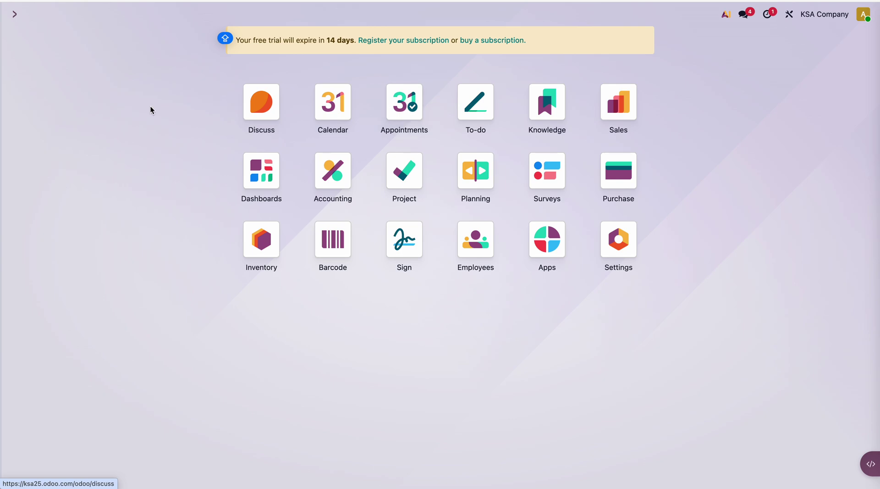
Step: In the Accounting settings, set Inventory Valuation to Perpetual (at invoicing) and Inventory Cost Method to Average Cost (AVCO)
left_click(316, 175)
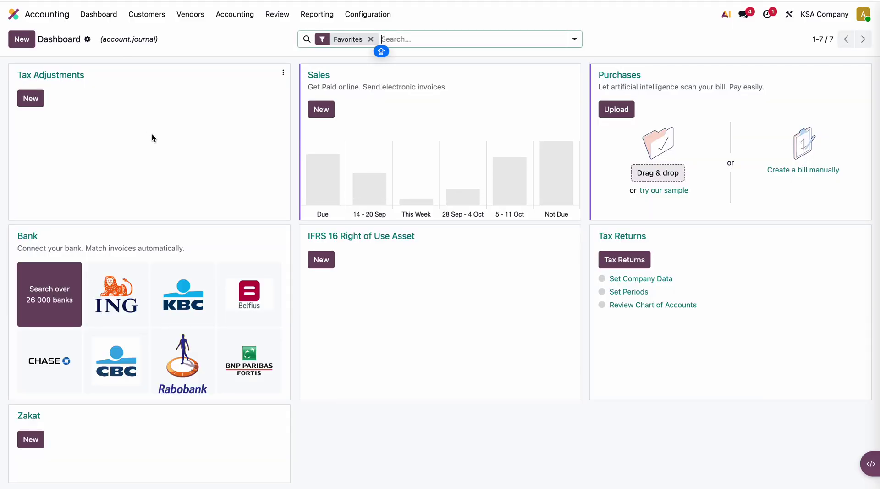
left_click(379, 14)
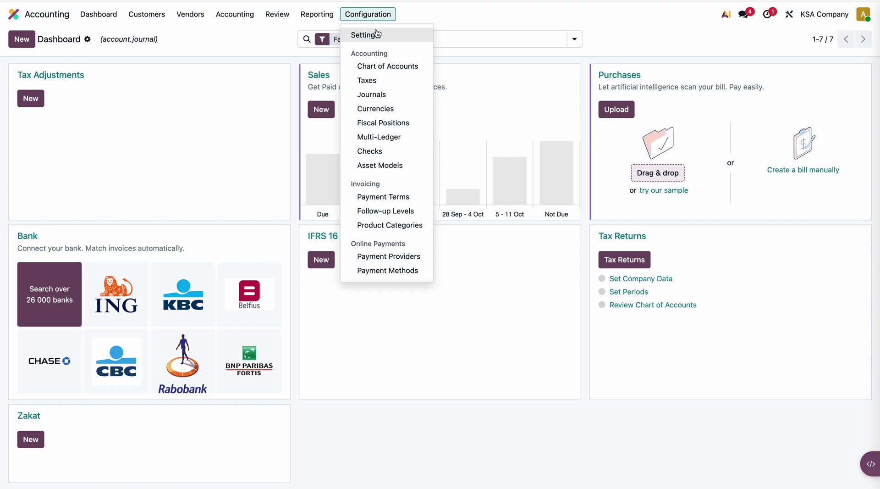
left_click(375, 32)
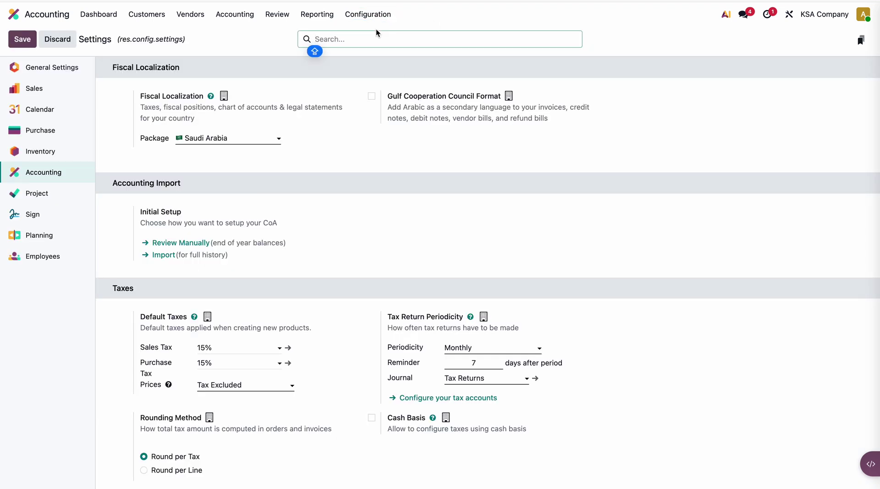
type("INVE")
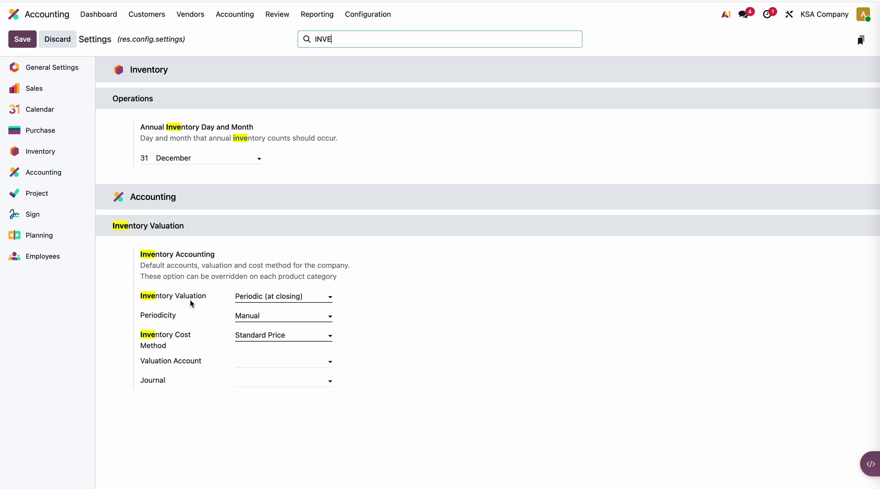
left_click(284, 297)
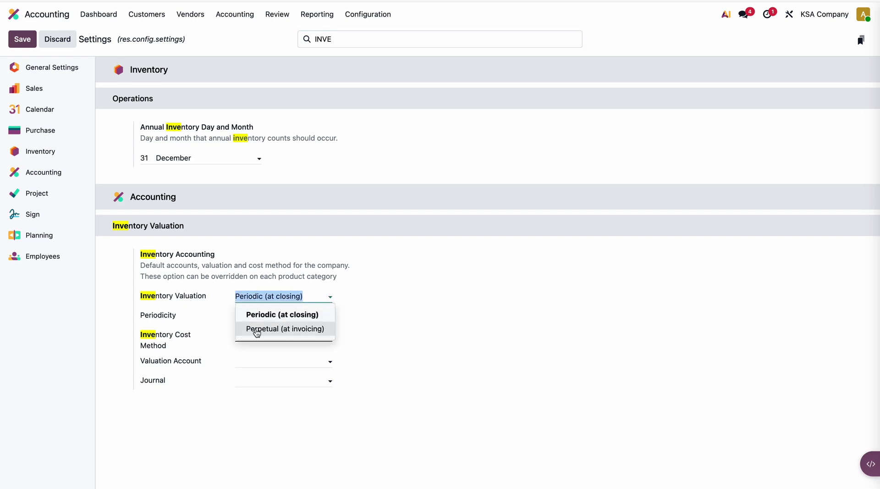
left_click(301, 334)
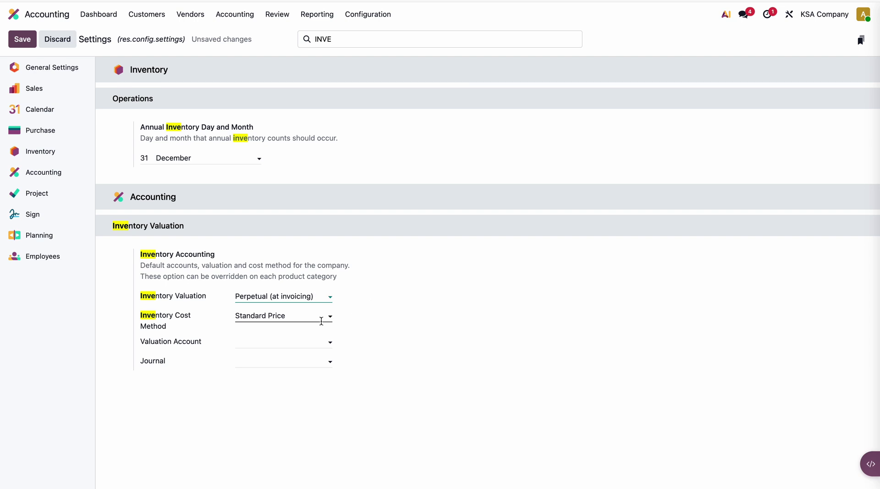
left_click(278, 317)
left_click(275, 360)
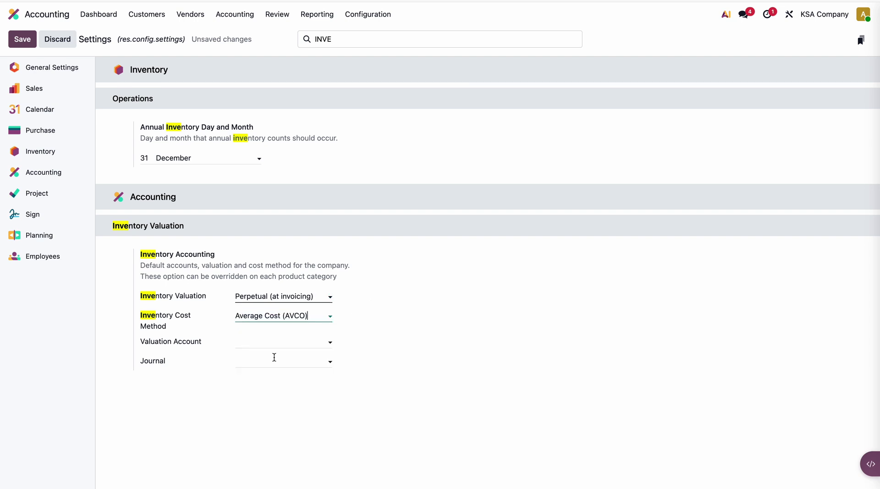
left_click(257, 340)
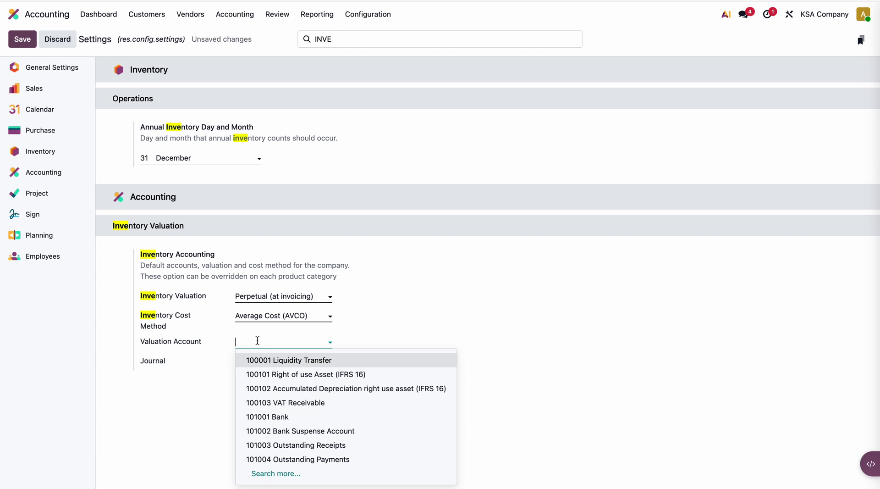
type("sto")
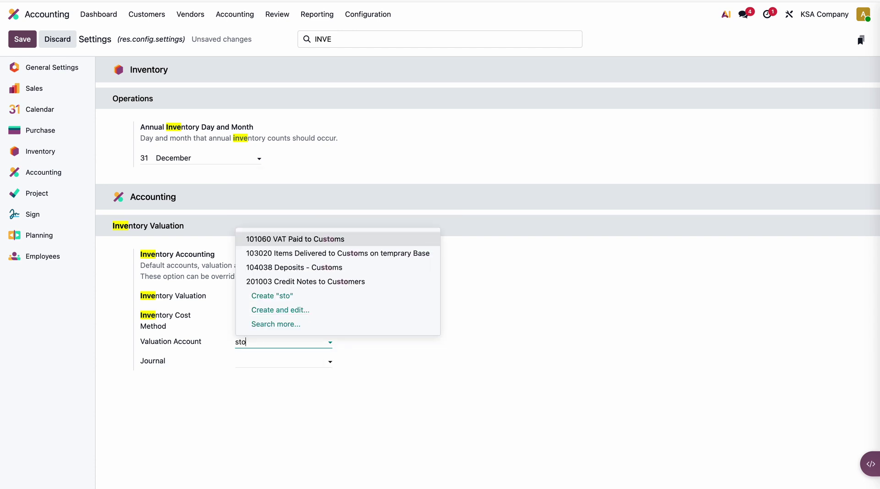
key("BackSpace")
key("BackSpace")
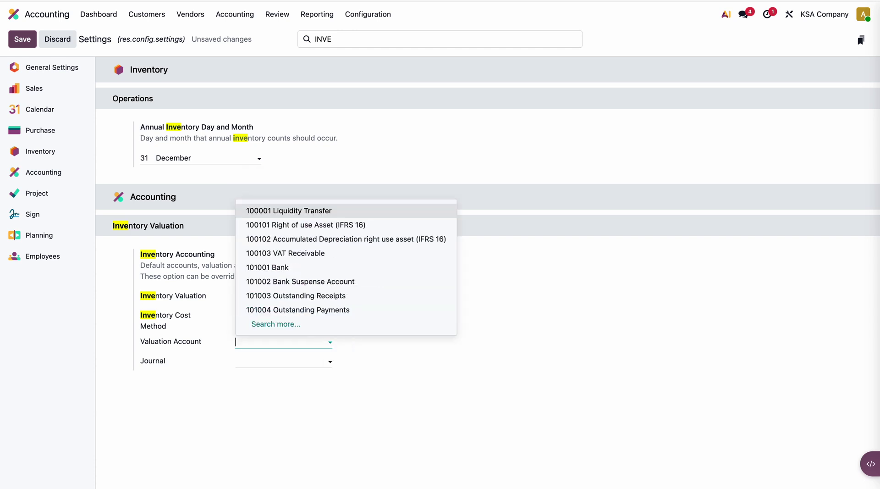
Step: Save the inventory valuation settings and open the chart of accounts
left_click(57, 39)
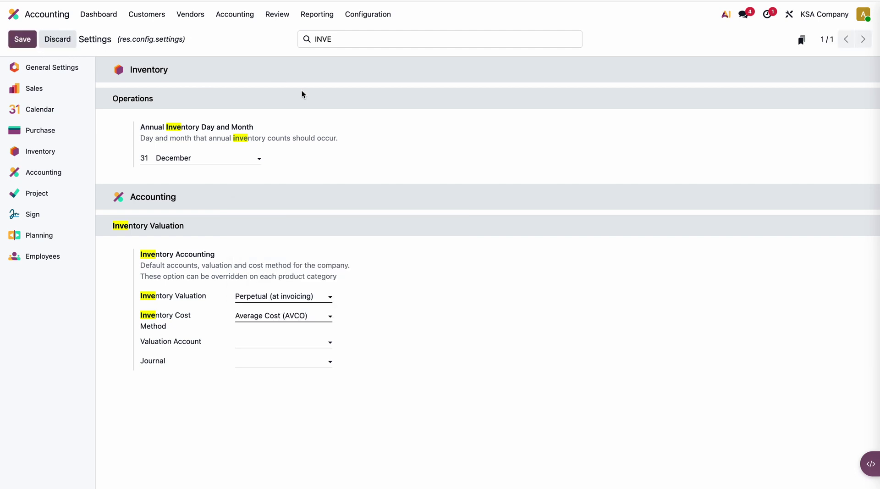
left_click(367, 15)
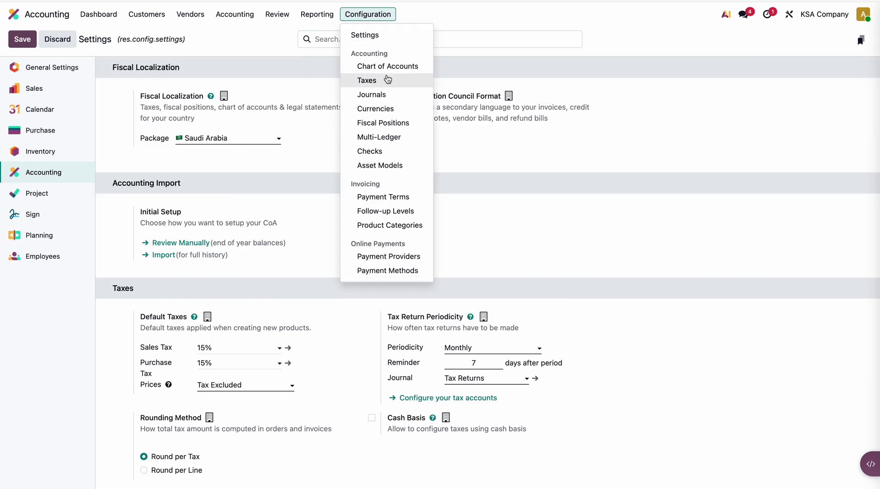
left_click(387, 66)
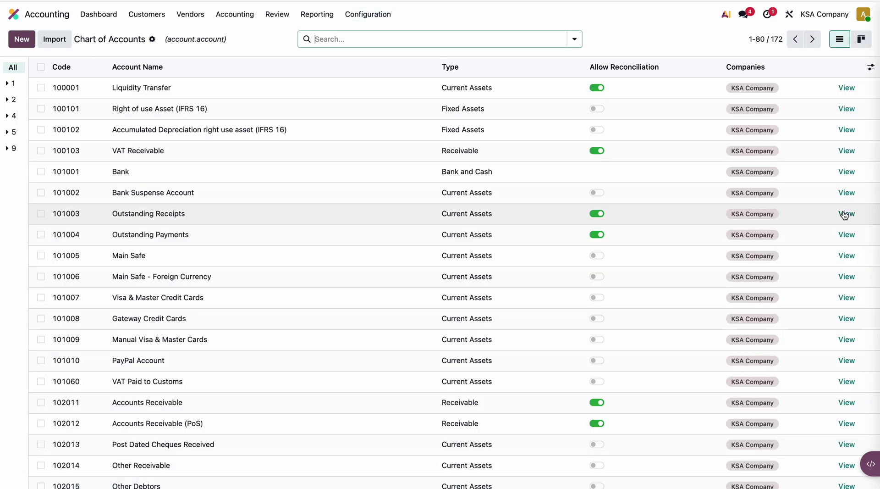
Step: Duplicate the Outstanding Receipts account, name the copy Stock Valuation, and save it
left_click(818, 214)
left_click(144, 44)
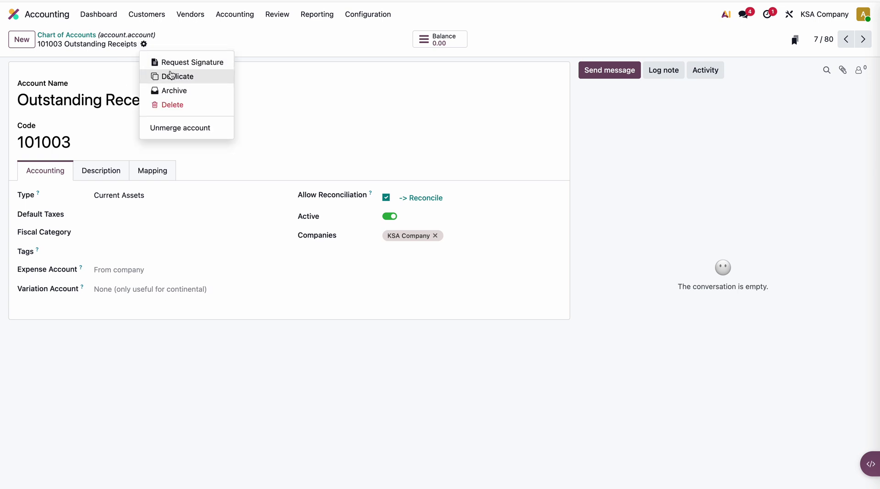
left_click(170, 75)
double_click(123, 96)
key("ctrl+a")
type("St")
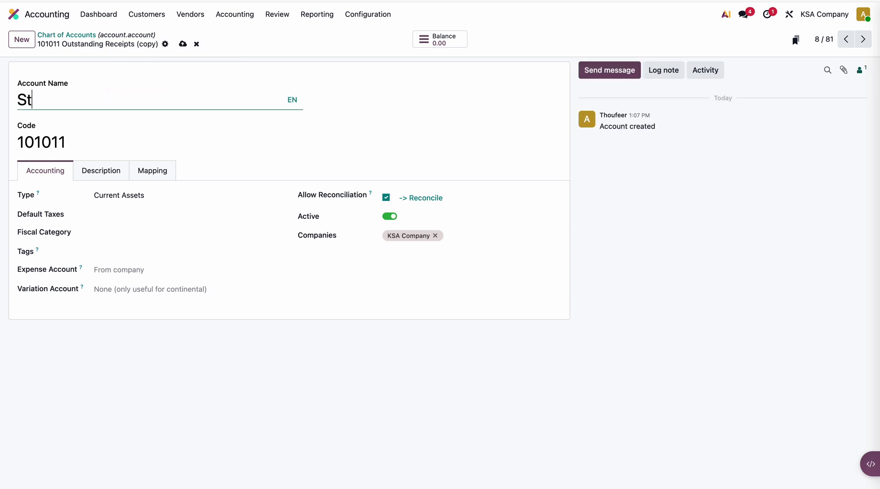
type("ock Valuation")
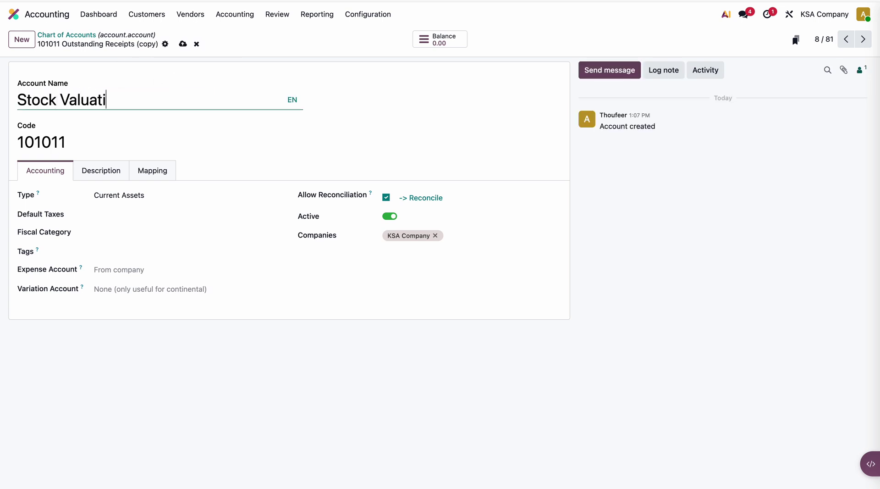
left_click(60, 252)
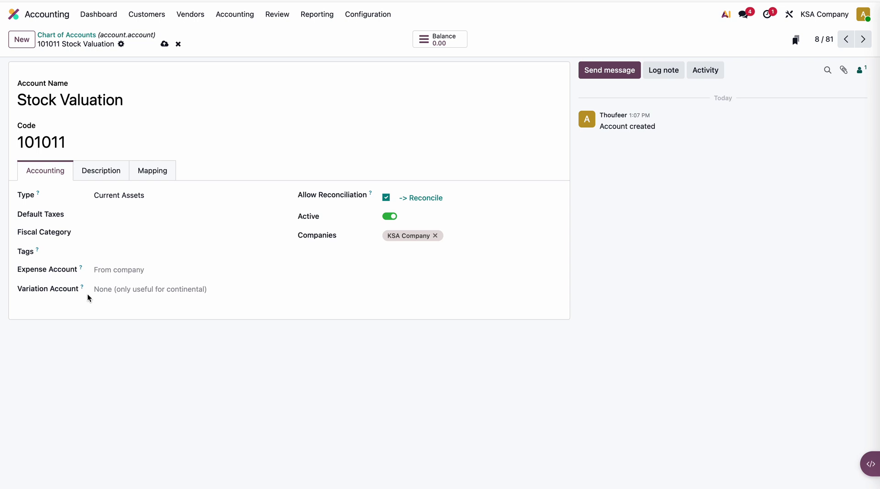
mouse_move(82, 287)
mouse_move(82, 270)
left_click(164, 43)
left_click(82, 35)
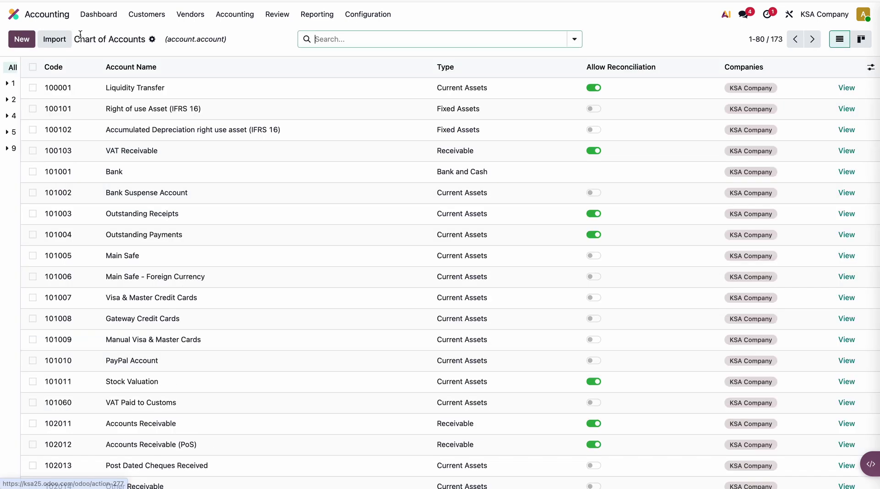
Step: In the Accounting settings, set the inventory Valuation Account to Stock Valuation
left_click(367, 15)
left_click(367, 32)
type("inven")
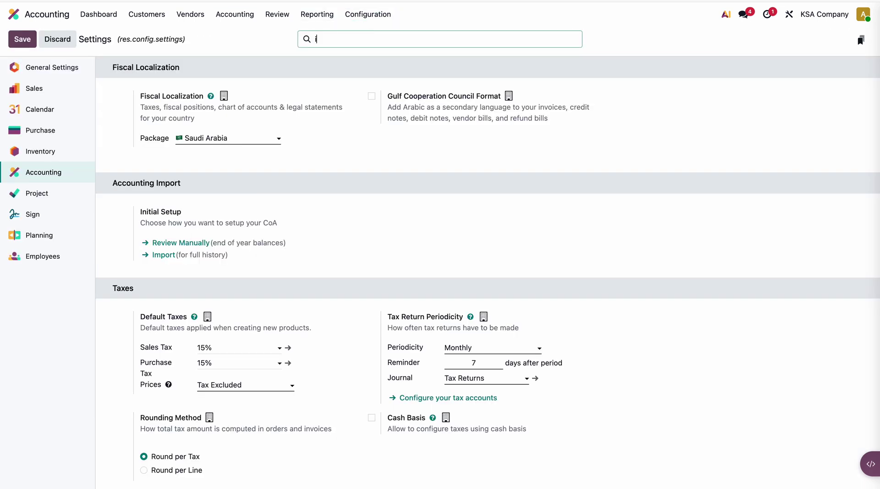
left_click(255, 341)
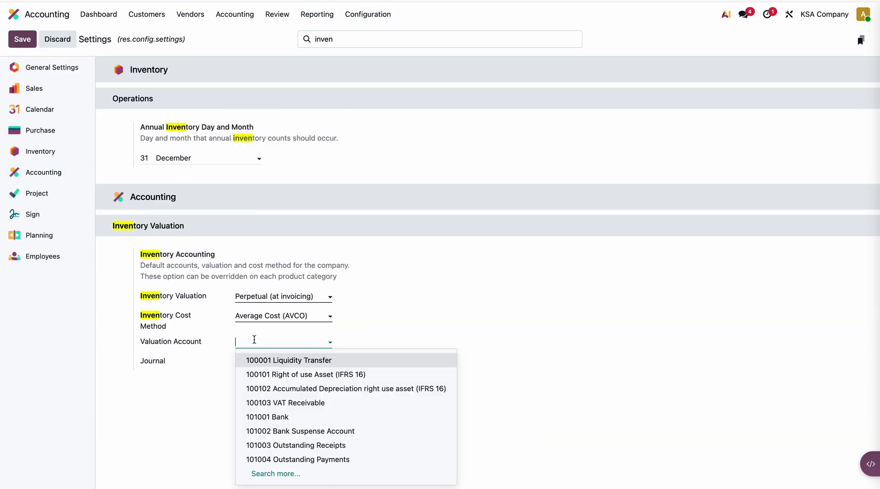
type("stock")
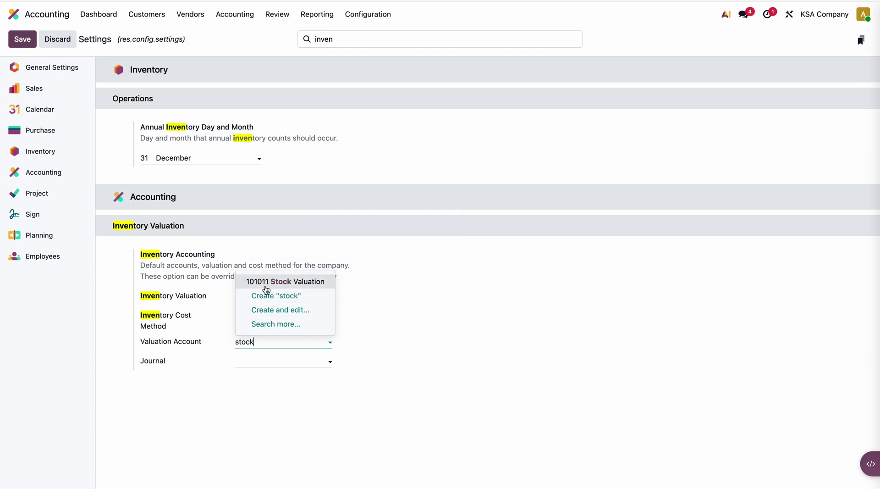
left_click(265, 286)
Step: Set the inventory accounting Journal to Inventory Valuation and save the settings
left_click(262, 362)
type("on")
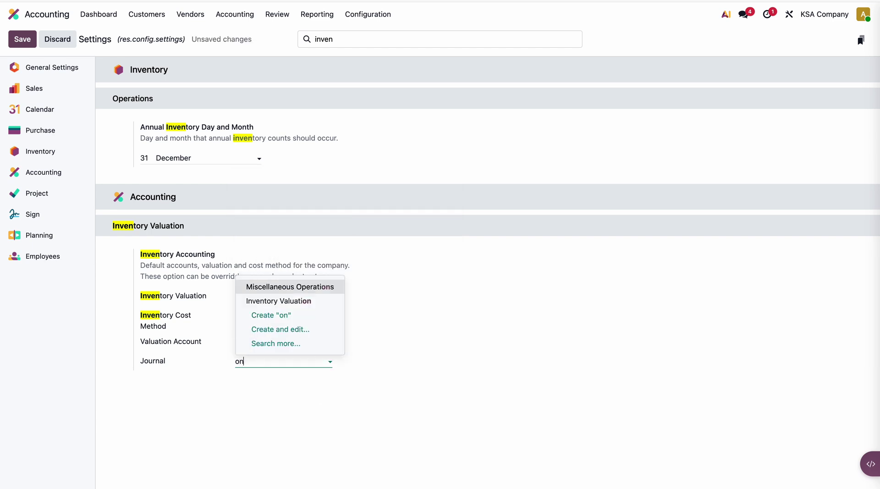
type("ve")
left_click(279, 301)
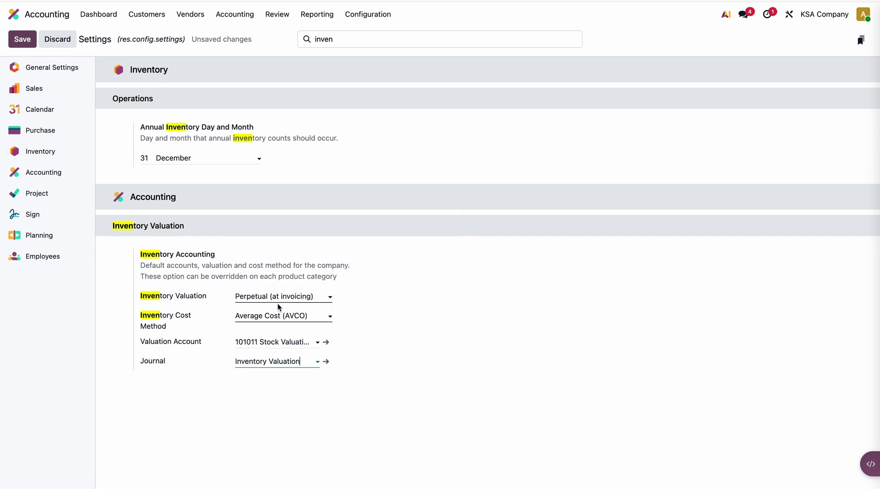
left_click(22, 39)
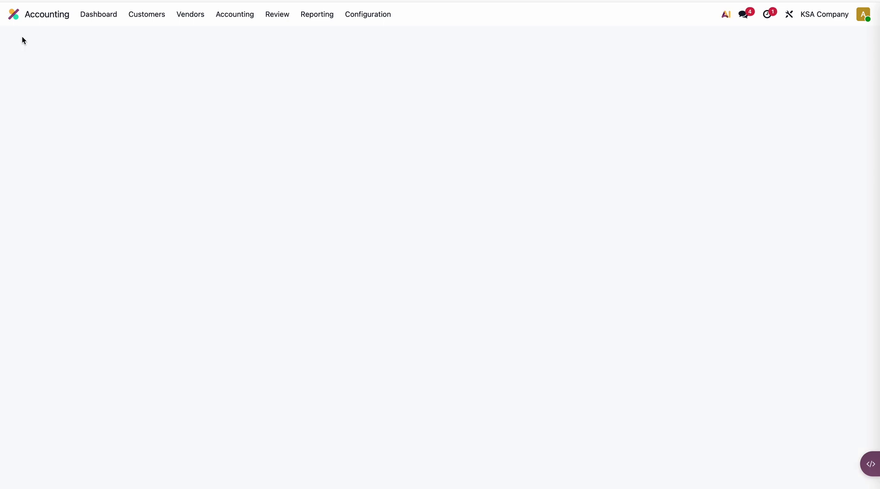
Step: Open the Goods Perpetual product category to review its costing method, inventory valuation and account properties
left_click(369, 14)
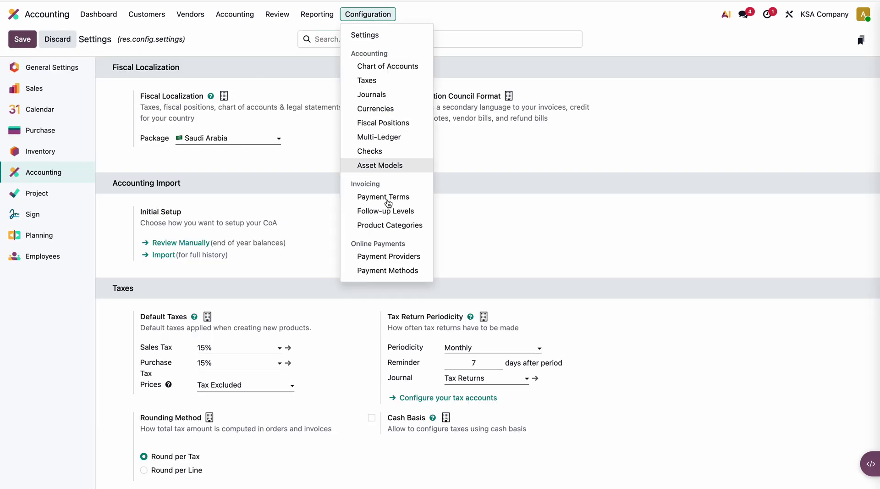
left_click(386, 224)
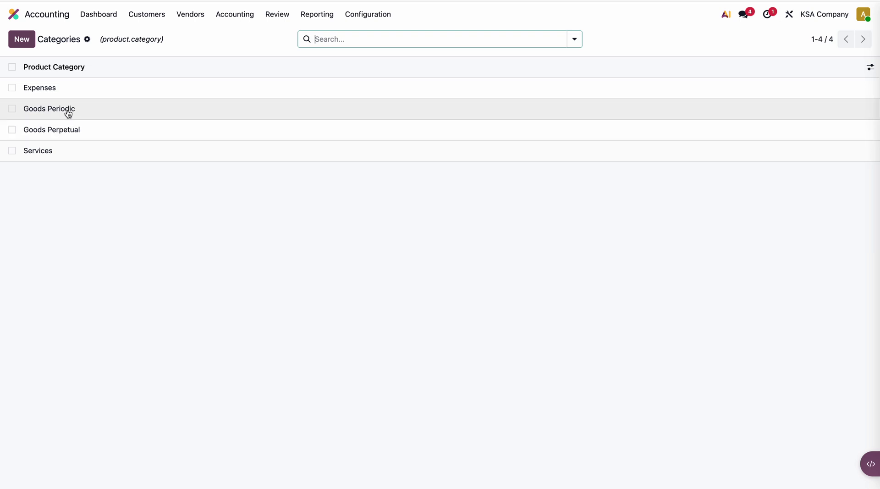
left_click(65, 129)
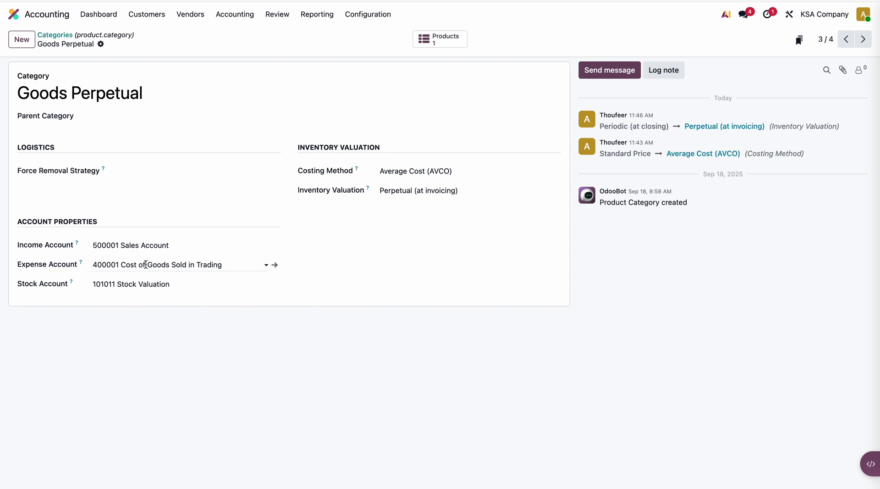
Step: Switch to the Purchase app and create a new request for quotation for Vendor A
left_click(14, 15)
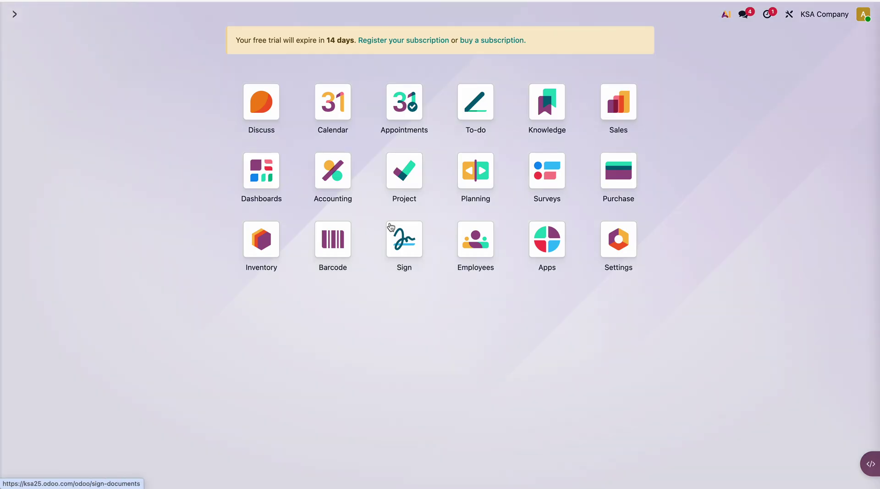
left_click(617, 190)
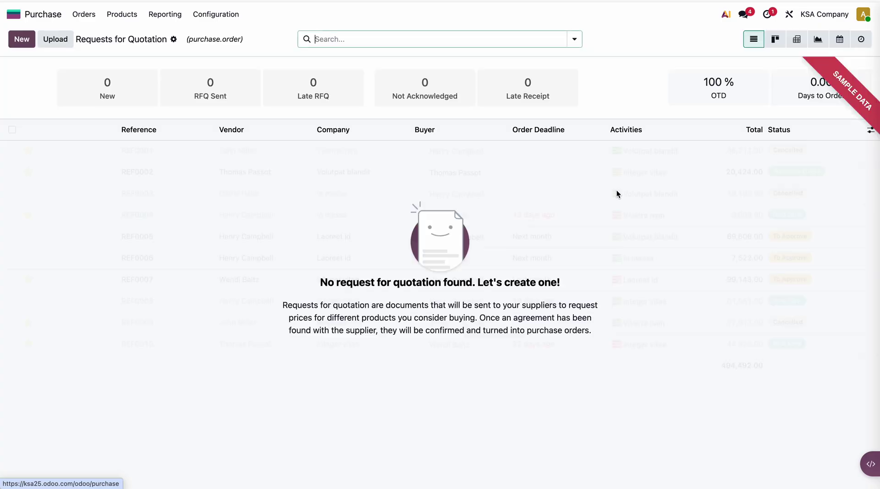
left_click(21, 40)
left_click(140, 138)
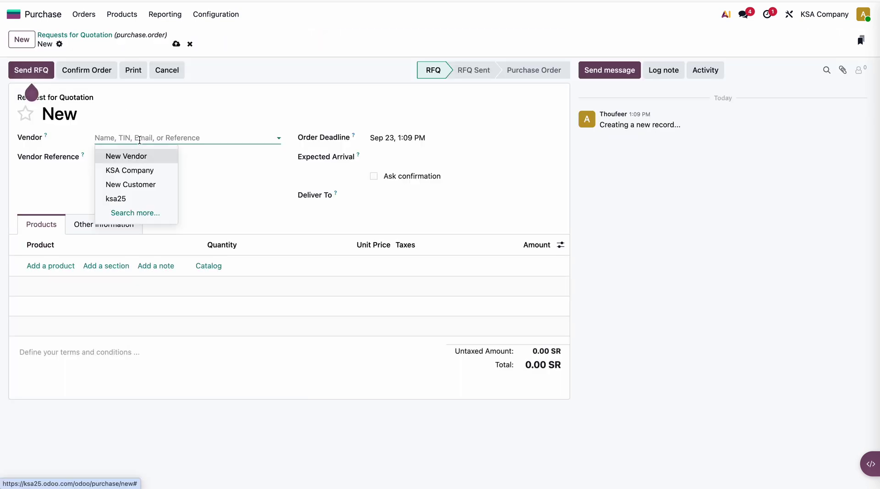
type("Vendor A")
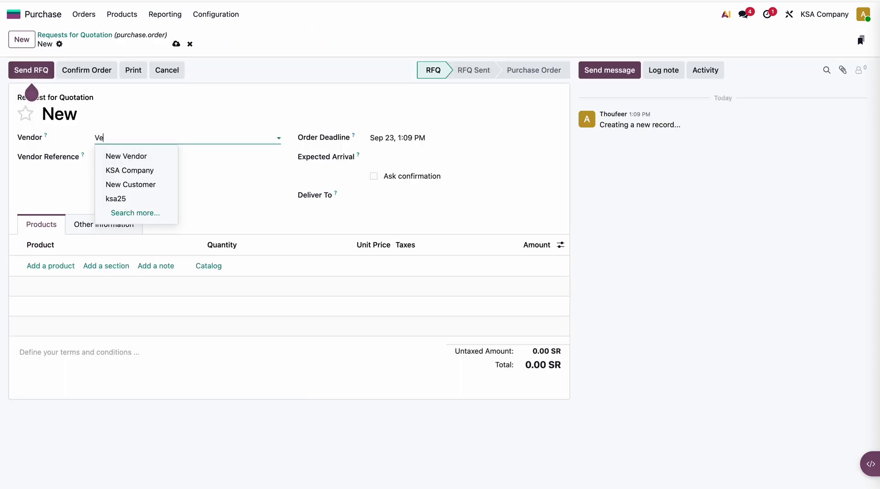
left_click(116, 156)
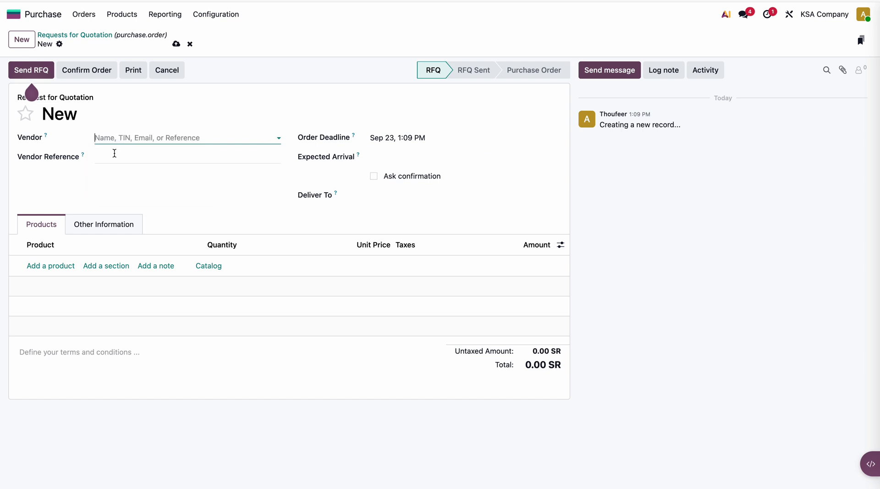
Step: Add Product 1 to the Vendor A request for quotation with a quantity of 10 and a unit price of 10
left_click(52, 267)
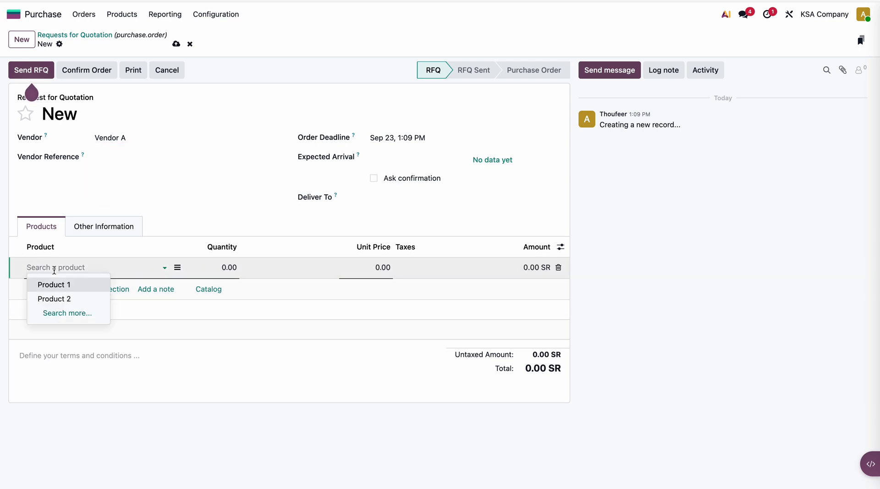
left_click(57, 286)
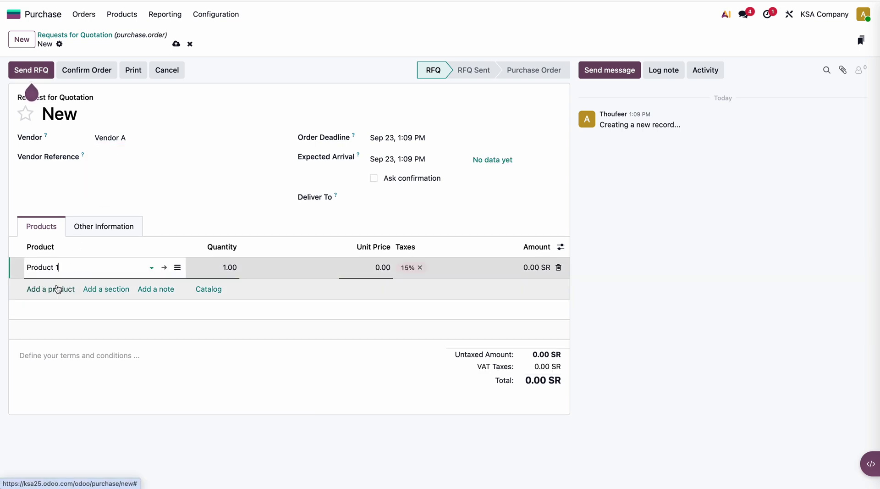
left_click(207, 275)
type("10")
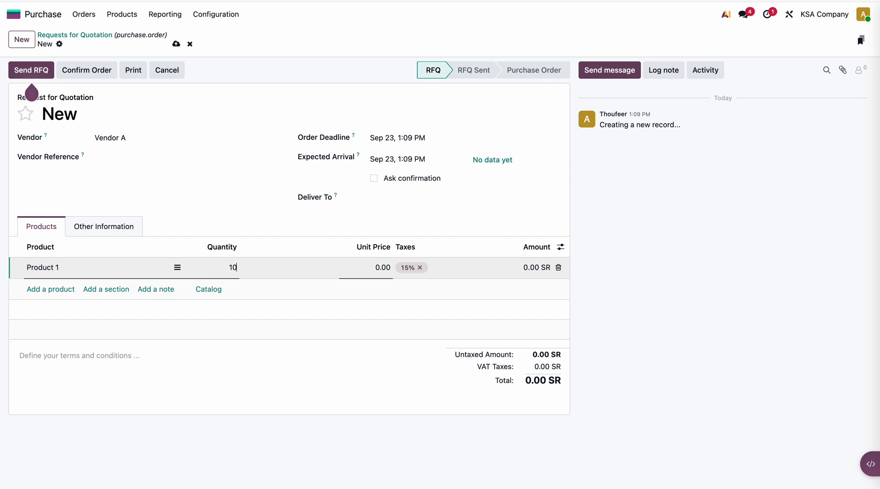
left_click(374, 266)
type("10")
Step: Try to confirm the order, check the Deliver To choices and discard the unsaved request for quotation
left_click(87, 70)
left_click(405, 198)
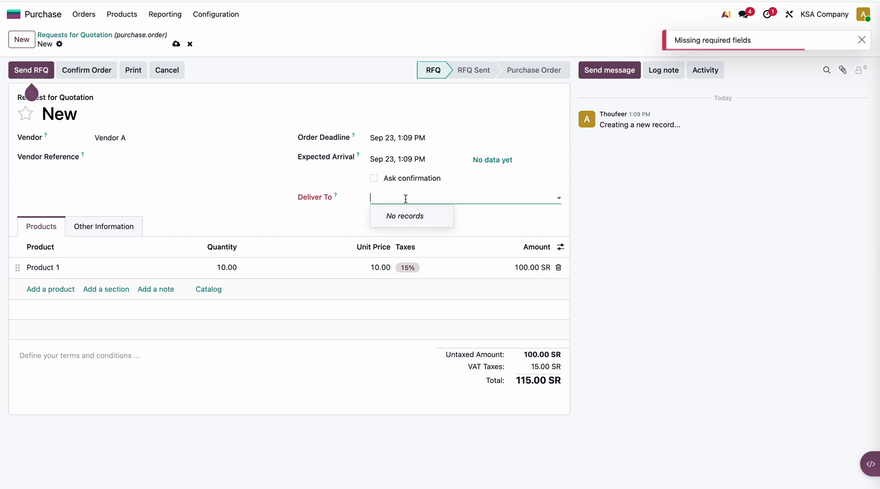
left_click(190, 45)
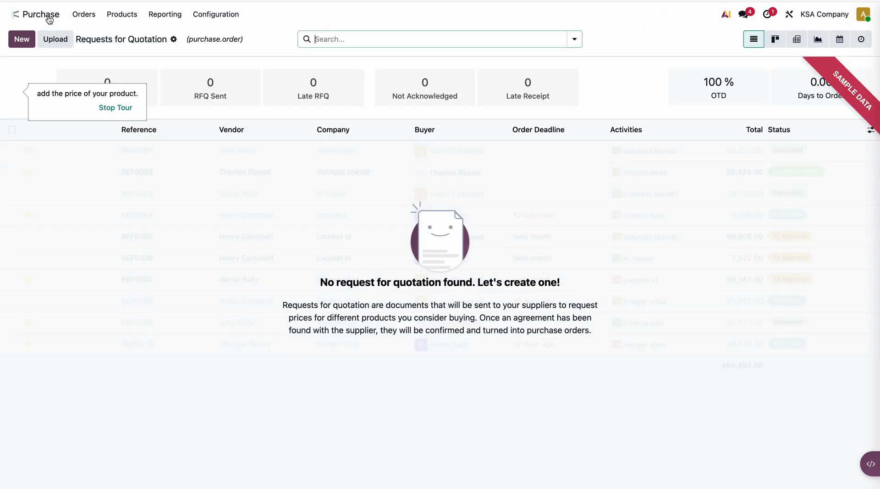
Step: Switch to the Inventory app and start a new warehouse in the warehouse configuration
left_click(16, 14)
left_click(257, 236)
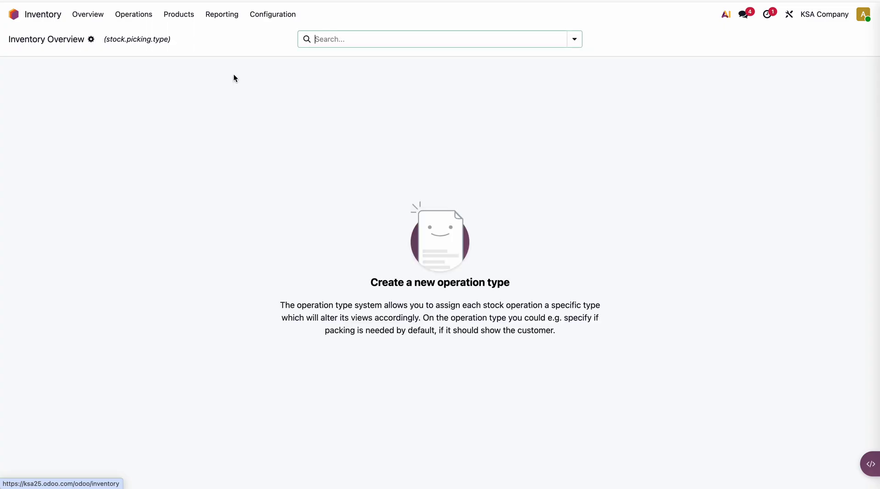
left_click(273, 14)
left_click(272, 40)
left_click(256, 20)
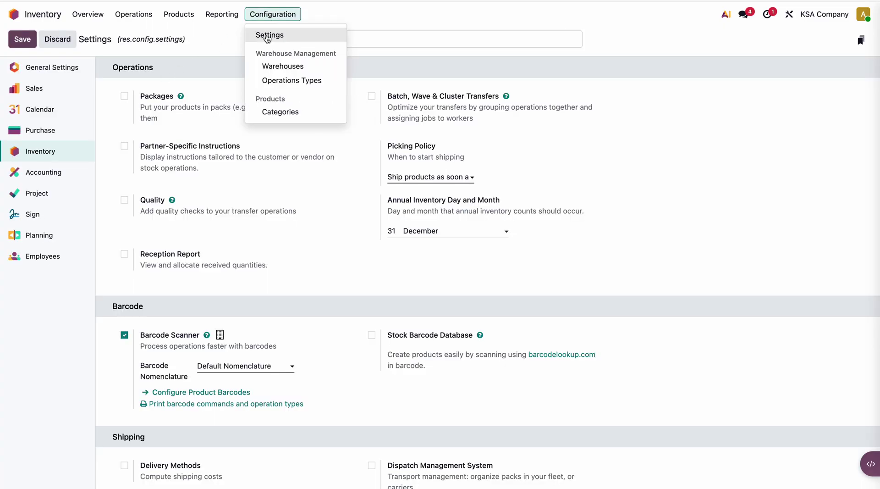
left_click(270, 64)
left_click(21, 46)
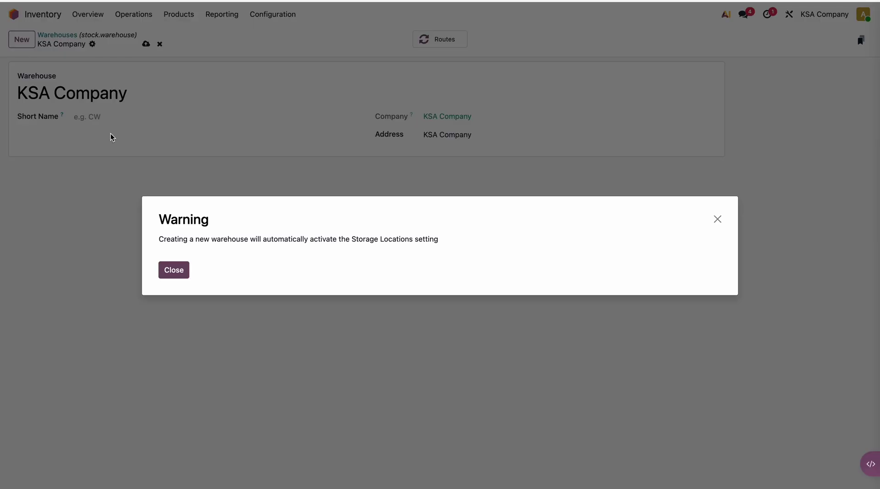
Step: Dismiss the storage locations warning, give the KSA Company warehouse the short name Q and save it
left_click(180, 274)
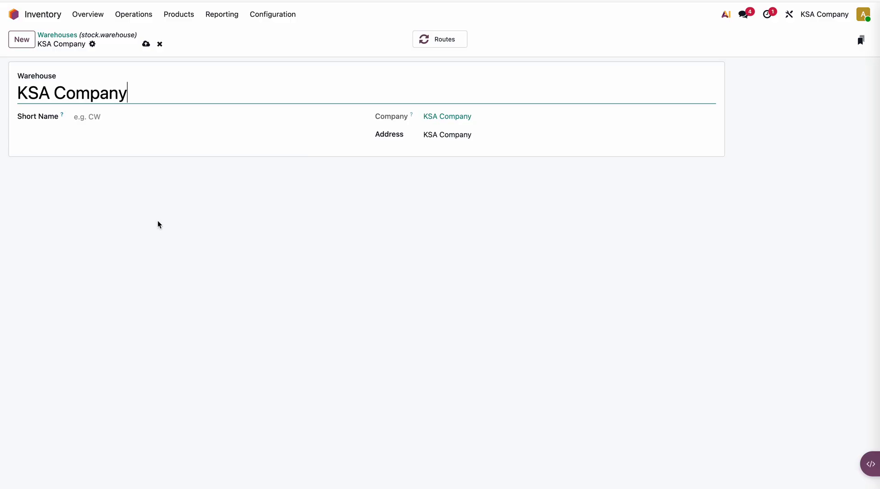
left_click(147, 114)
type("Q")
left_click(146, 43)
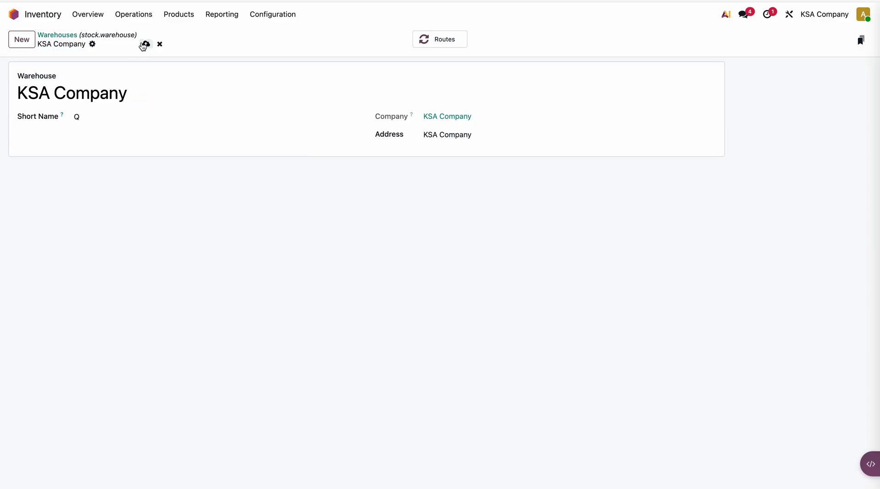
Step: Switch to the Purchase app and start a new request for quotation with Vendor A as the vendor
left_click(14, 17)
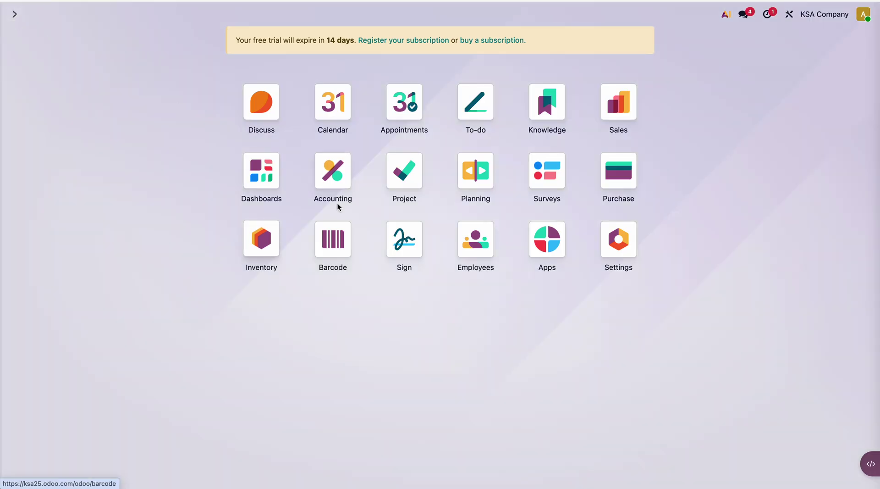
left_click(617, 172)
left_click(21, 39)
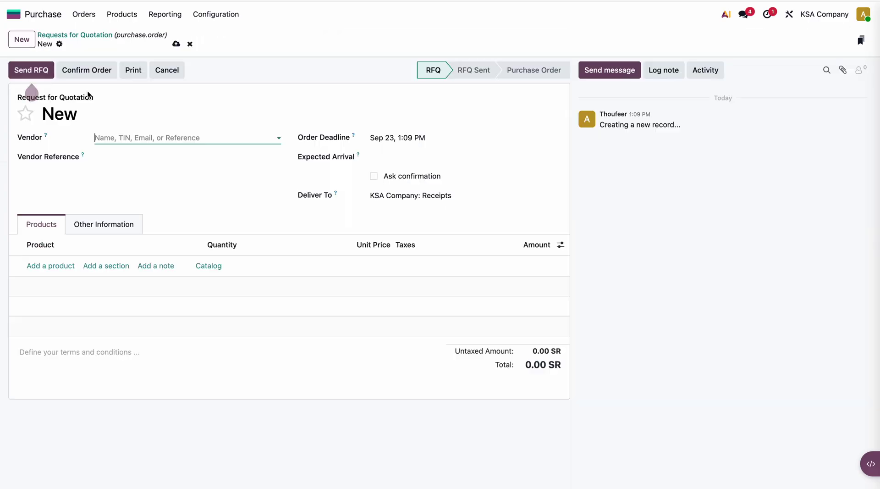
left_click(128, 137)
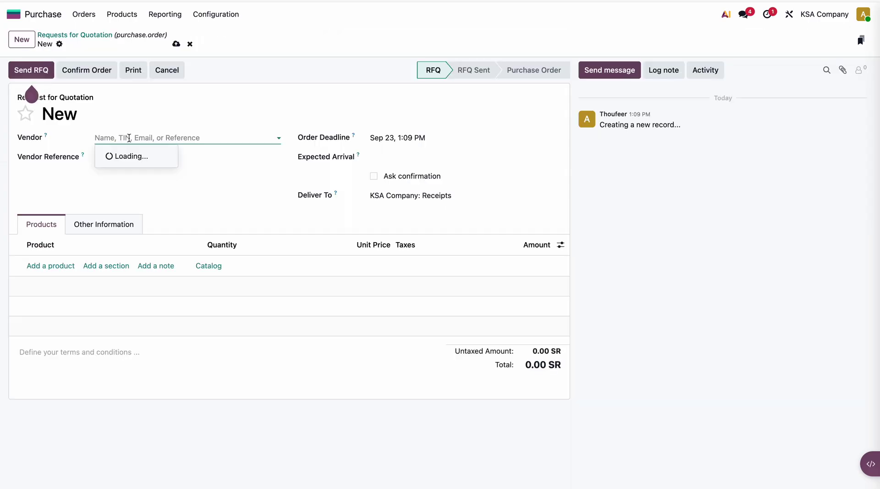
Step: Add a line for Product 1 with a quantity of 10 and a unit price of 10 to the new request
left_click(44, 267)
left_click(57, 281)
left_click(201, 275)
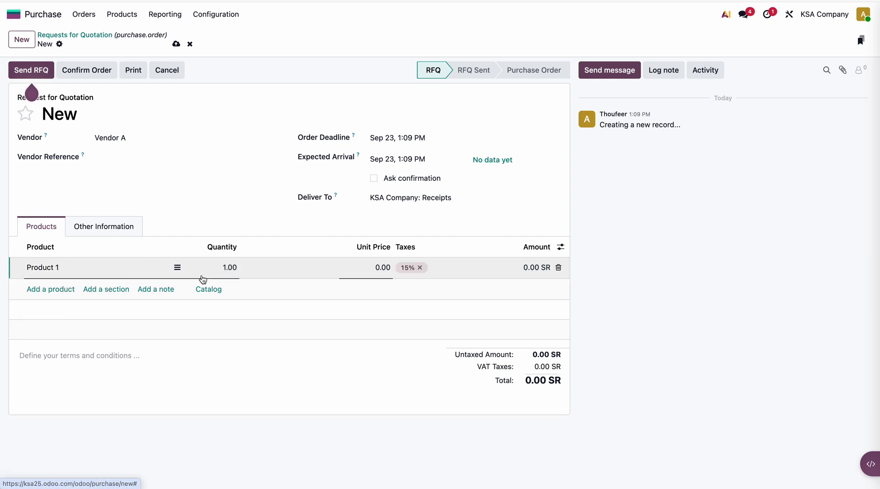
key("BackSpace")
type("10")
left_click(370, 275)
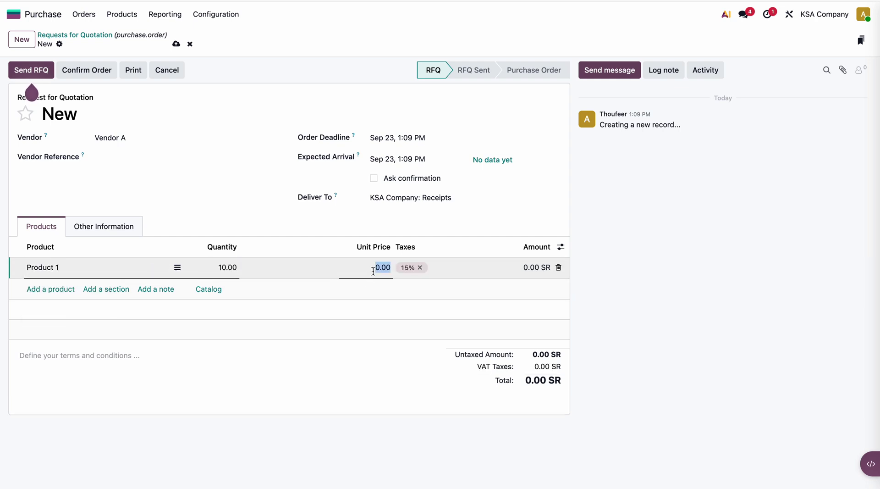
type("10")
left_click(356, 409)
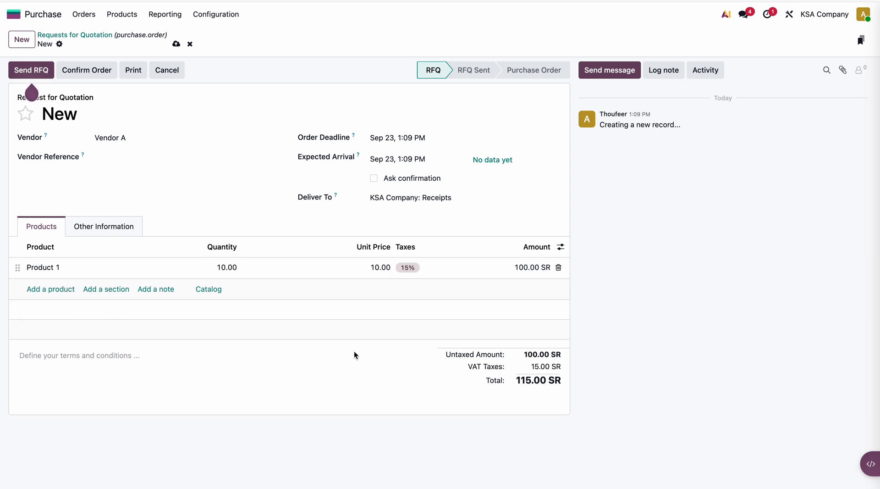
Step: Open the Product 1 record from the order line to check its category, and return to the request
left_click(78, 267)
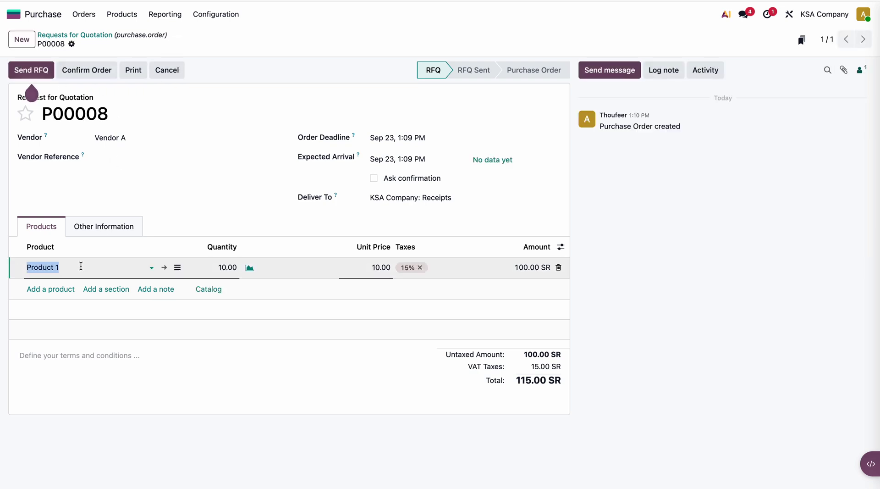
left_click(164, 267)
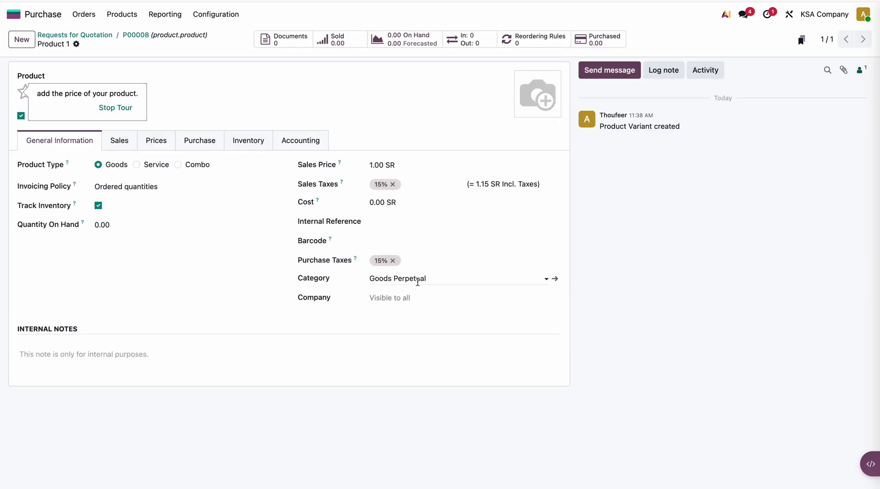
left_click(138, 35)
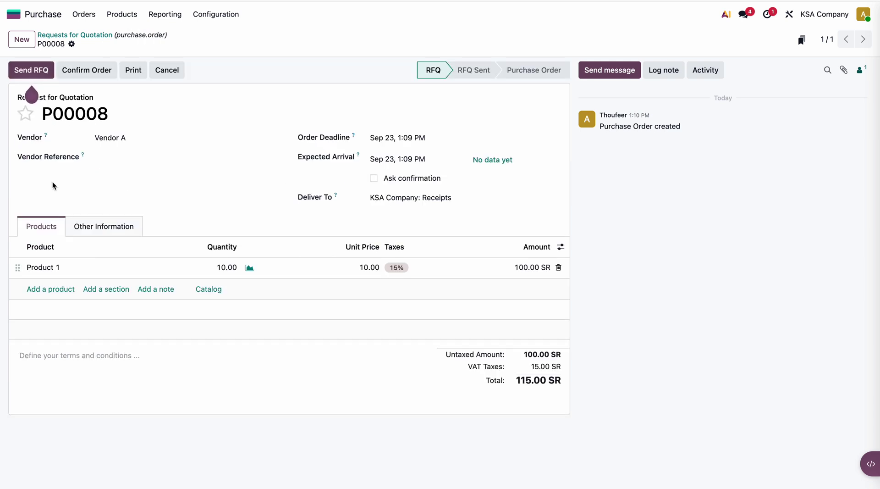
Step: Confirm the purchase order and validate the receipt of 10 units of Product 1
left_click(87, 70)
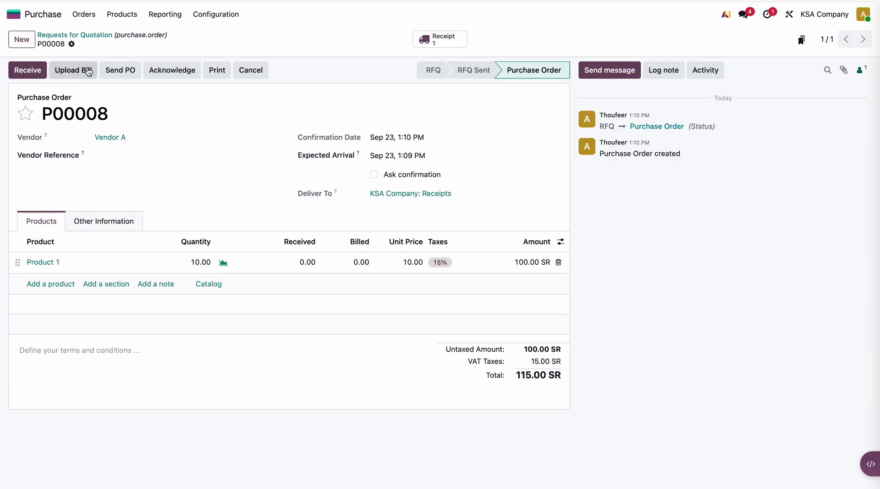
left_click(28, 71)
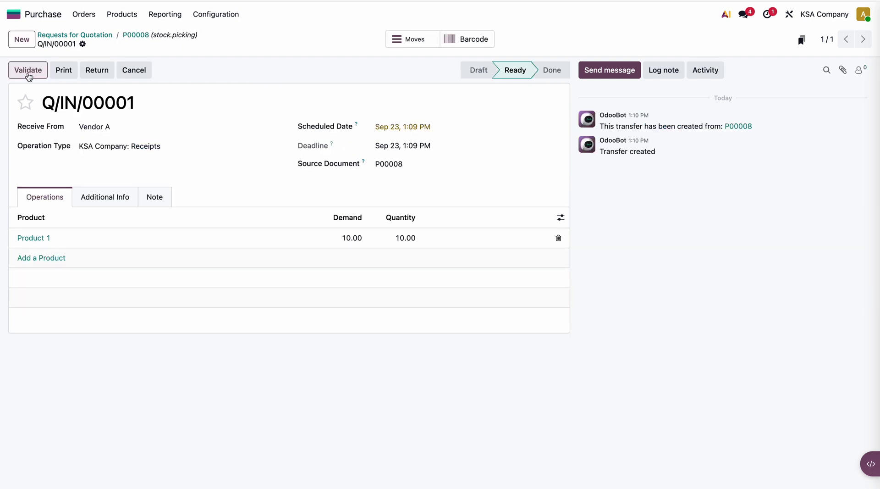
left_click(27, 71)
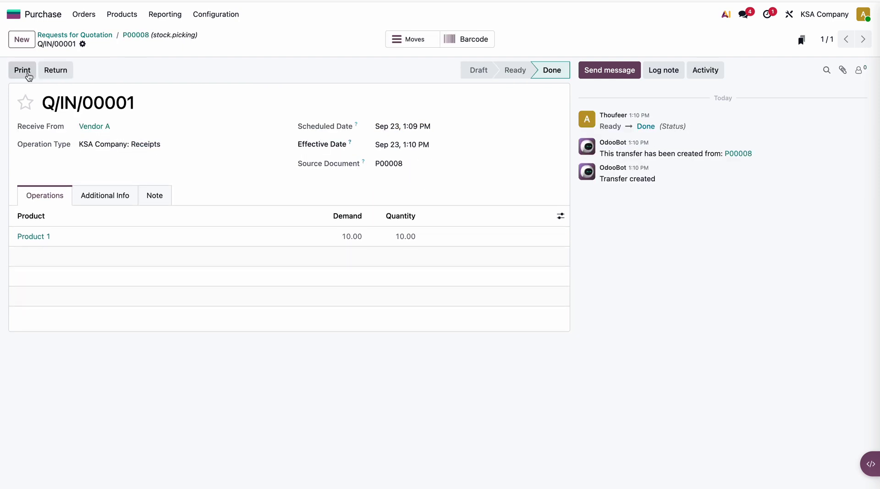
Step: Switch to the Inventory app and open the Stock report to check Product 1's unit cost and total value
left_click(14, 14)
left_click(255, 246)
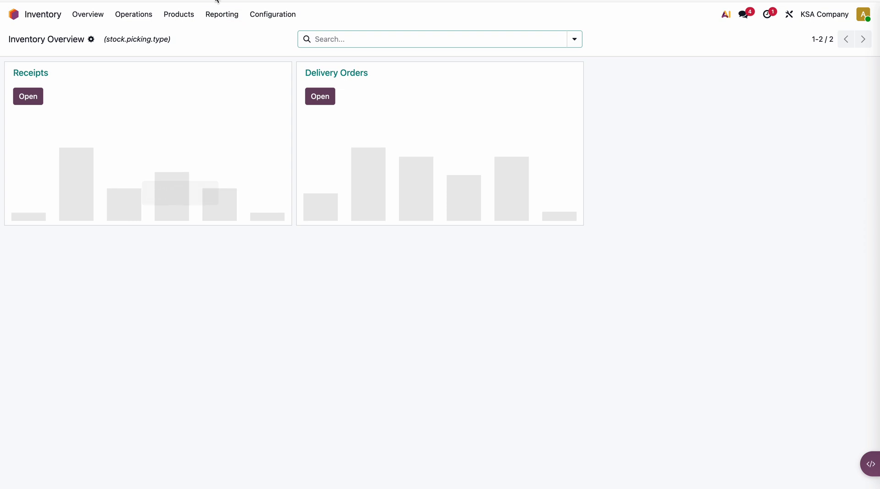
left_click(221, 14)
left_click(222, 34)
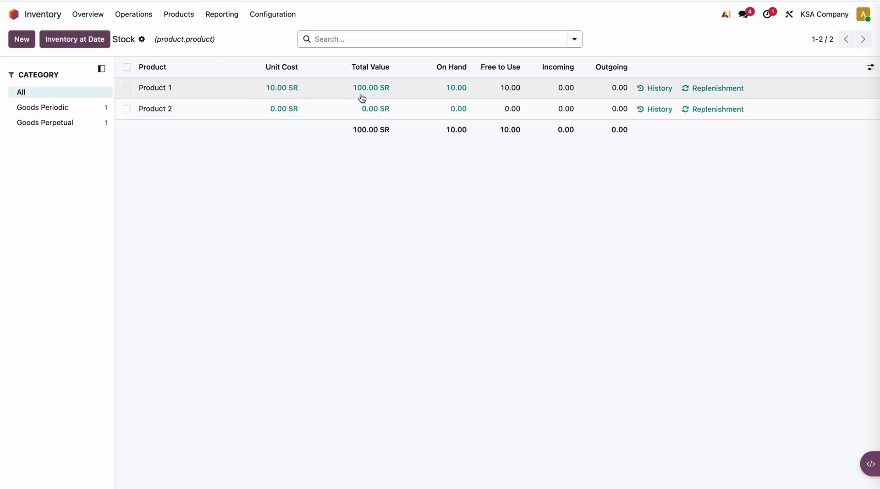
Step: Switch to the Accounting app and review the Inventory Valuation report and the posted journal entries
left_click(13, 14)
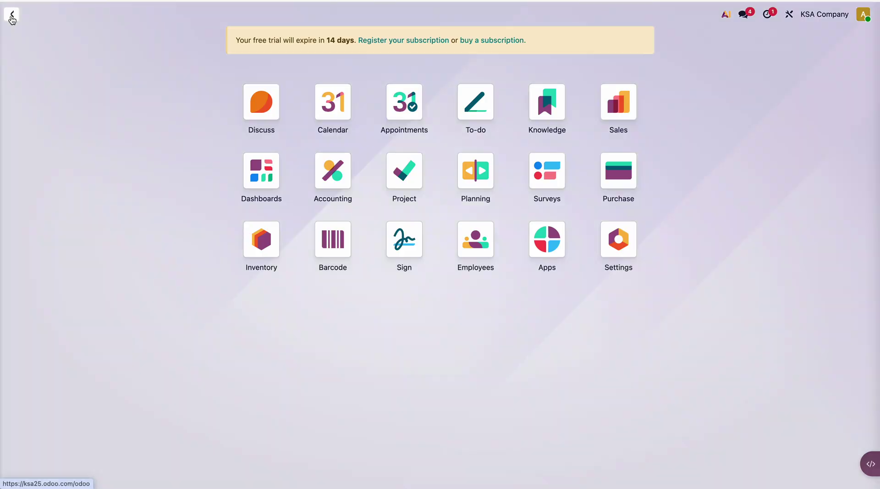
left_click(331, 179)
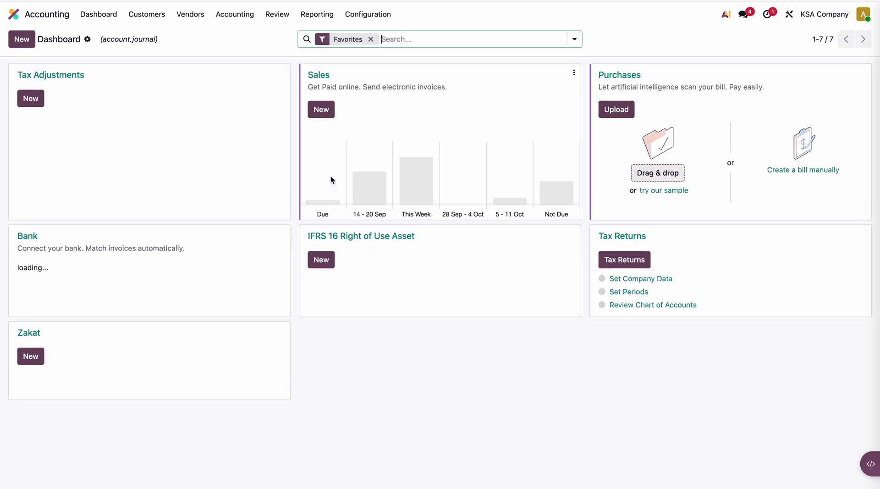
left_click(277, 15)
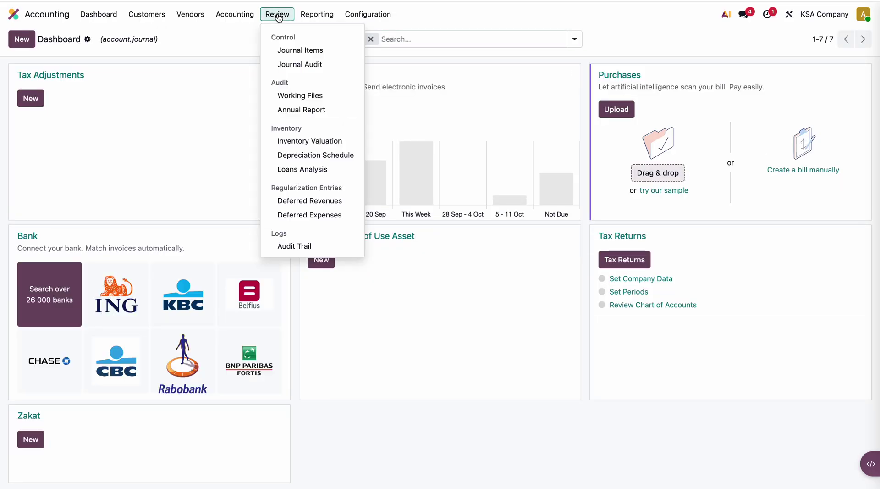
left_click(307, 143)
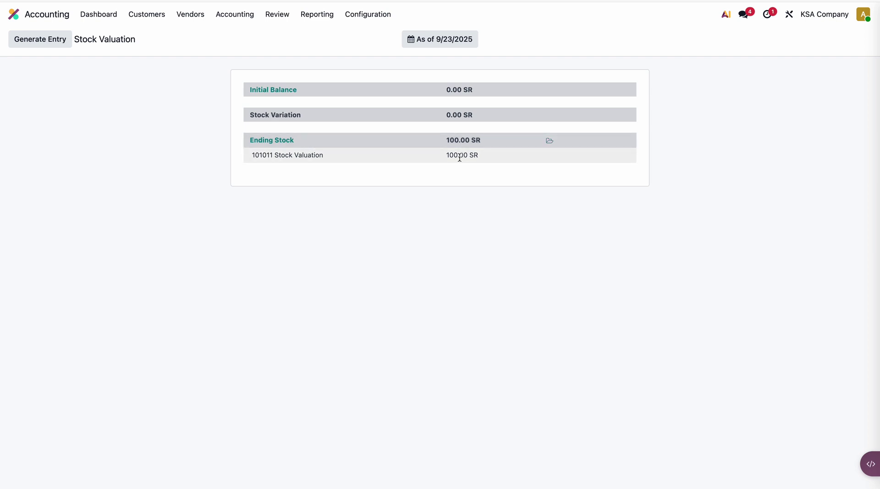
left_click(244, 19)
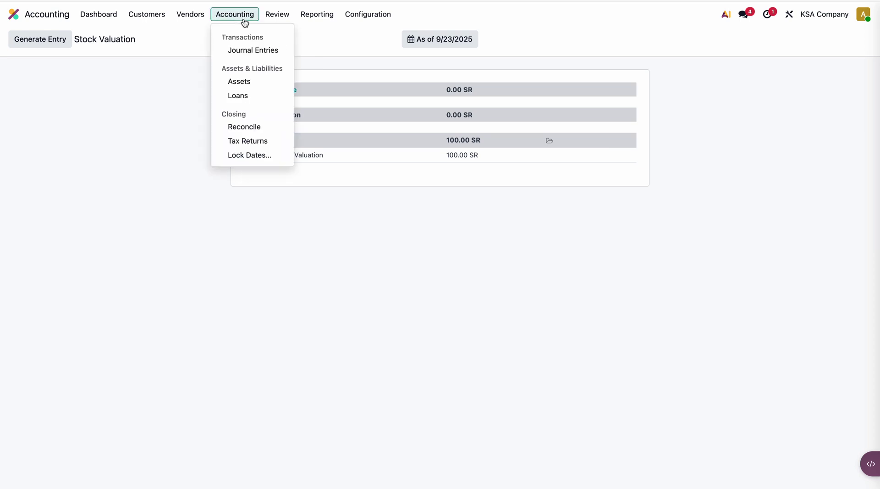
left_click(256, 49)
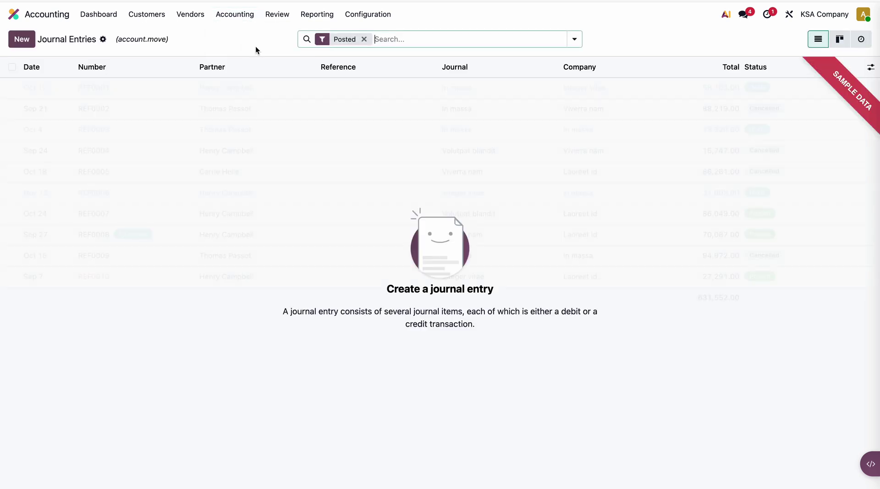
Step: Switch to the Purchase app, open the Vendor A purchase order and upload the ep5.ai.png image from Downloads as its bill
left_click(14, 15)
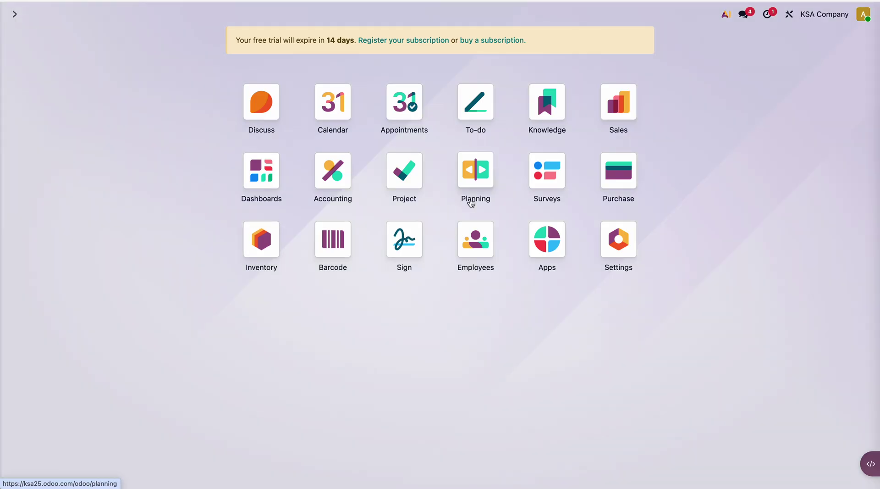
left_click(624, 182)
left_click(261, 151)
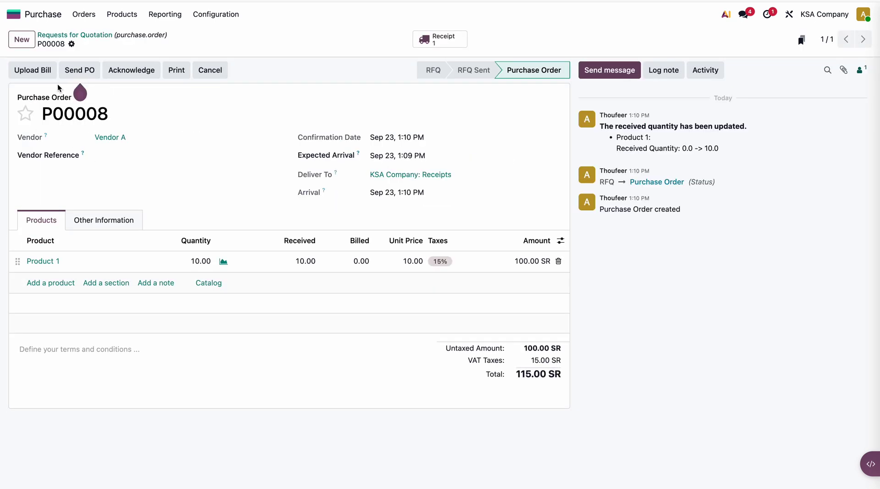
left_click(38, 73)
left_click(472, 326)
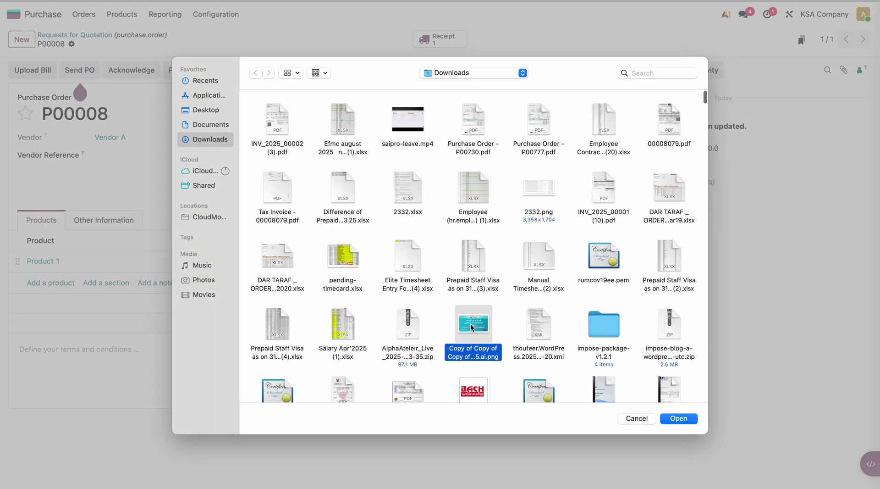
double_click(472, 325)
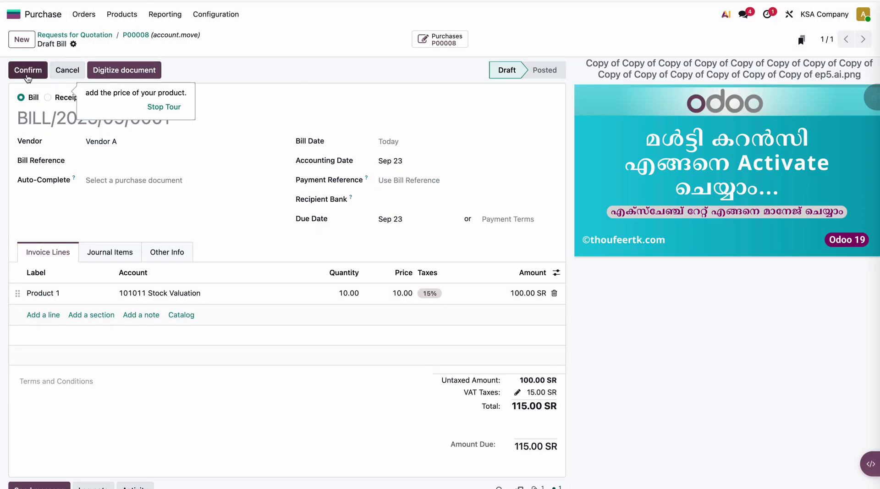
Step: Confirm the draft vendor bill and open its journal items to check the posted accounts
left_click(28, 70)
left_click(122, 248)
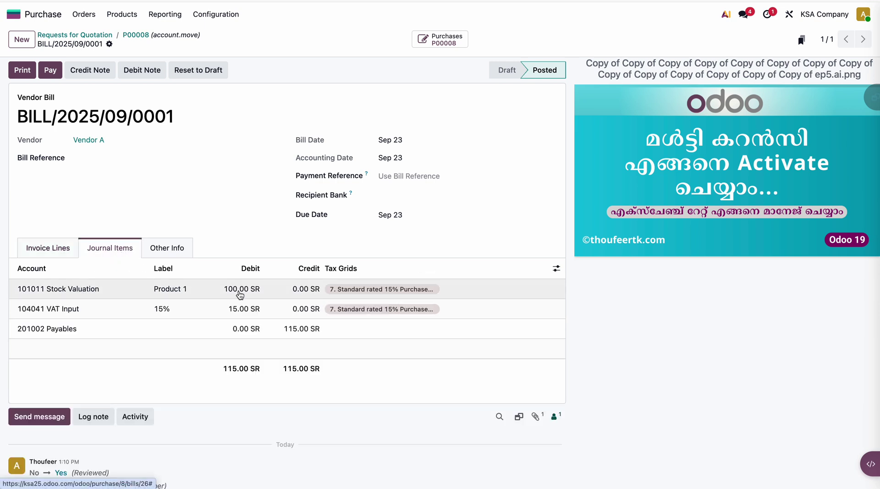
Step: Switch to the Accounting app and open the Inventory Valuation report to check the stock balances after the vendor bill
left_click(13, 13)
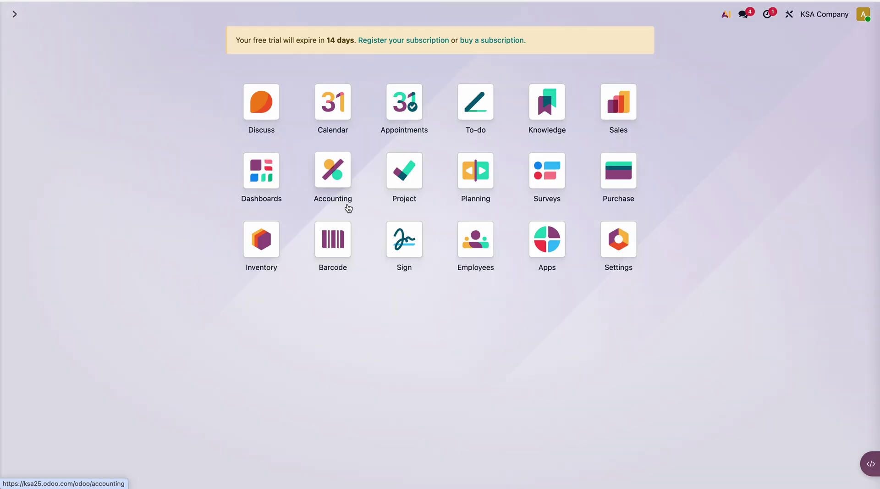
left_click(348, 208)
left_click(278, 15)
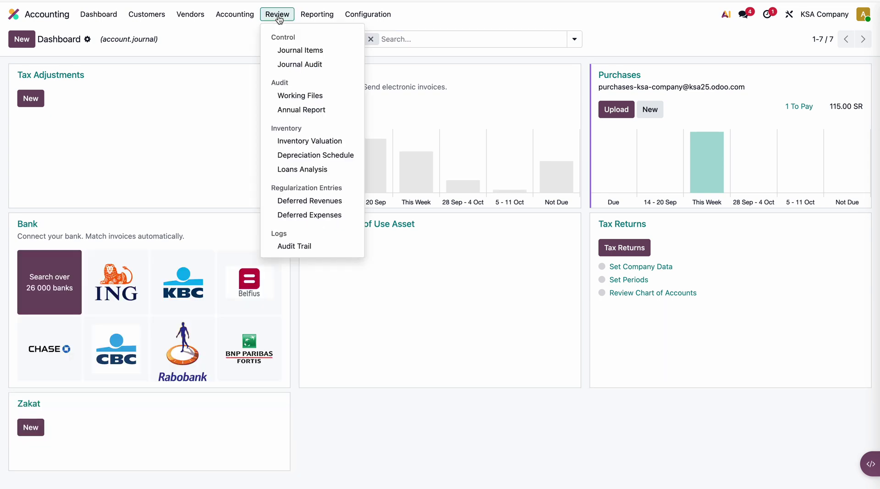
left_click(317, 140)
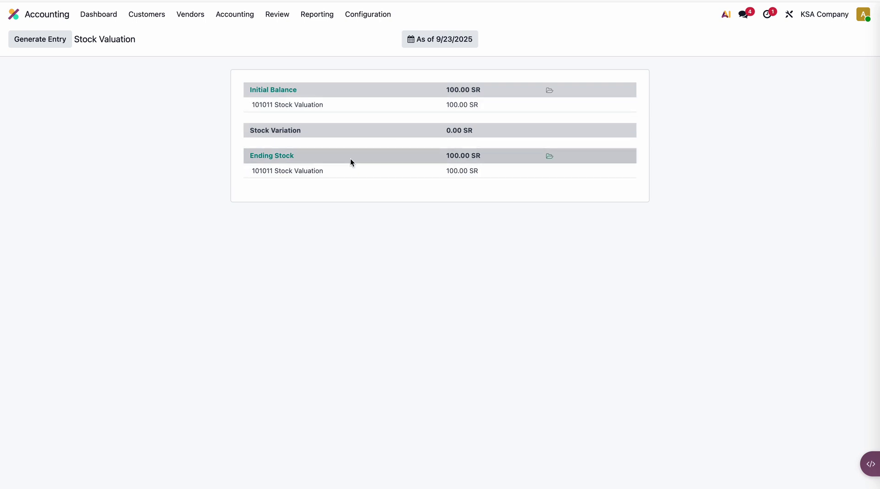
Step: Review the Balance Sheet and the Profit and Loss report for the effect of the vendor bill
left_click(317, 16)
left_click(338, 50)
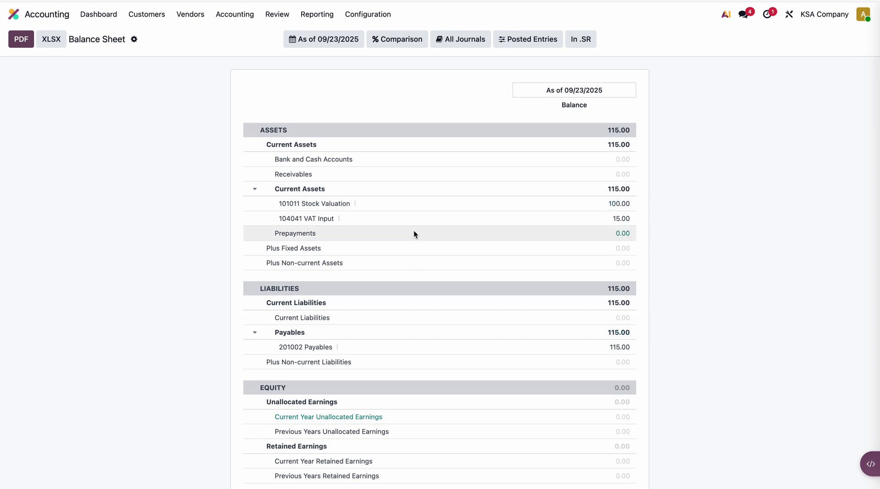
left_click(317, 14)
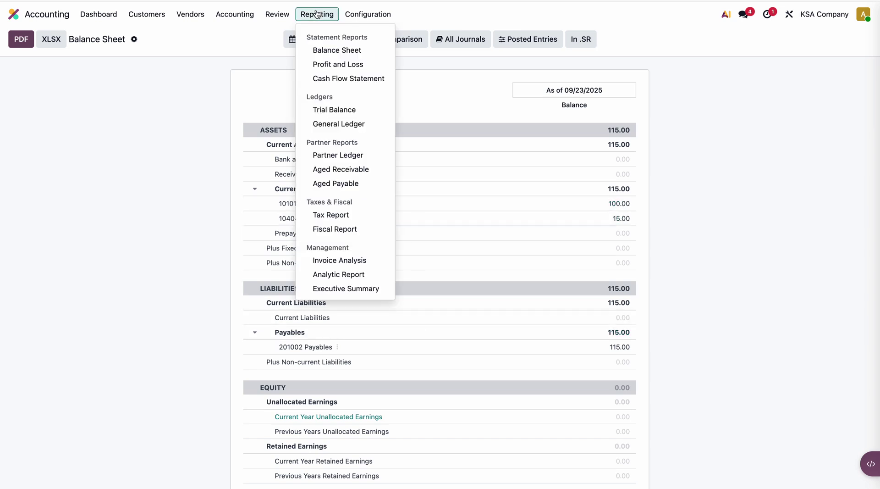
left_click(339, 64)
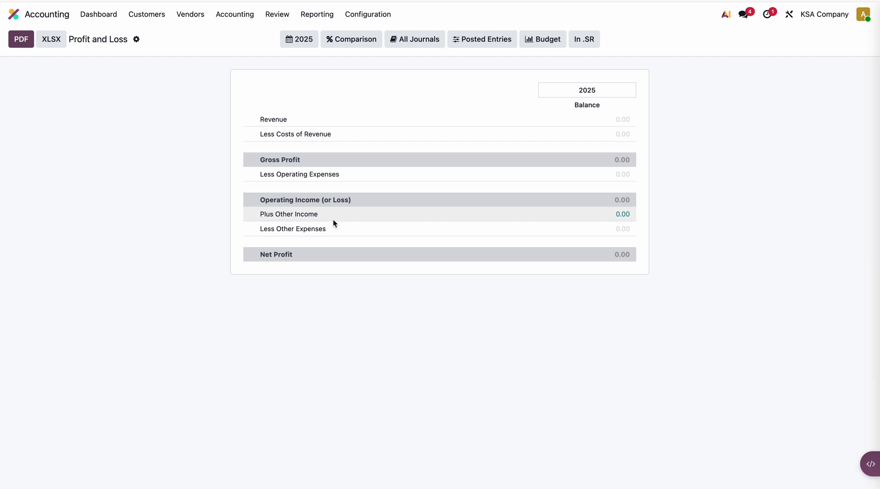
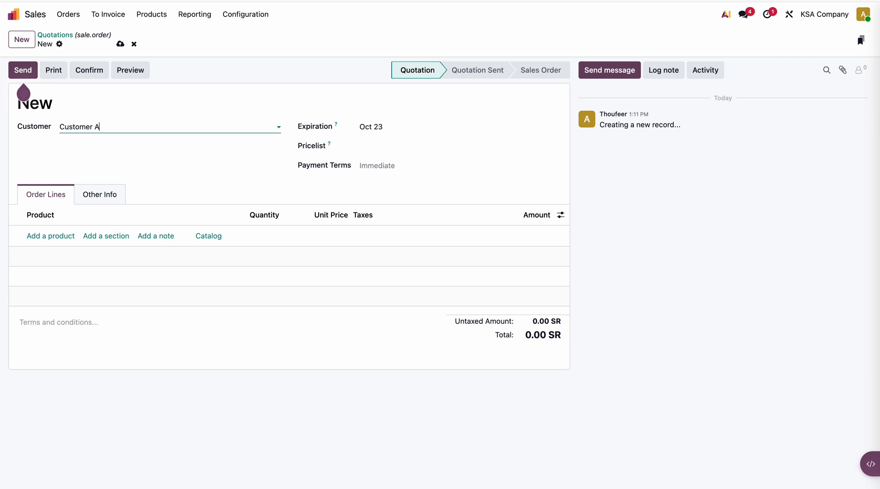
Step: Fill in the new quotation for Customer A with Product 1, quantity 10 and unit price 20
left_click(75, 142)
left_click(64, 236)
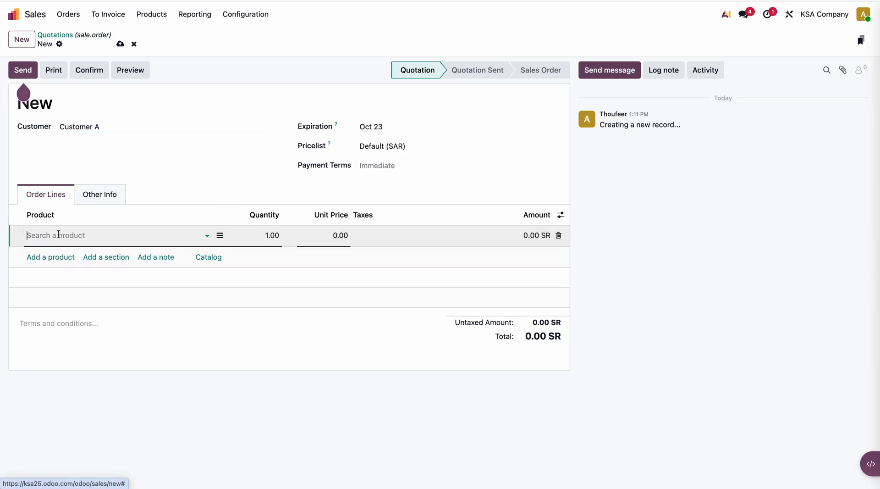
left_click(66, 264)
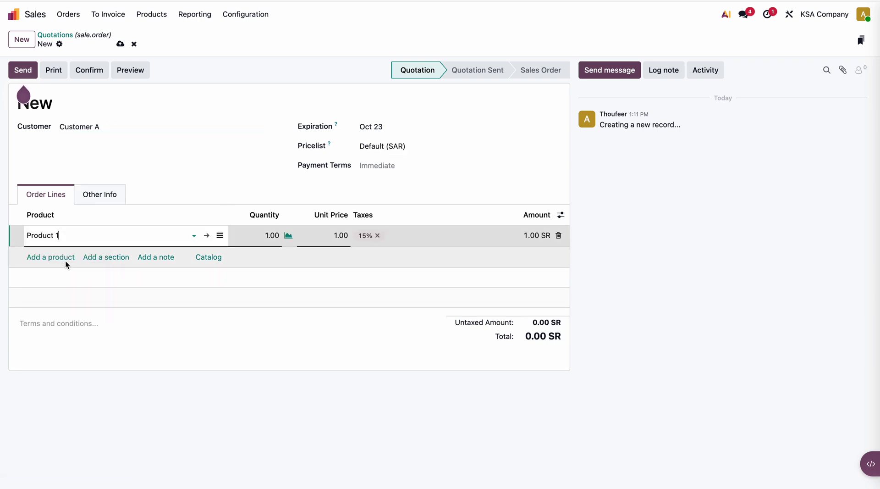
left_click(250, 235)
type("10")
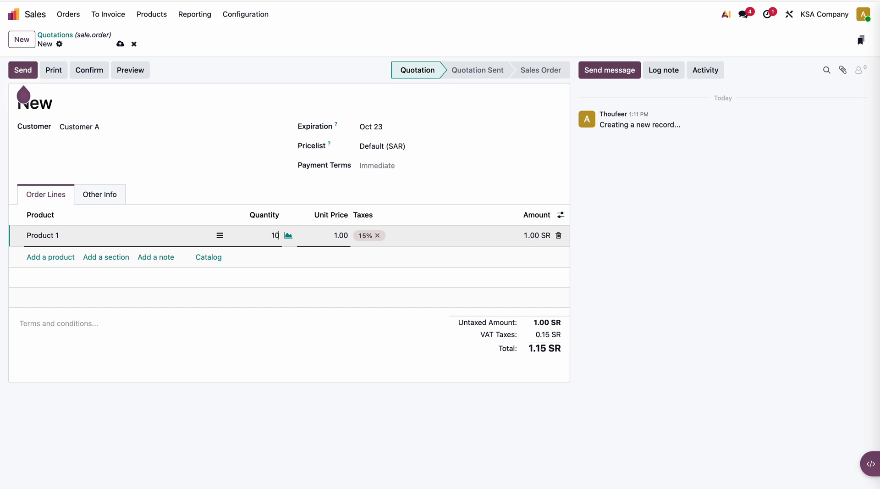
left_click(339, 235)
type("20")
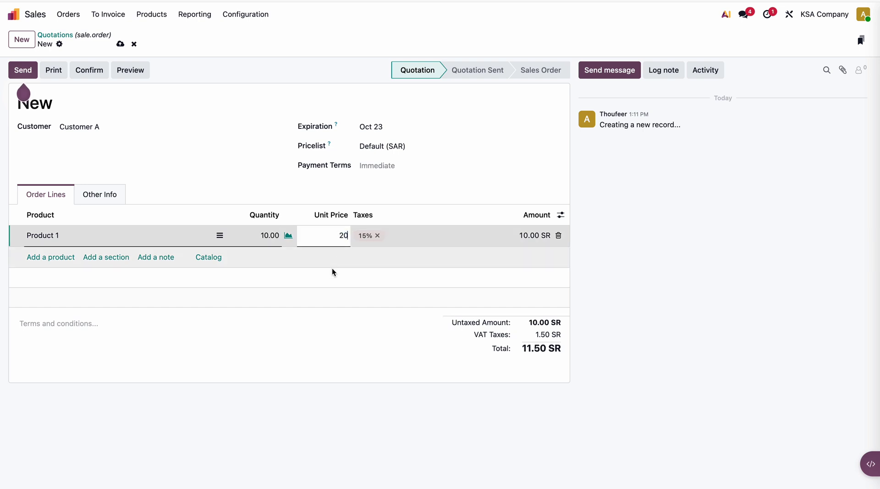
Step: Confirm the Customer A quotation and validate its delivery order for Product 1
left_click(334, 272)
left_click(89, 71)
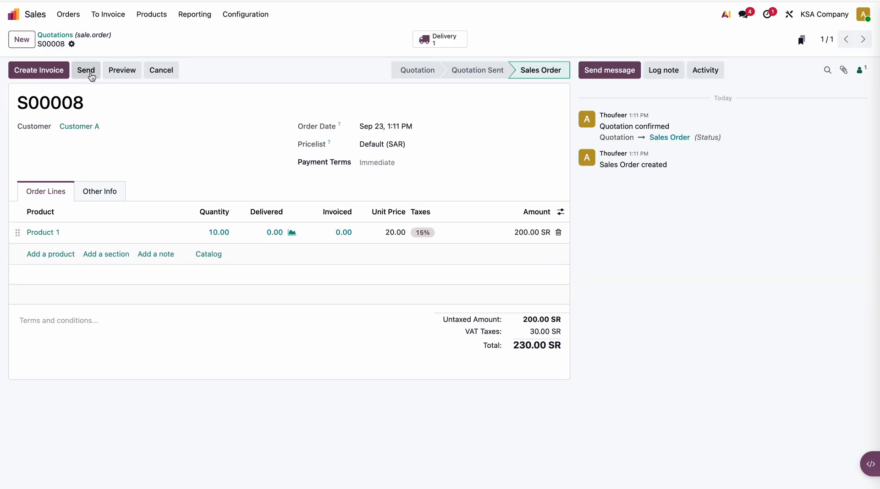
left_click(439, 39)
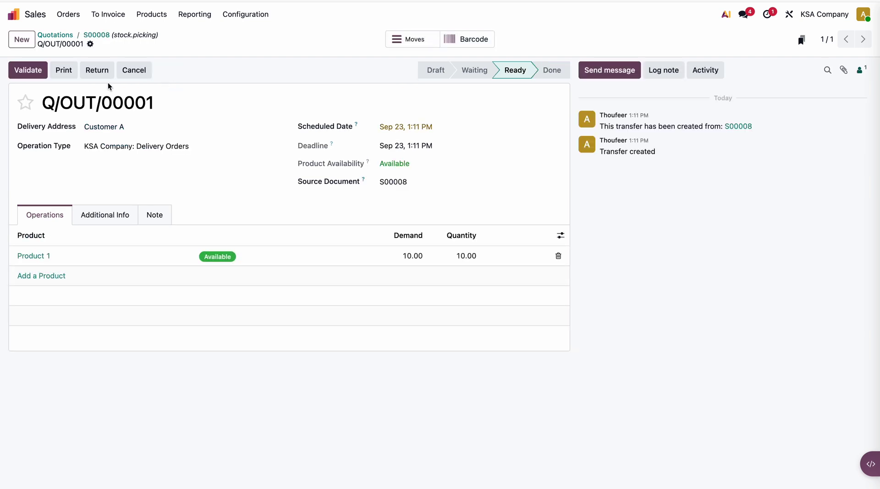
left_click(29, 73)
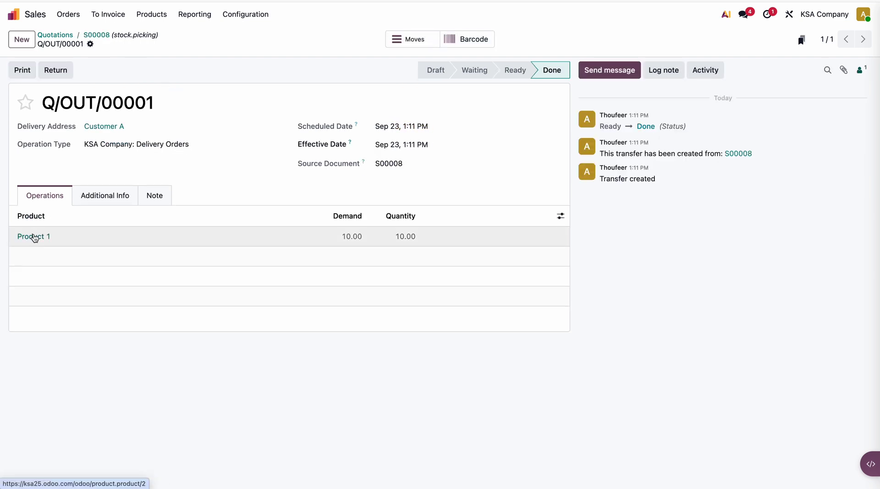
Step: Check Product 1's form from the delivery, and switch to the Inventory app's Stock report to check its quantity and value
left_click(33, 236)
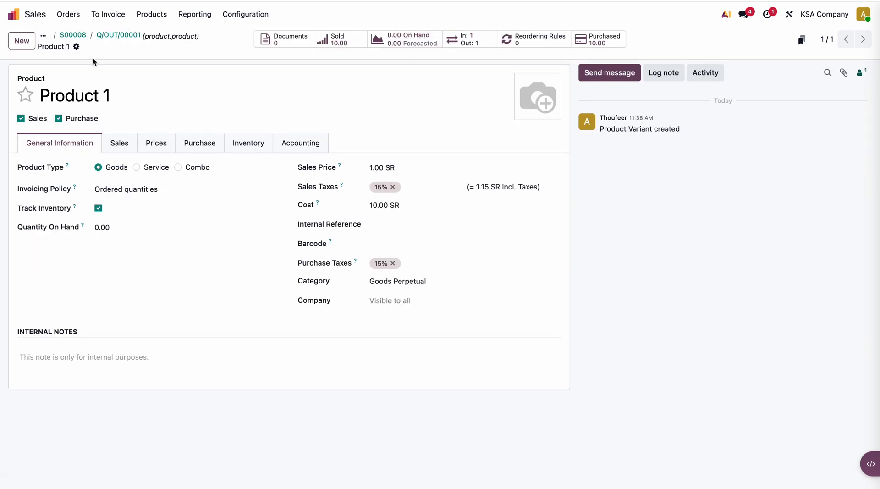
left_click(116, 36)
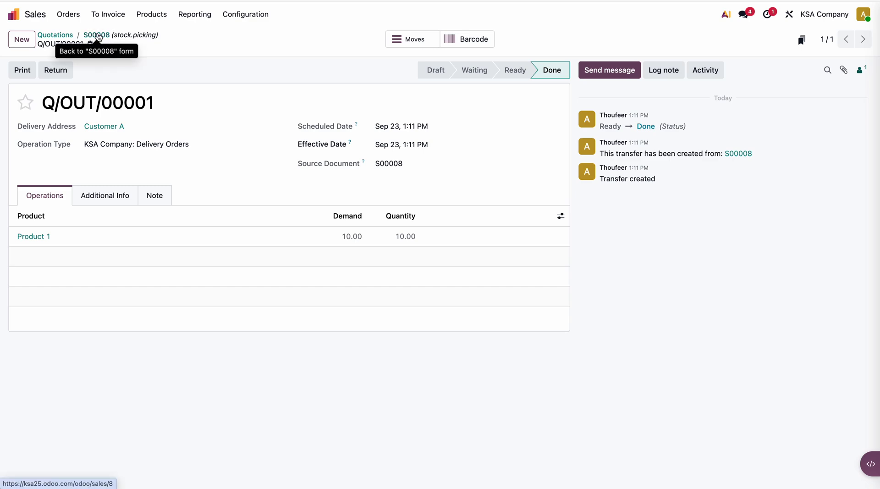
left_click(13, 14)
left_click(264, 238)
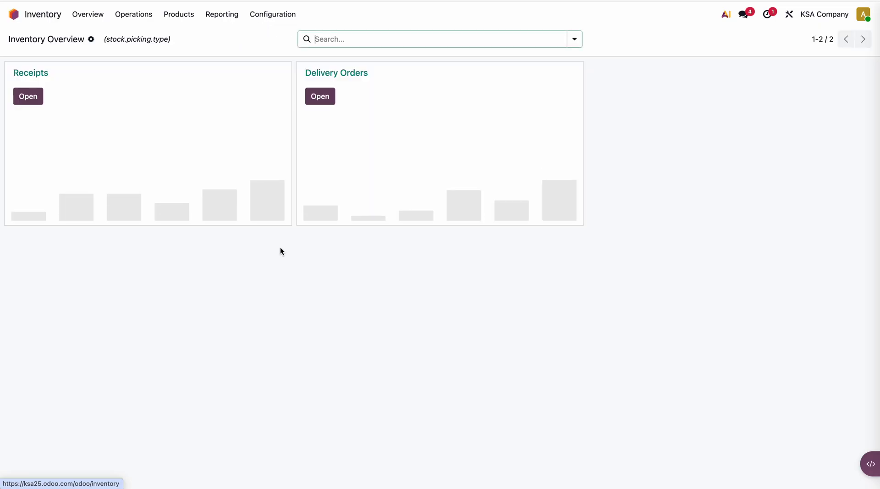
left_click(229, 20)
left_click(224, 34)
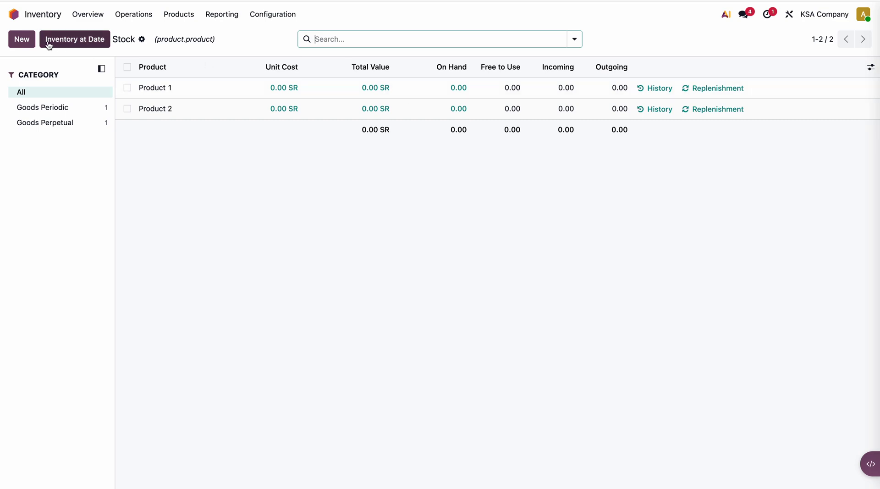
Step: Switch to the Accounting app and open the Inventory Valuation report to compare initial balance and ending stock after the delivery
left_click(13, 14)
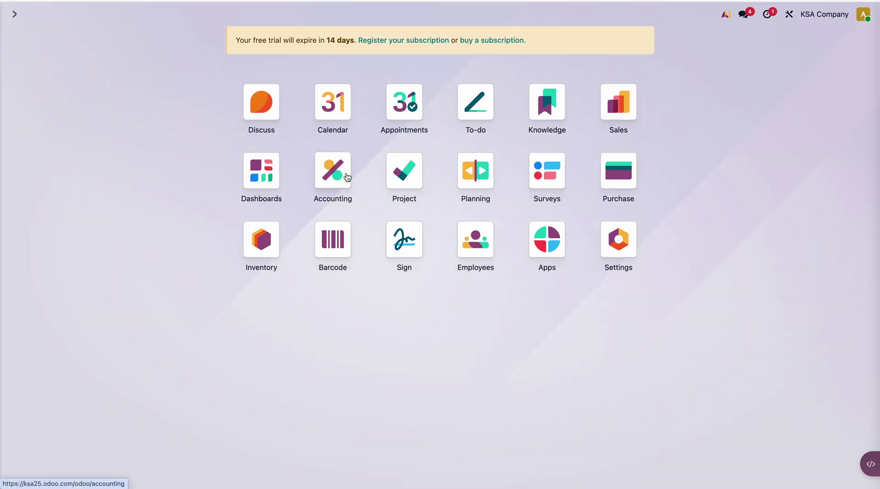
left_click(343, 173)
left_click(277, 15)
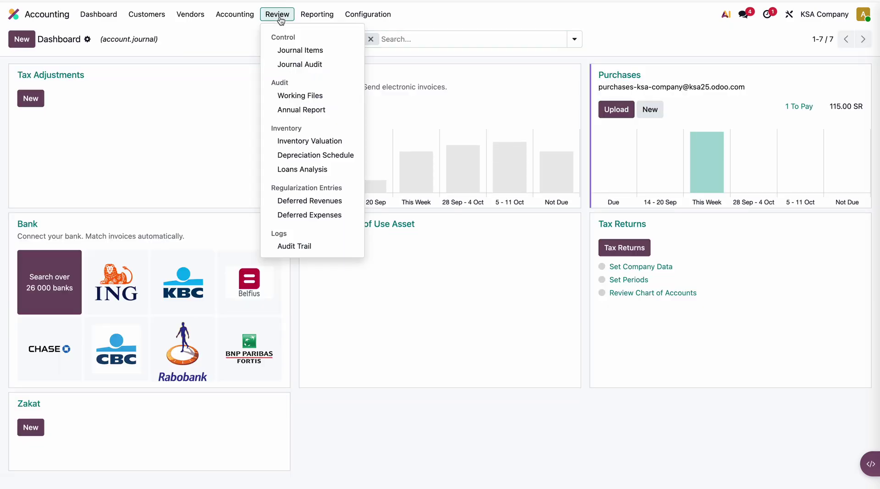
left_click(307, 140)
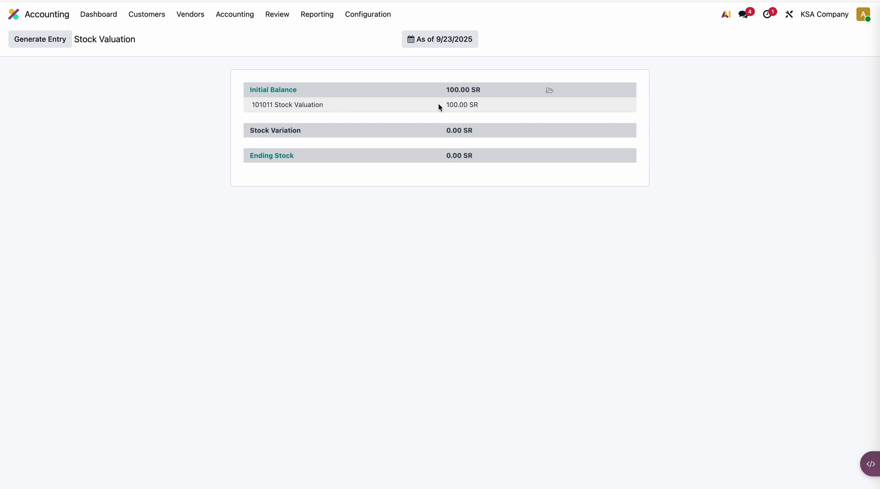
Step: Open the journal entries behind the Initial Balance and inspect the Vendor A bill's journal items
left_click(277, 91)
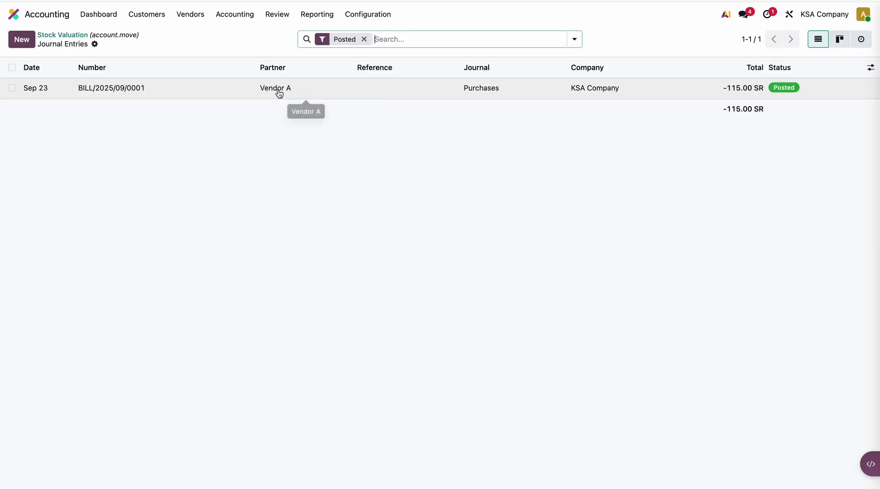
left_click(149, 96)
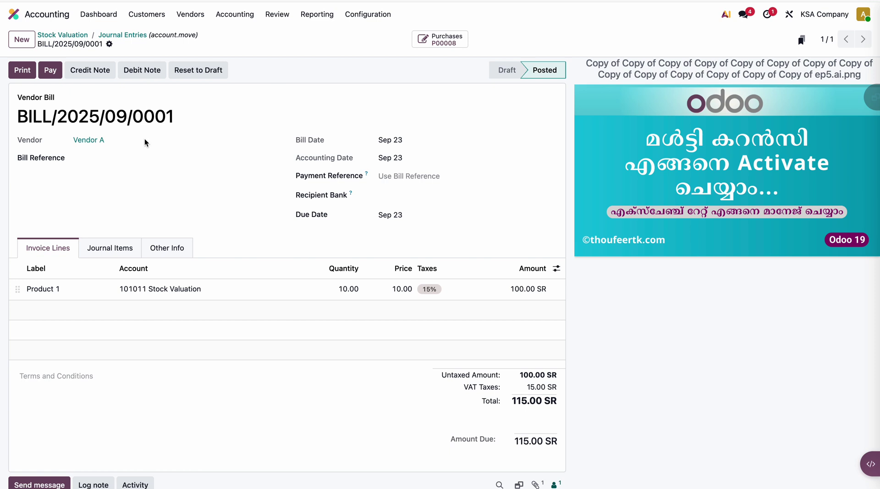
left_click(118, 253)
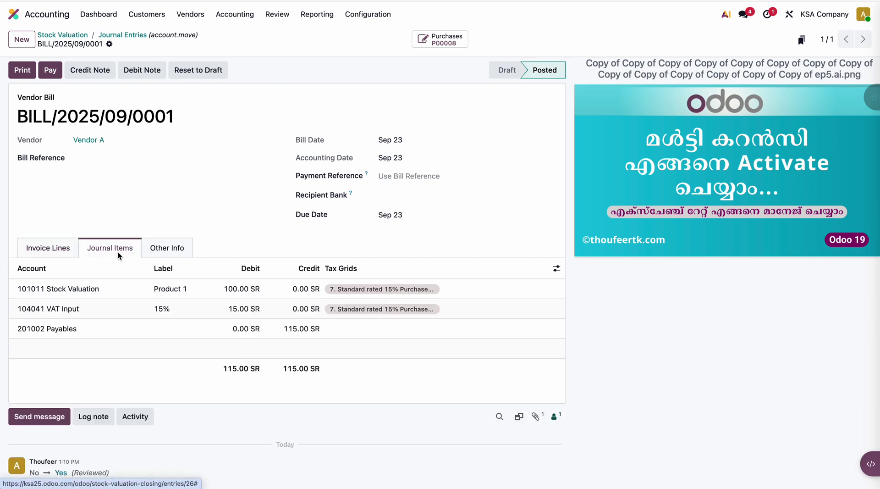
Step: Switch to the Sales app, open the Customer A sales order and create a regular draft invoice from it
left_click(12, 15)
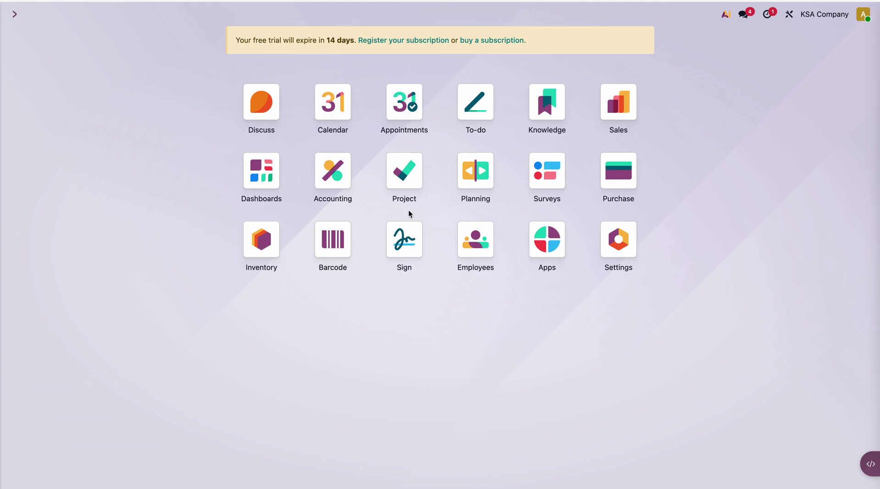
left_click(604, 120)
left_click(125, 91)
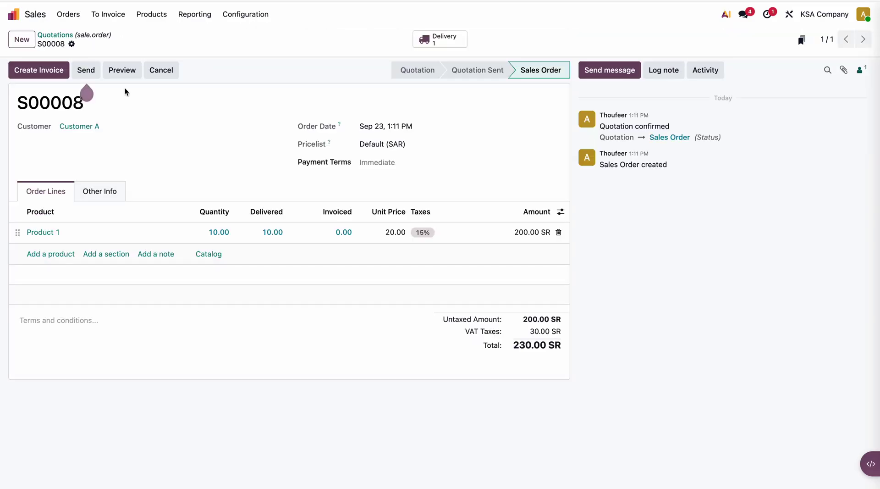
left_click(32, 70)
left_click(219, 296)
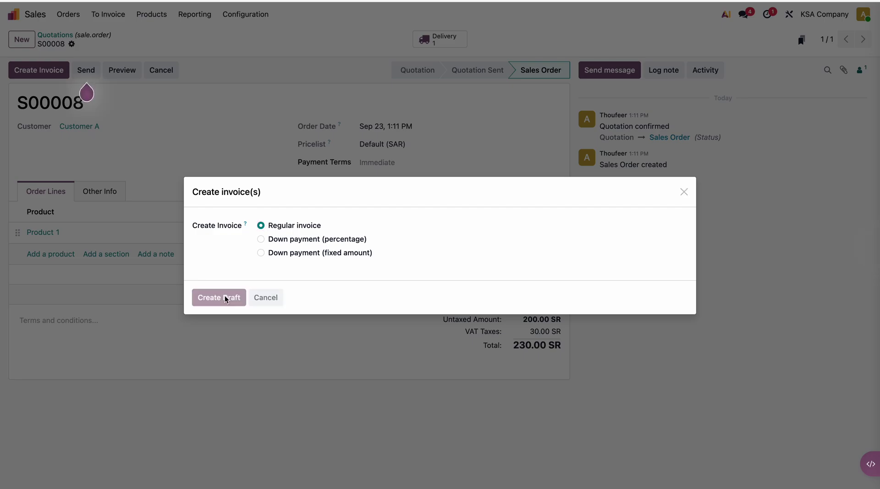
Step: Confirm the draft customer invoice and open its journal items to check the posted accounts
left_click(26, 72)
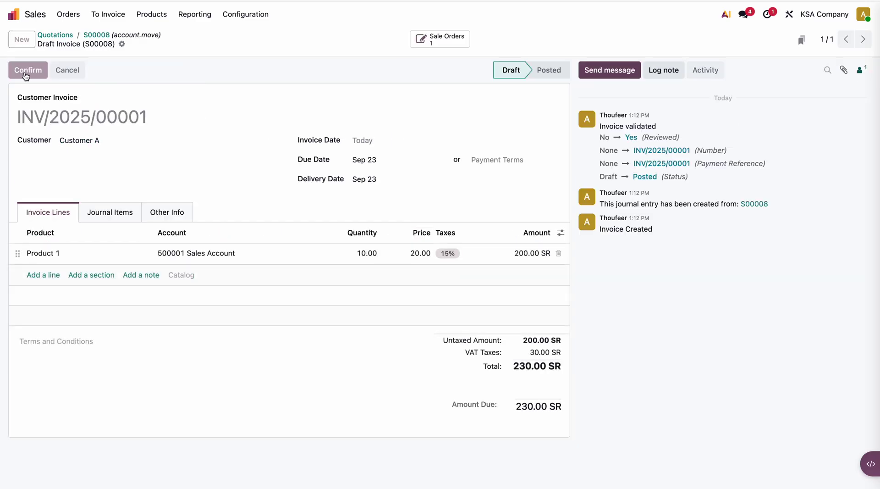
left_click(124, 215)
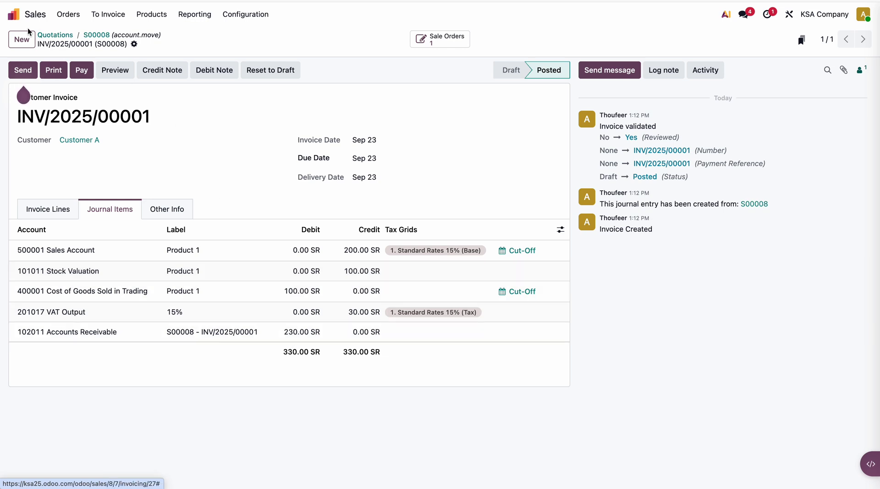
Step: Switch to the Accounting app and open the Inventory Valuation report to check the stock balances after the customer invoice
left_click(14, 15)
left_click(333, 172)
left_click(278, 14)
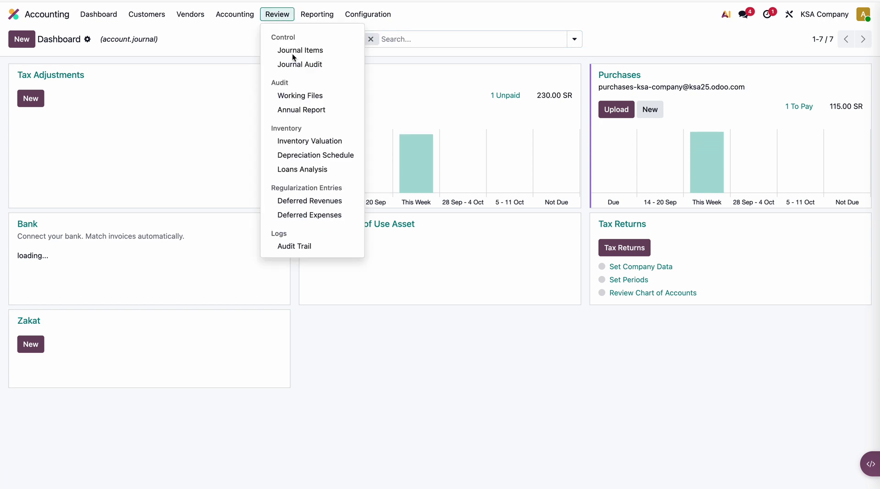
left_click(302, 139)
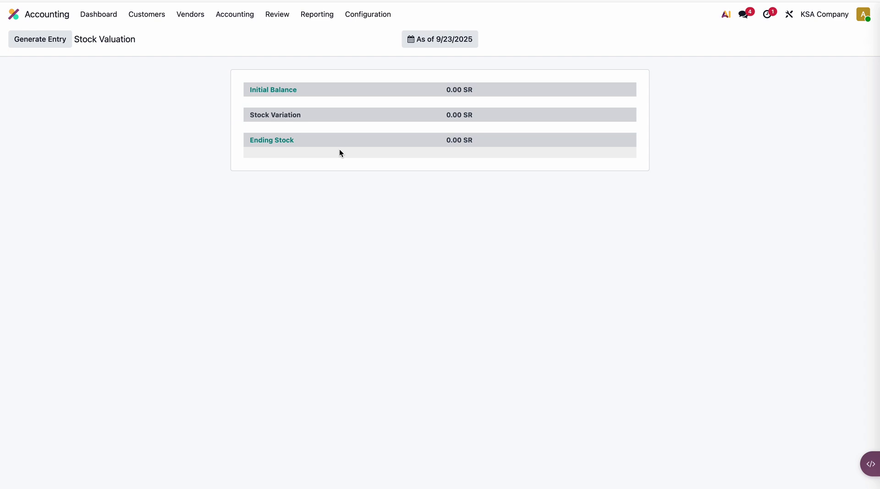
Step: Review the Balance Sheet and the Profit and Loss report for the effect of the customer invoice
left_click(310, 15)
left_click(326, 51)
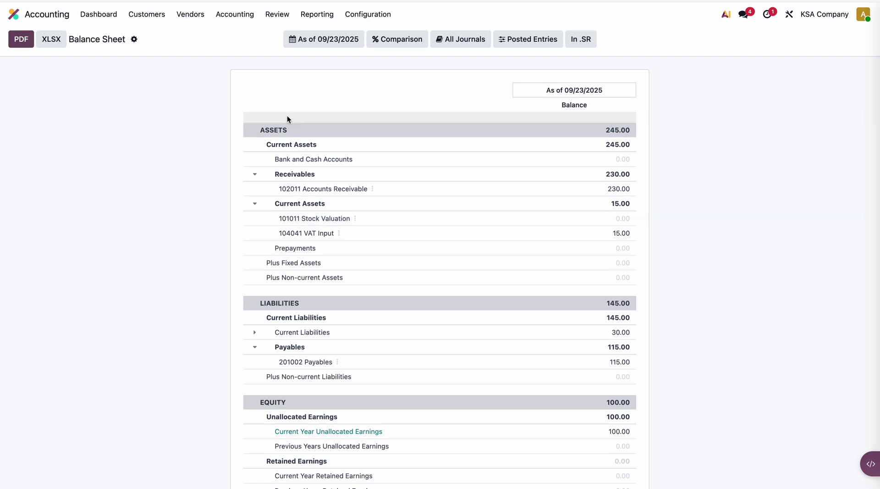
left_click(308, 16)
left_click(329, 67)
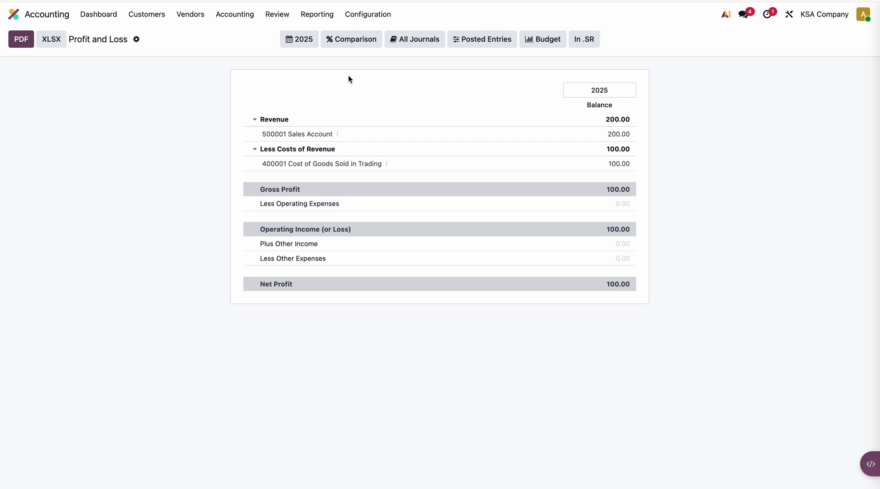
Step: Search the chart of accounts for "stock" and open the Stock Valuation account
left_click(367, 14)
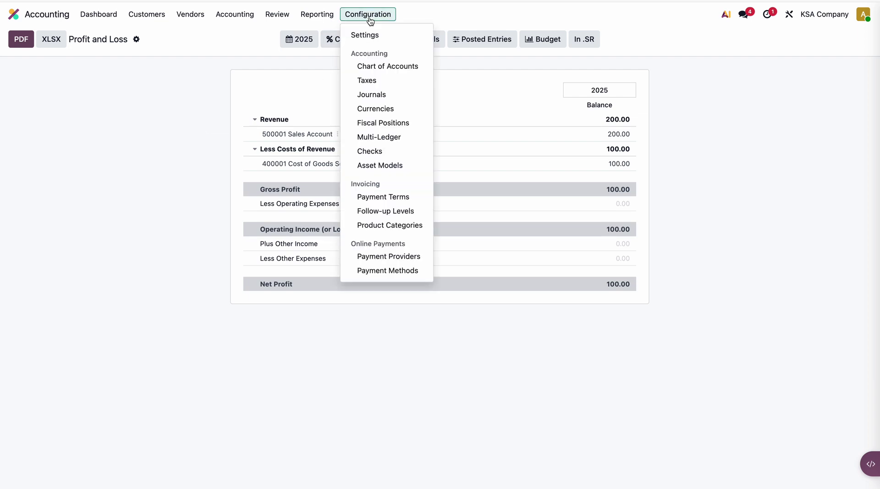
left_click(380, 65)
type("stock")
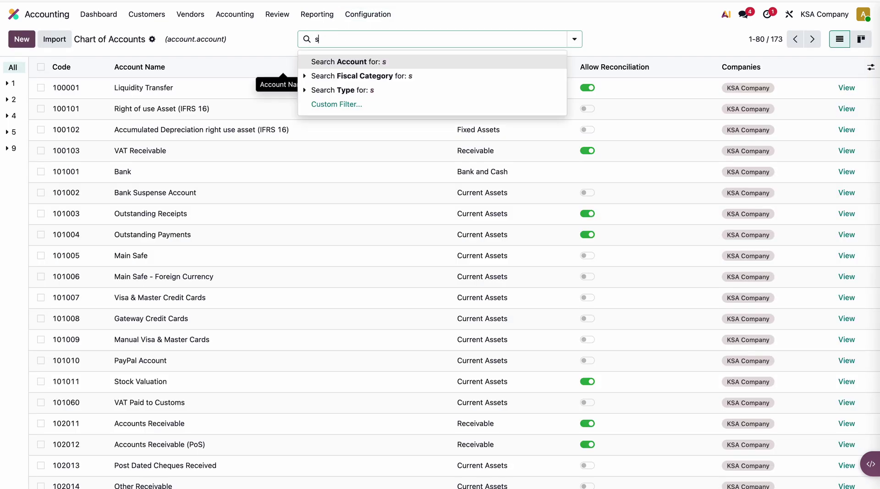
key("Return")
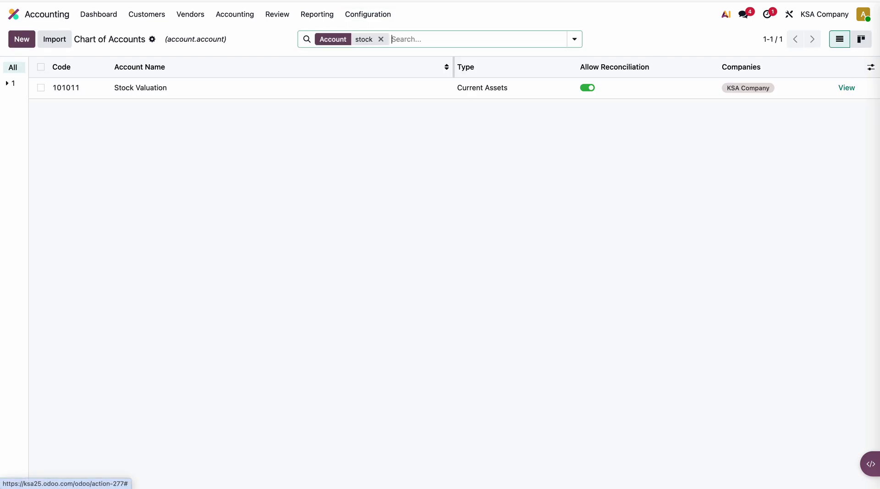
left_click(847, 88)
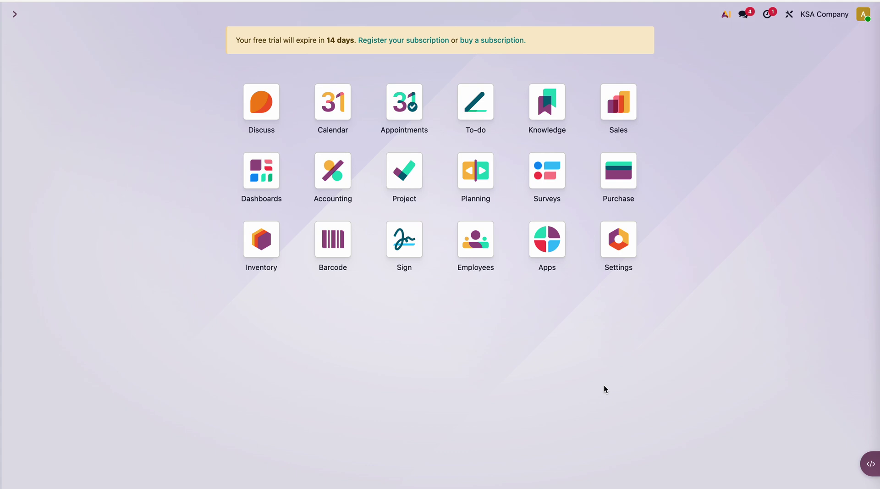
Step: Review the Inventory Valuation and Periodicity options in the Accounting settings and open the valuation account 101011 from there
left_click(334, 176)
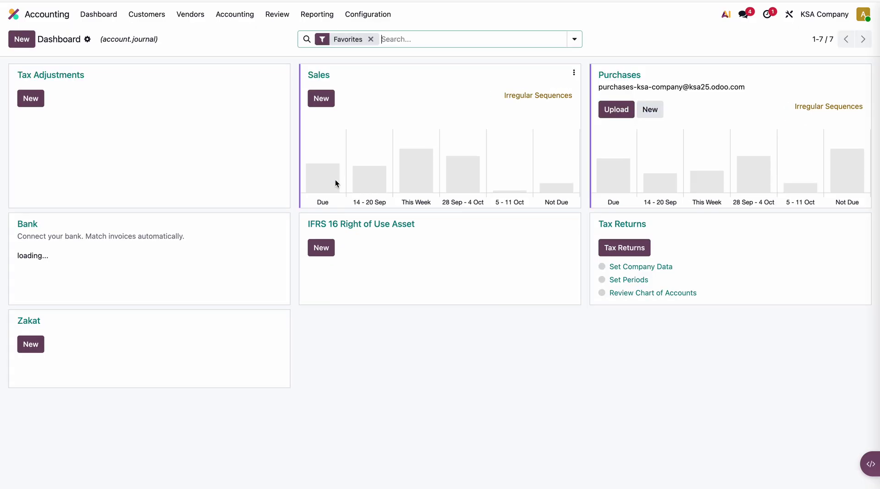
left_click(367, 14)
left_click(367, 35)
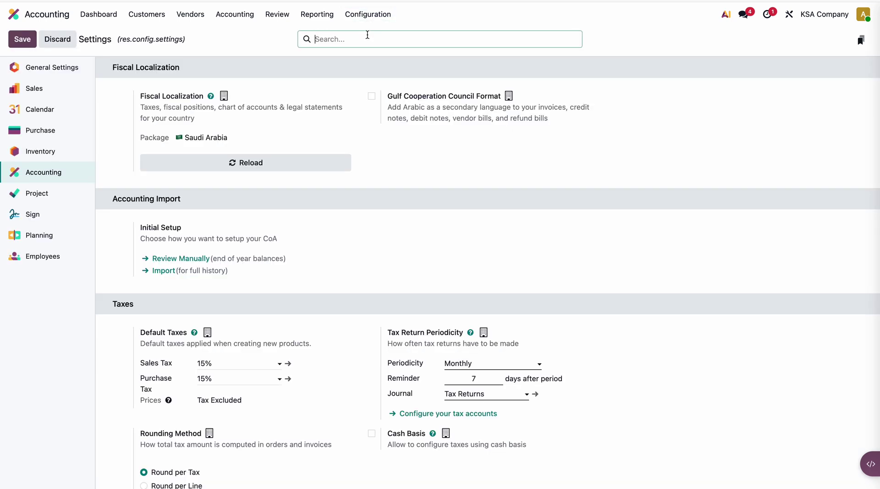
type("inve")
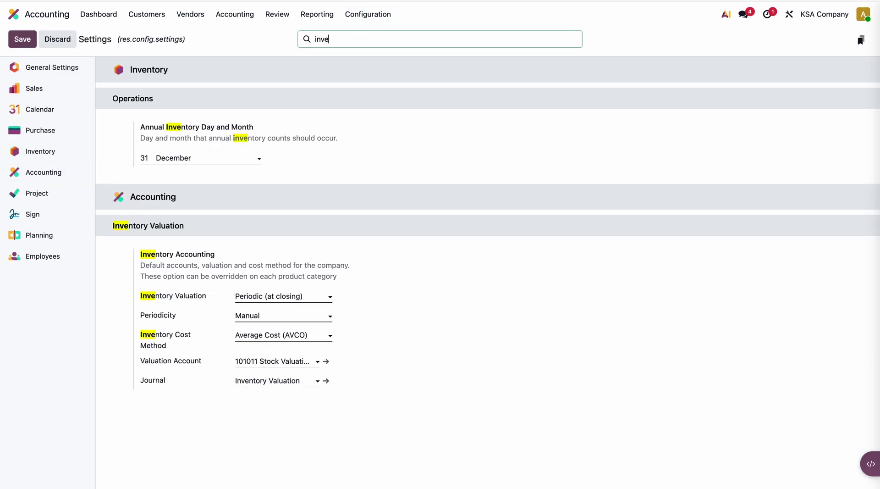
left_click(288, 297)
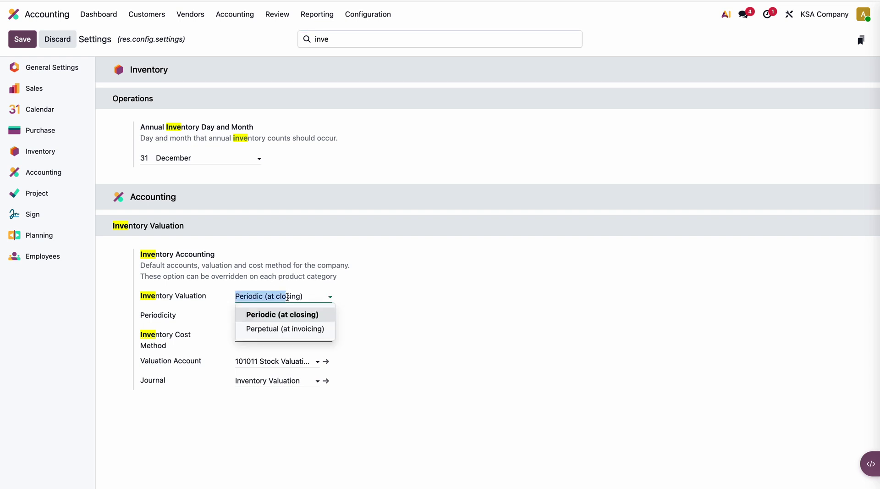
left_click(374, 304)
left_click(290, 314)
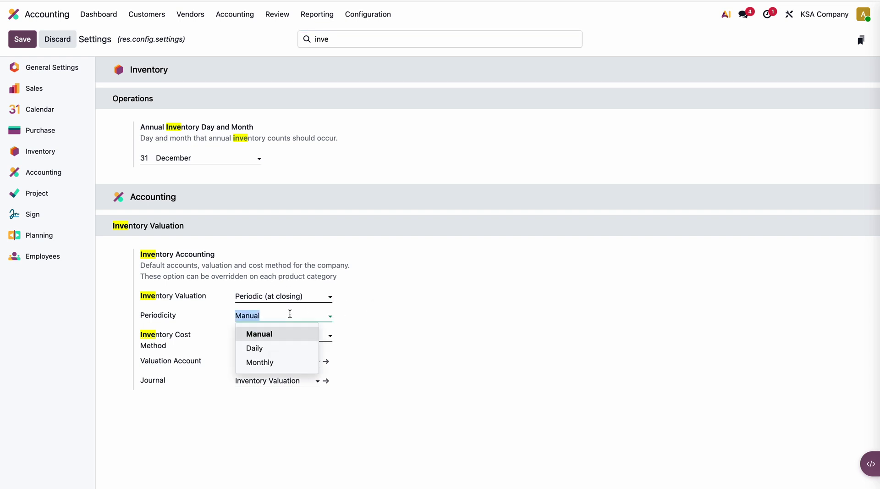
left_click(398, 332)
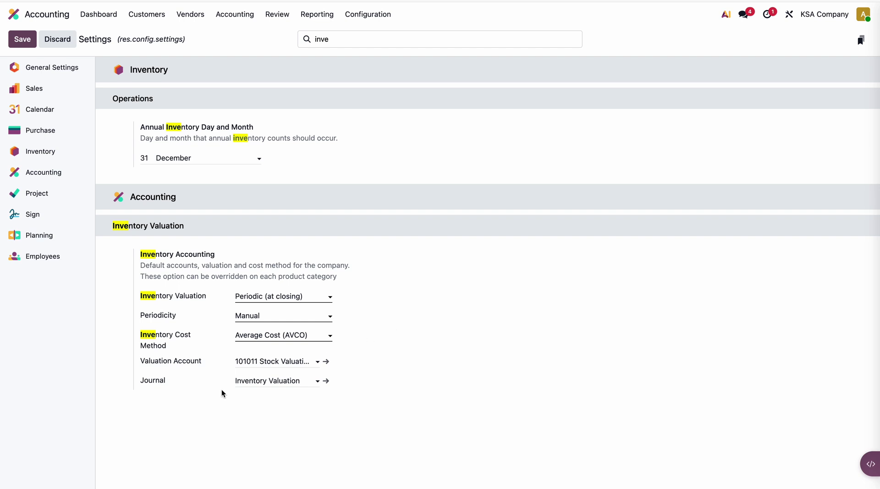
left_click(326, 361)
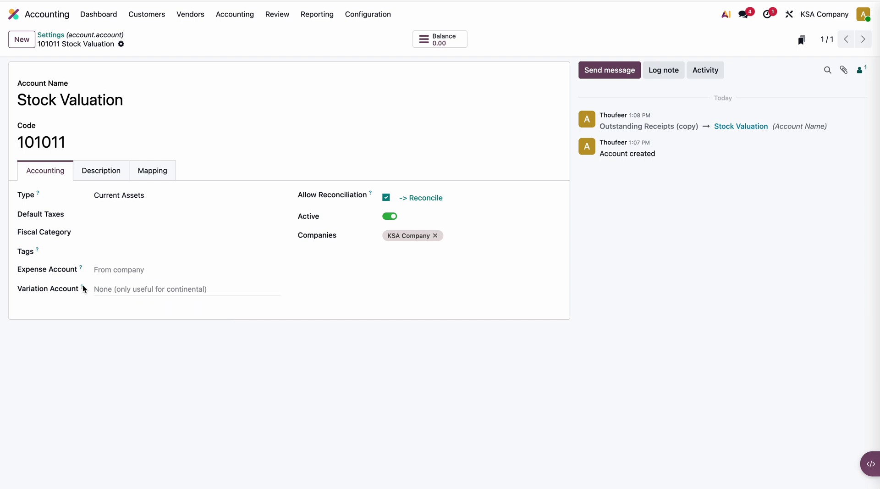
mouse_move(83, 288)
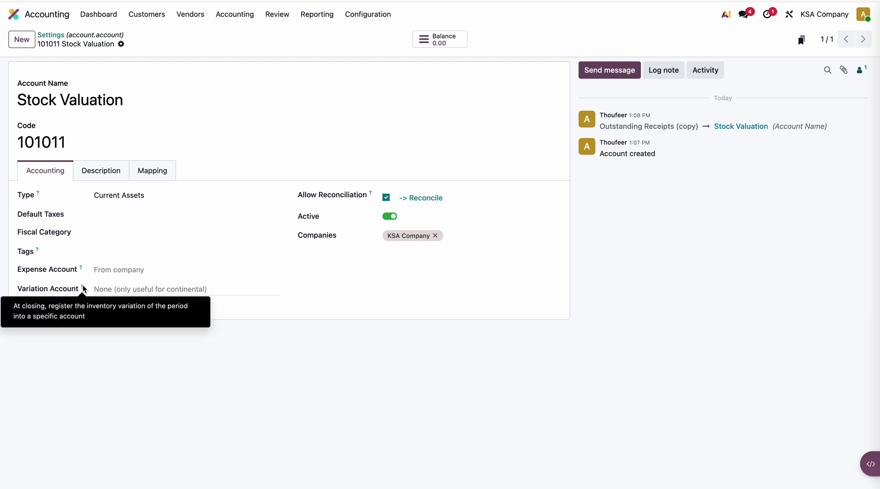
left_click(125, 288)
type("stock")
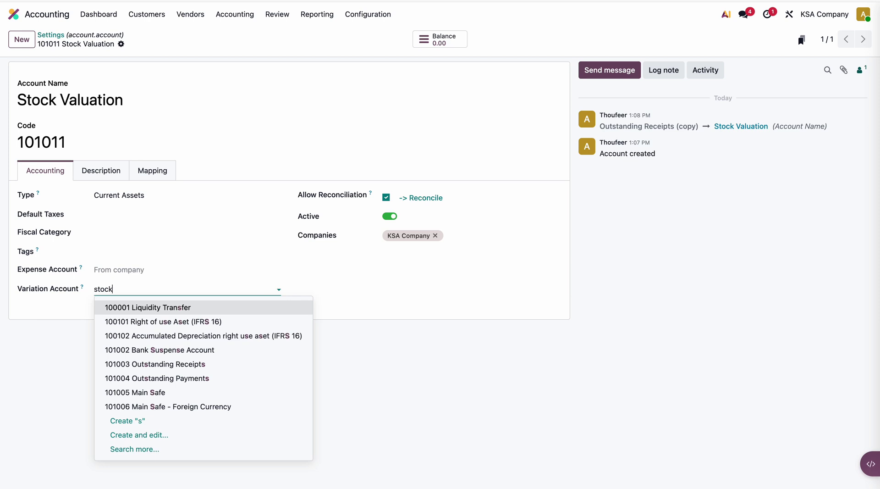
key("BackSpace")
key("BackSpace")
key("BackSpace")
key("BackSpace")
key("BackSpace")
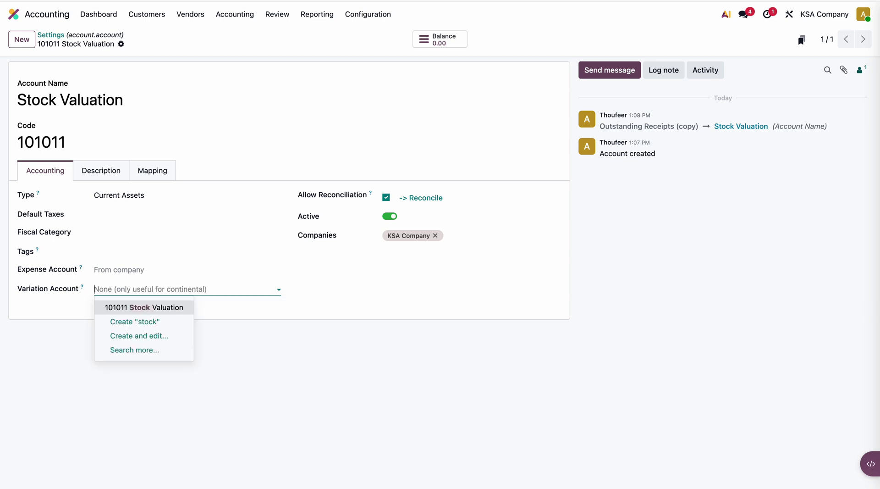
left_click(379, 19)
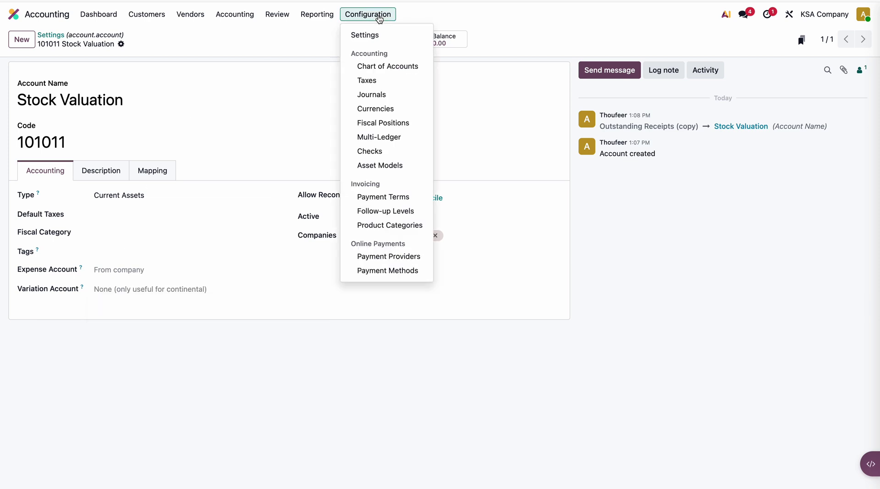
Step: Duplicate the Stock Valuation account and rename the copy Stock Transit
left_click(121, 44)
left_click(142, 62)
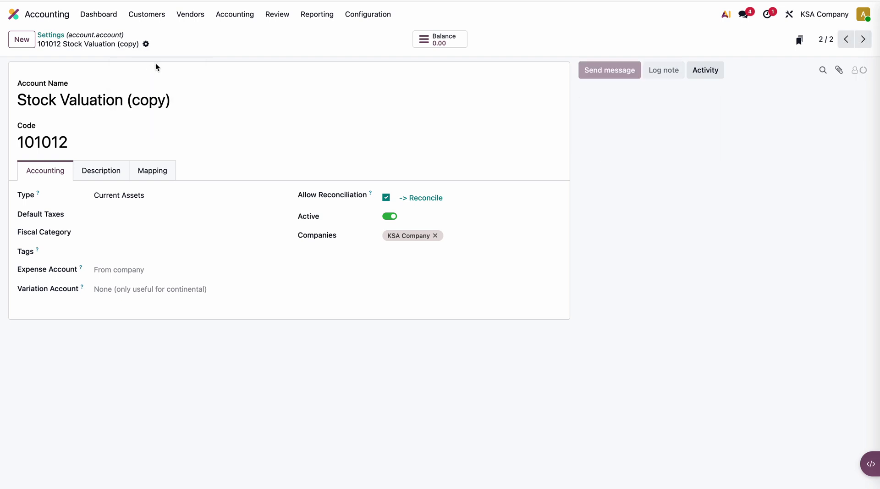
left_click_drag(60, 99, 205, 111)
type("T")
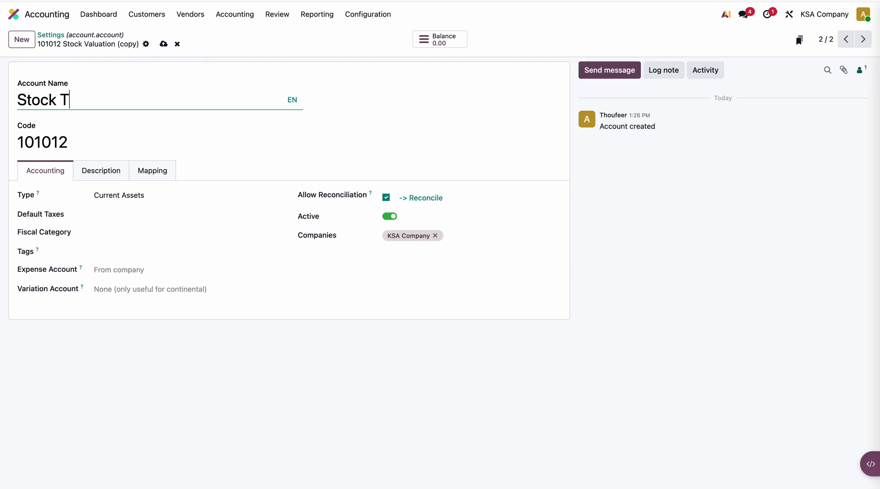
type("ransit")
left_click(165, 53)
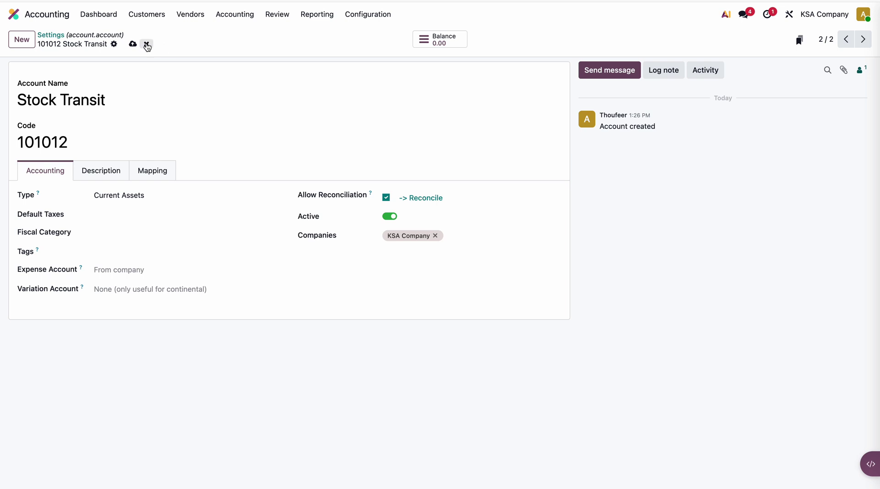
Step: Reopen the valuation account from the inventory valuation settings, set its Variation Account to 101012 Stock Transit and save it
left_click(64, 35)
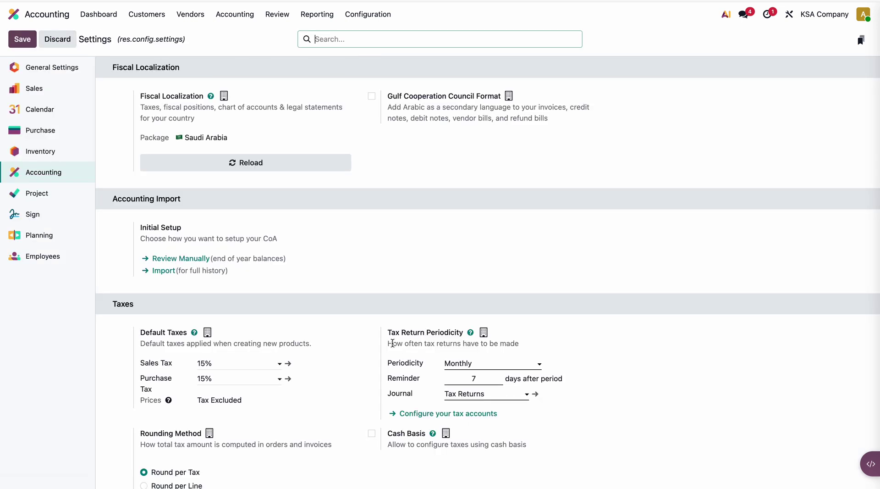
type("inve")
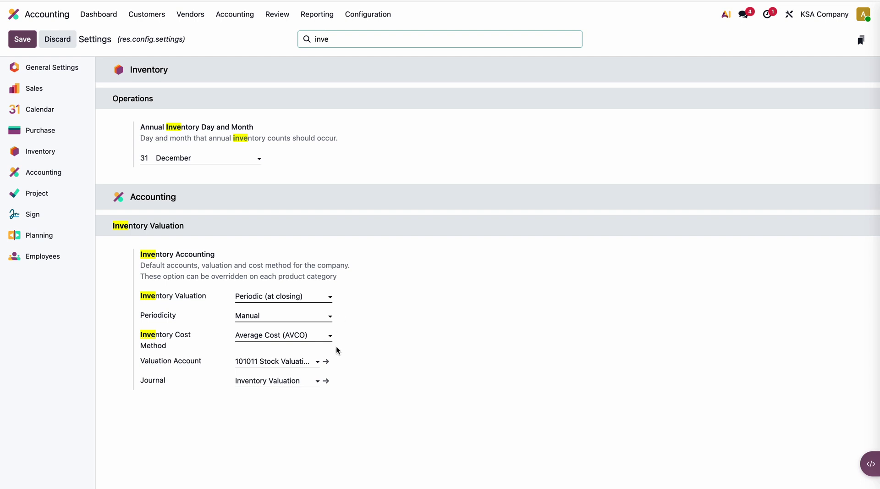
left_click(326, 361)
left_click(145, 288)
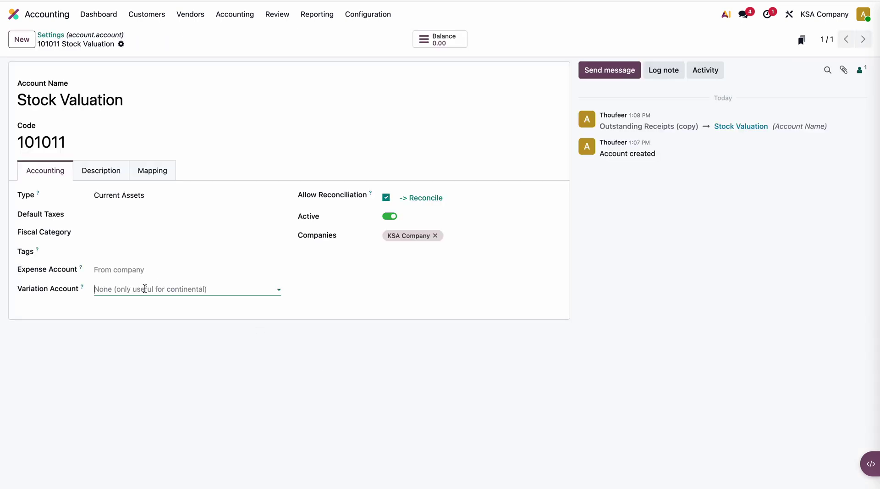
type("stock tr")
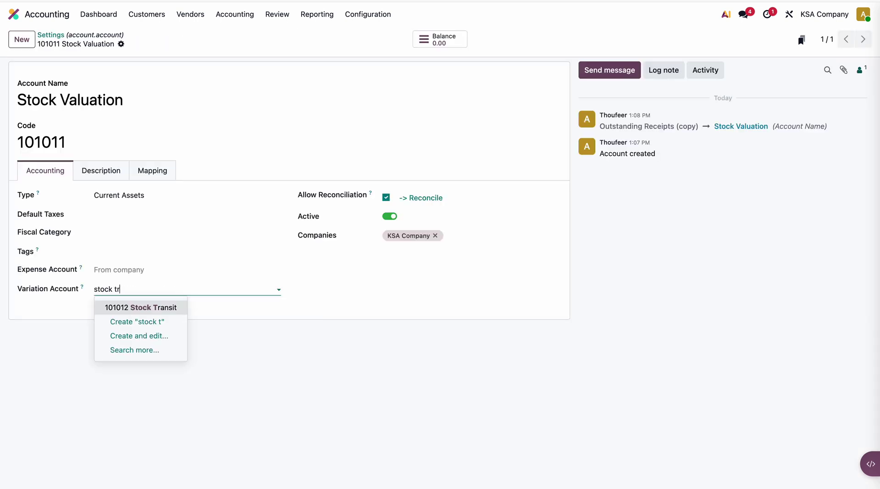
type("ans")
left_click(143, 307)
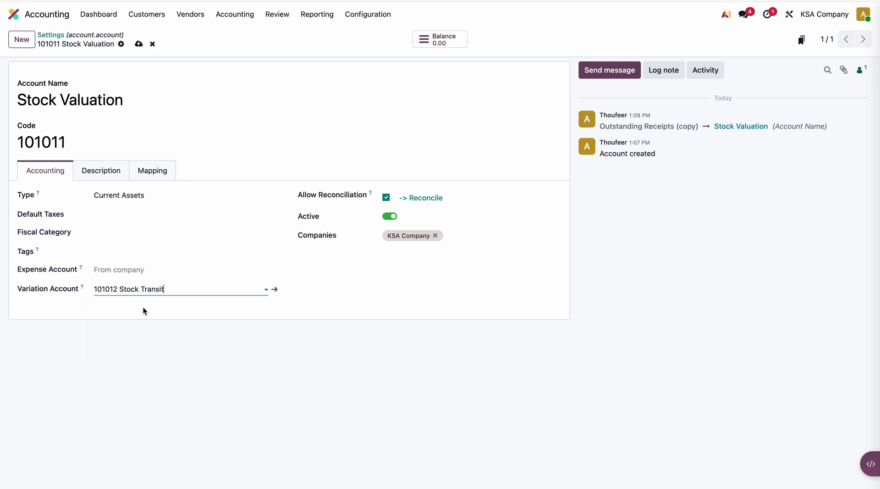
left_click(137, 44)
left_click(49, 35)
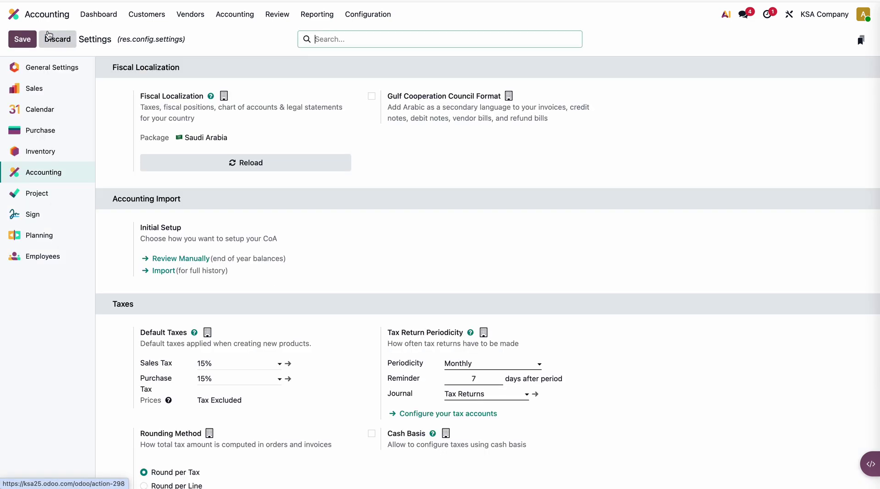
Step: Switch to the Inventory app and open the Stock report to check the products' starting quantities and values
left_click(12, 17)
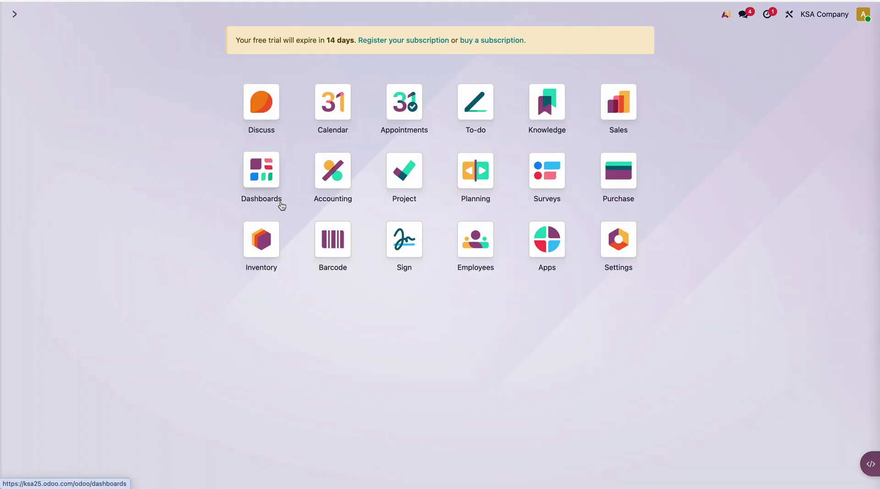
left_click(270, 245)
left_click(236, 14)
left_click(228, 35)
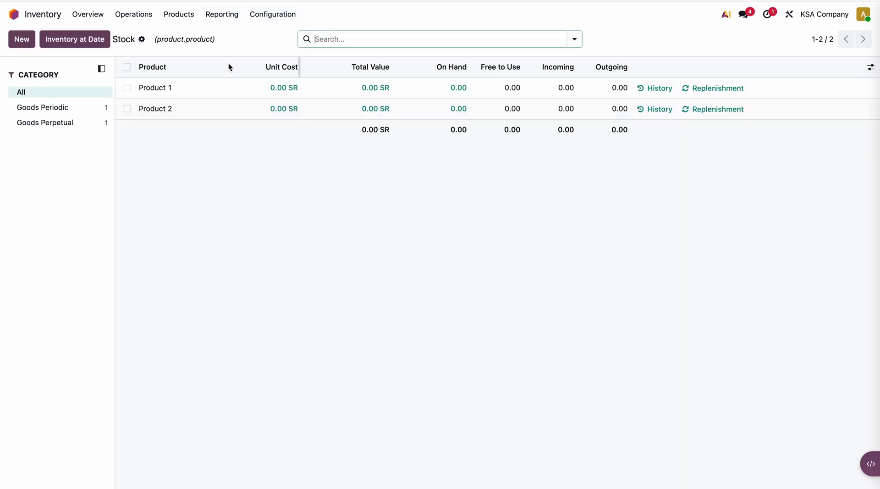
Step: Switch to the Accounting app and review the opening balances in the Balance Sheet, Profit and Loss and Stock Valuation reports
left_click(14, 18)
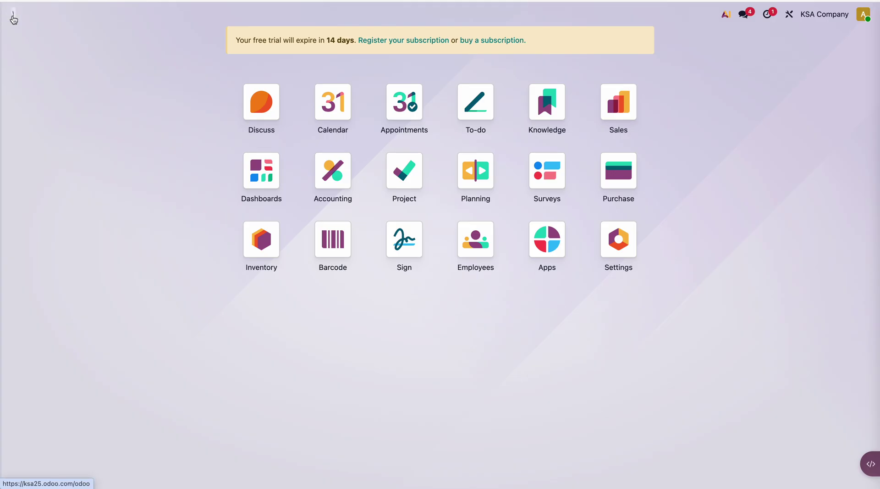
left_click(333, 170)
left_click(317, 14)
left_click(340, 52)
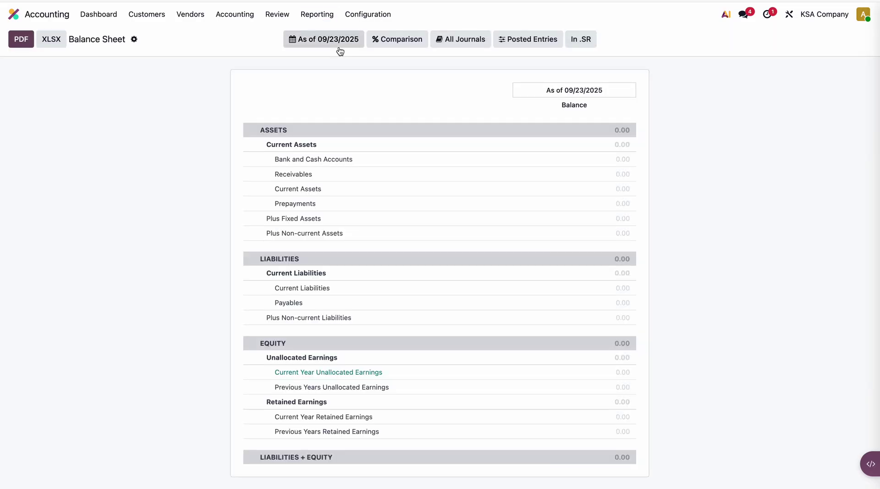
left_click(315, 15)
left_click(315, 59)
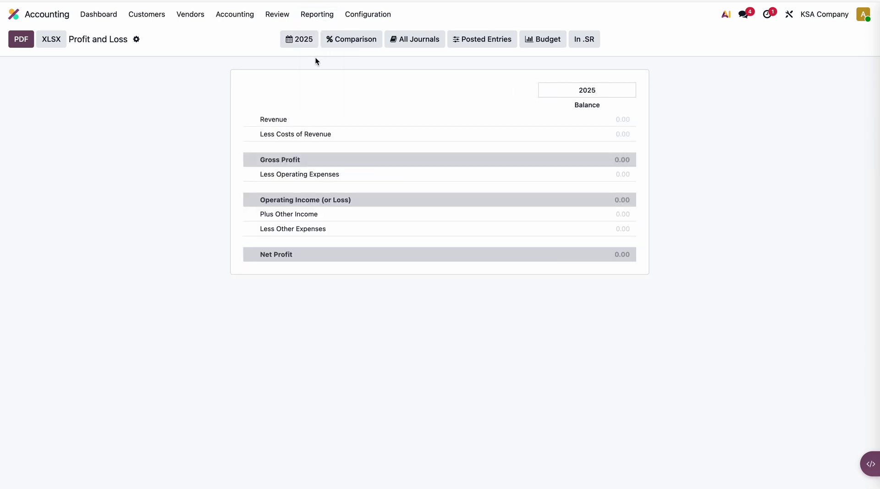
left_click(277, 15)
left_click(301, 138)
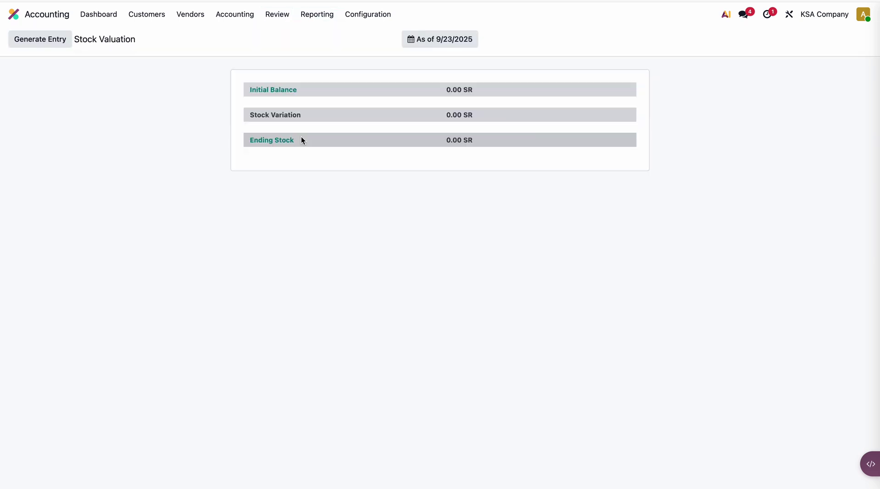
Step: Switch to the Inventory app, open Product 2's category Goods Periodic and examine its valuation settings and Expense Account description
left_click(15, 14)
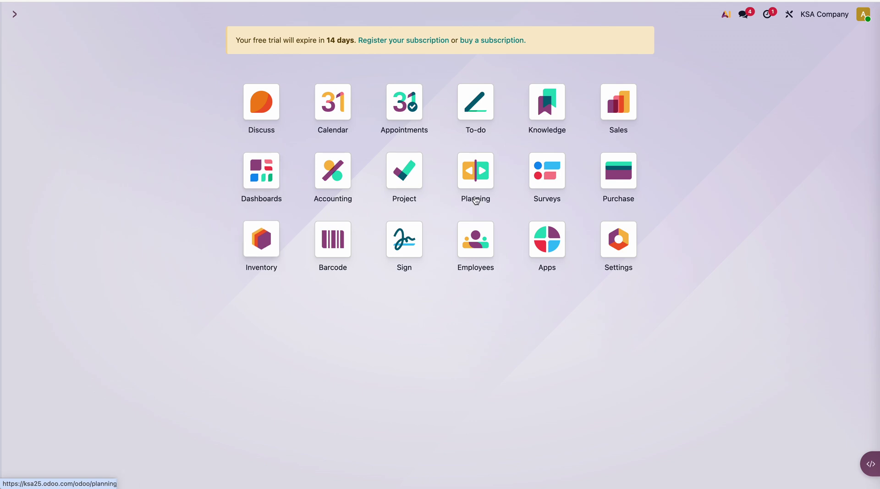
left_click(286, 239)
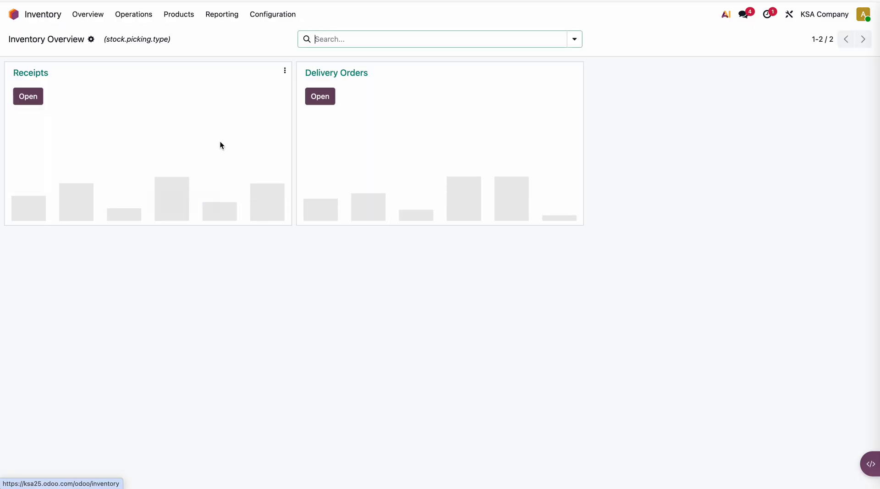
left_click(179, 14)
left_click(185, 34)
left_click(309, 73)
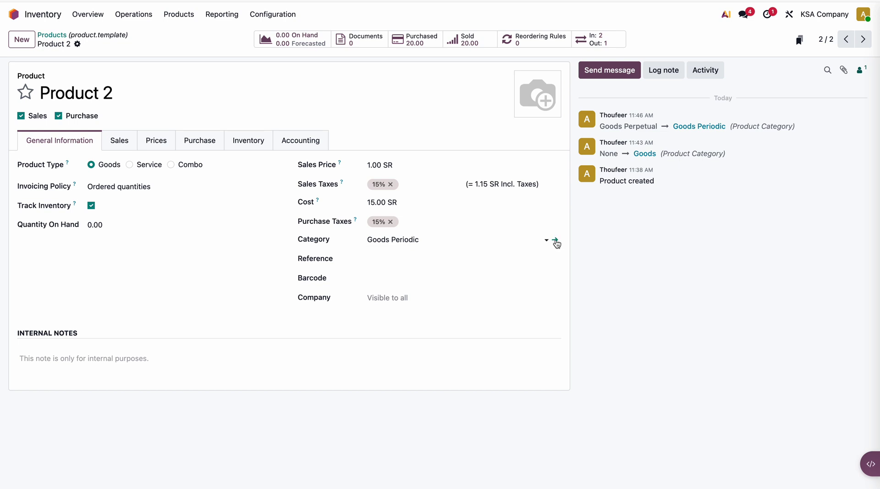
left_click(555, 241)
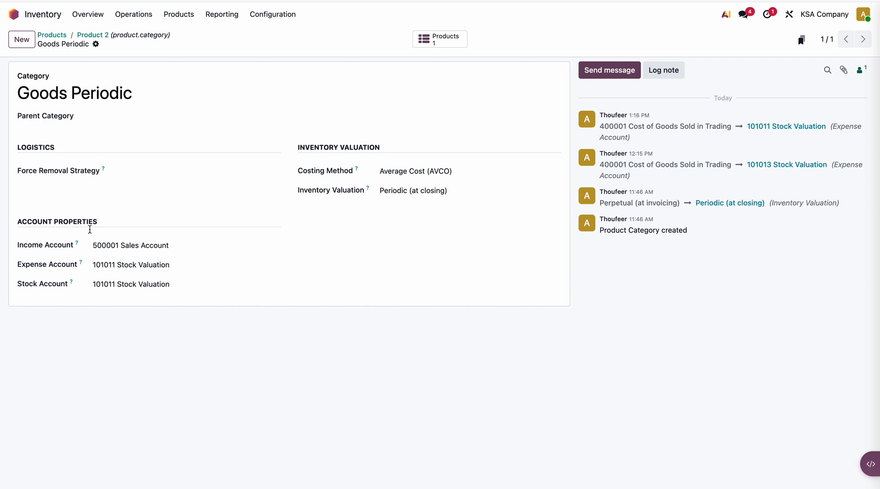
mouse_move(80, 262)
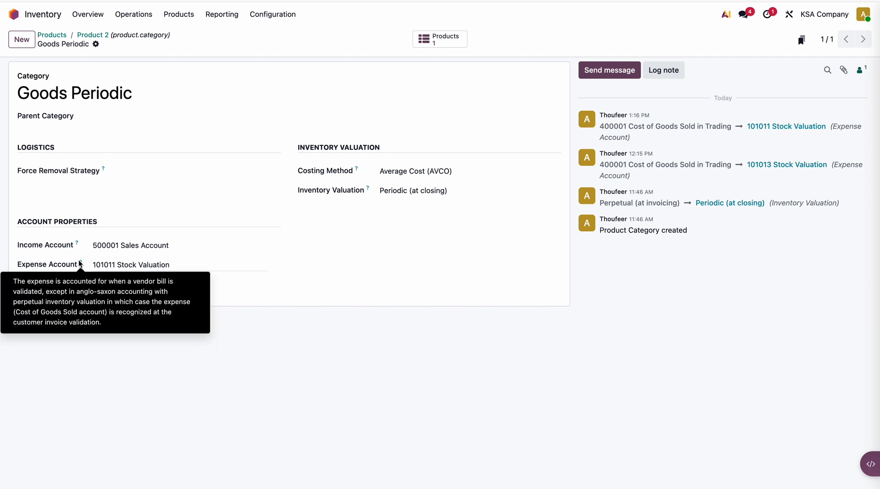
Step: Switch to the Purchase app and start a new request for quotation for Vendor A
left_click(14, 14)
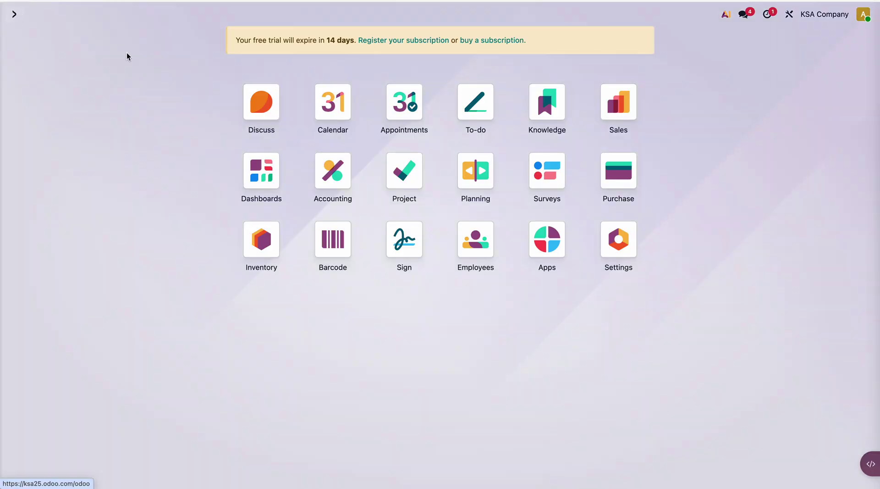
left_click(614, 174)
left_click(22, 39)
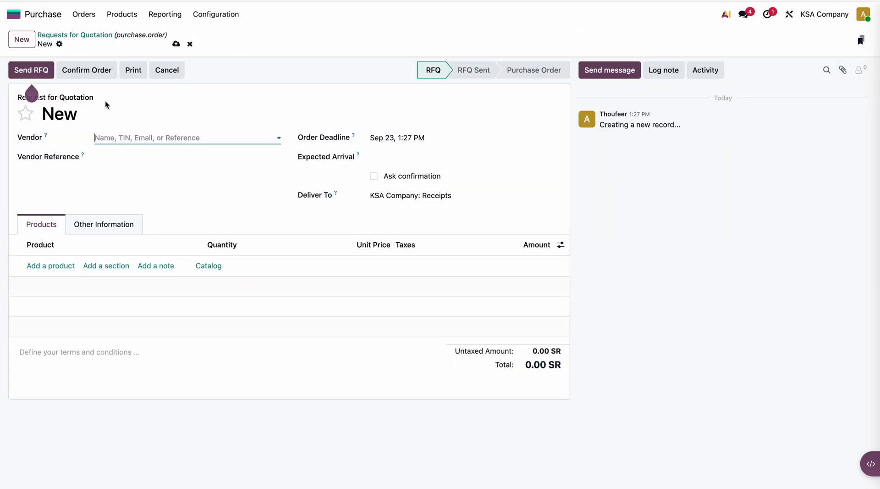
left_click(117, 138)
left_click(114, 170)
Step: Add 20 units of Product 2 at 15.00 to the request for quotation and confirm the order
left_click(65, 267)
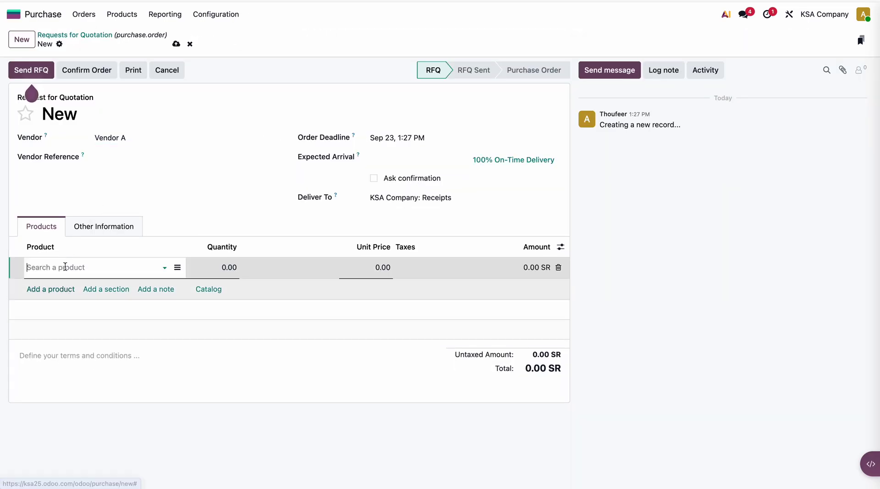
left_click(69, 297)
left_click(229, 270)
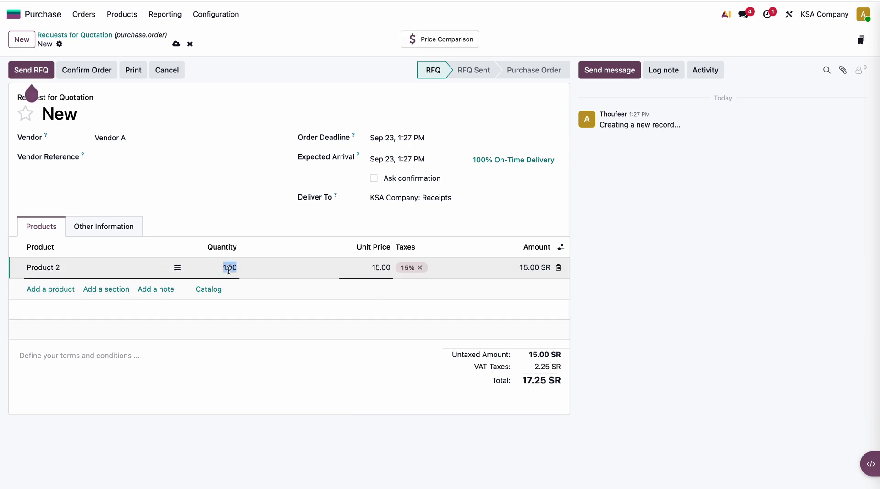
type("20")
left_click(367, 374)
left_click(106, 73)
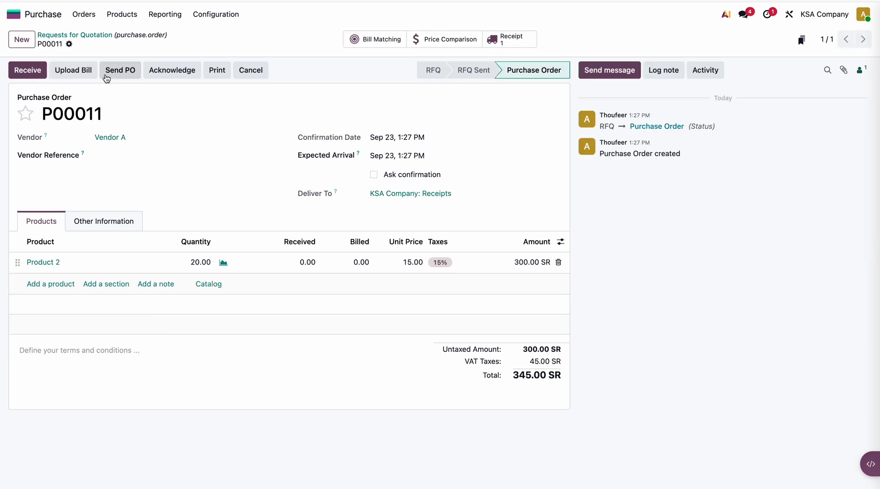
Step: Receive the full Product 2 quantity, validate the receipt and return to the purchase order
left_click(23, 71)
left_click(26, 69)
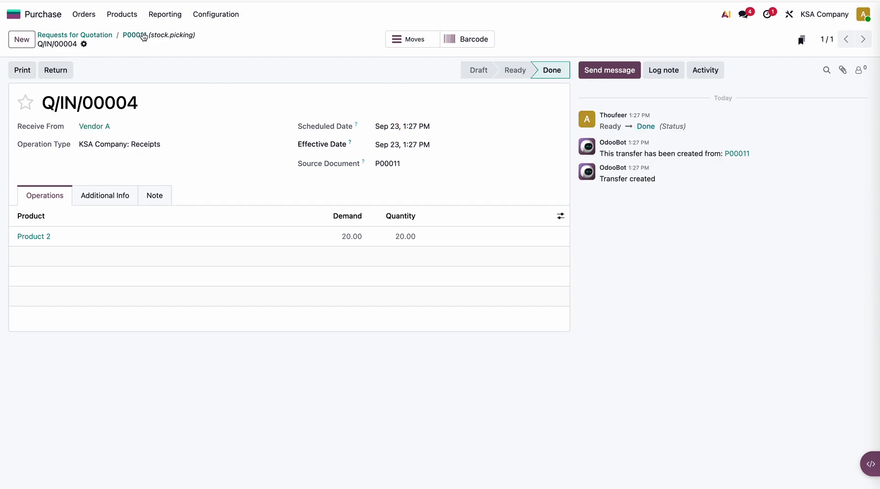
left_click(143, 36)
Step: Switch to the Inventory app and open the Stock report to check Product 2's quantity and value after receipt
left_click(14, 14)
left_click(262, 238)
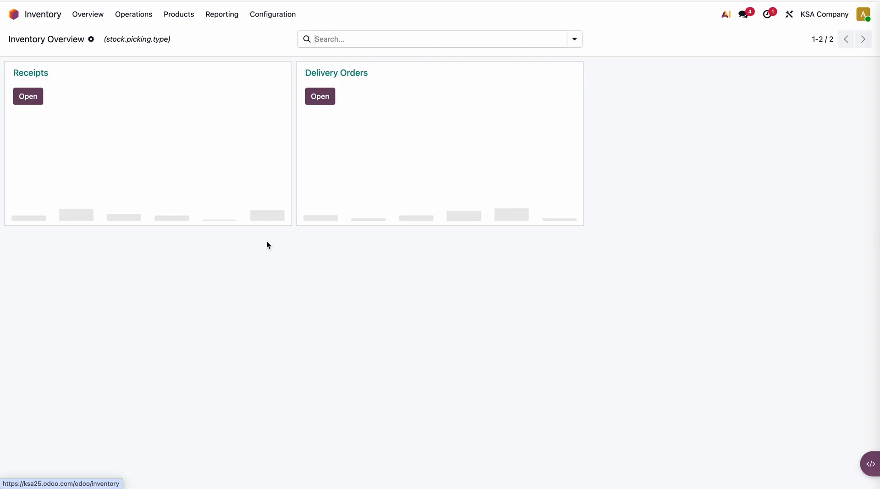
left_click(233, 14)
left_click(231, 33)
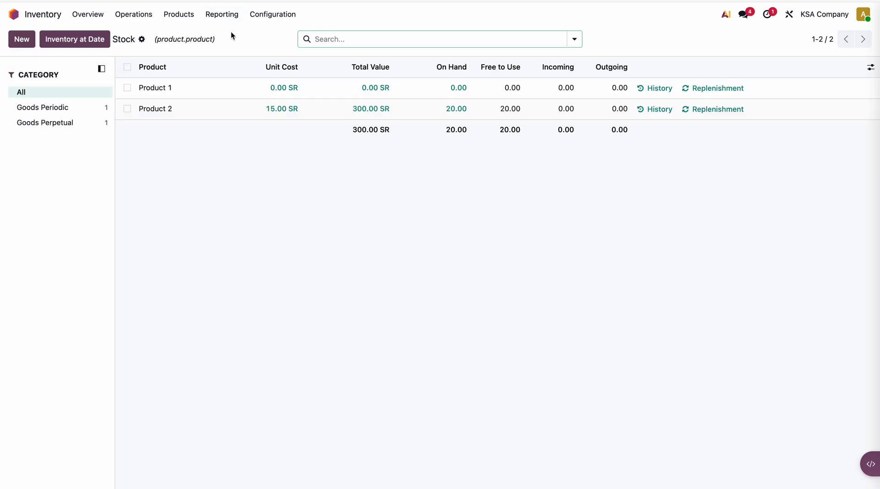
Step: Switch to the Accounting app, open the Stock Valuation report and examine the Stock Transit and Stock Valuation variation lines
left_click(12, 16)
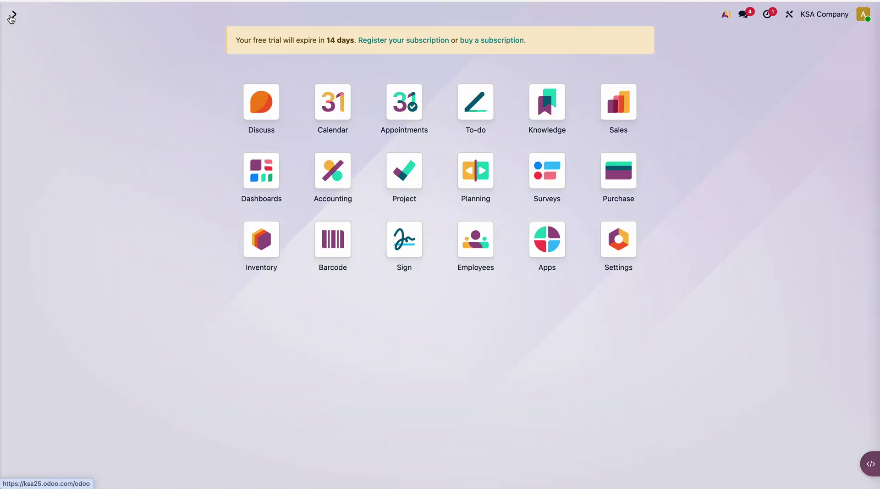
left_click(324, 179)
left_click(268, 18)
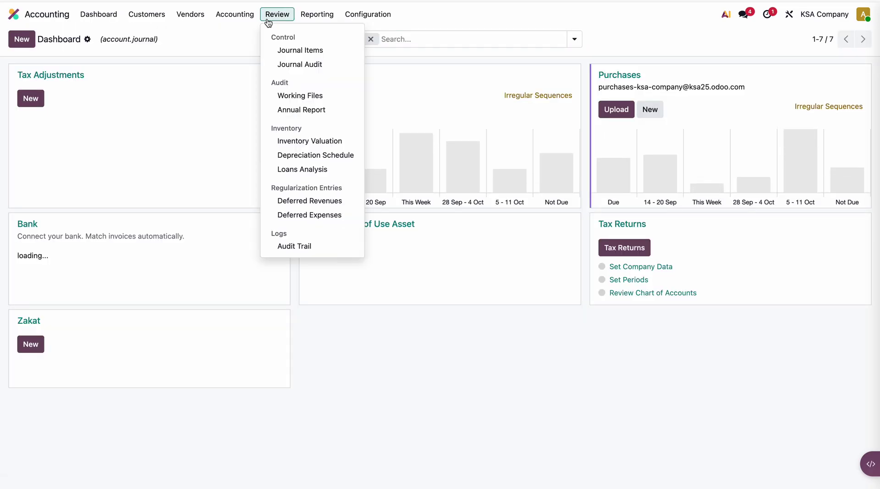
left_click(290, 141)
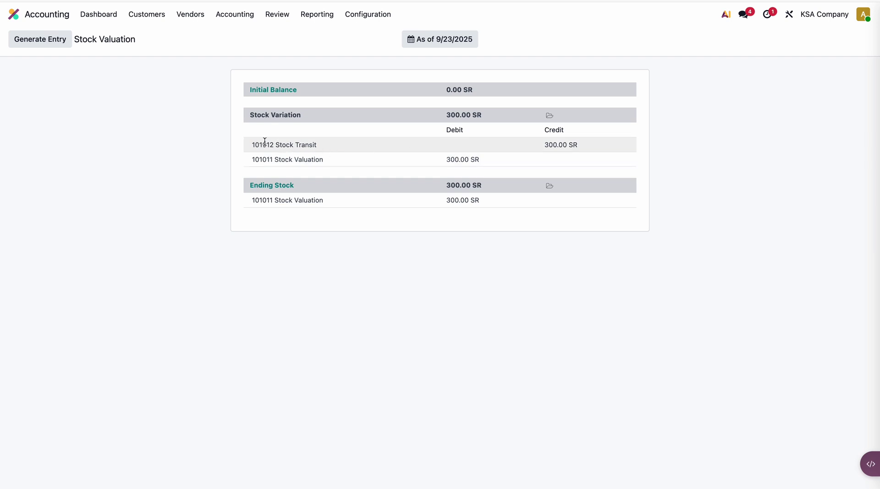
left_click_drag(249, 148, 338, 149)
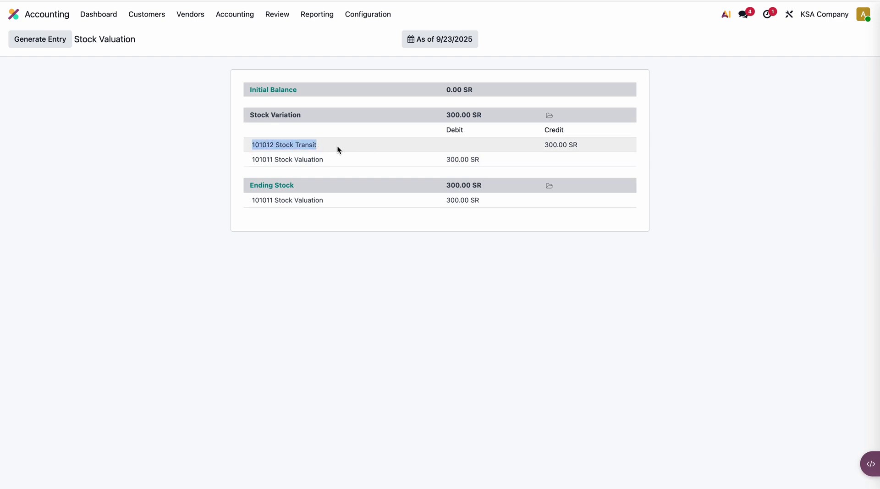
left_click(391, 165)
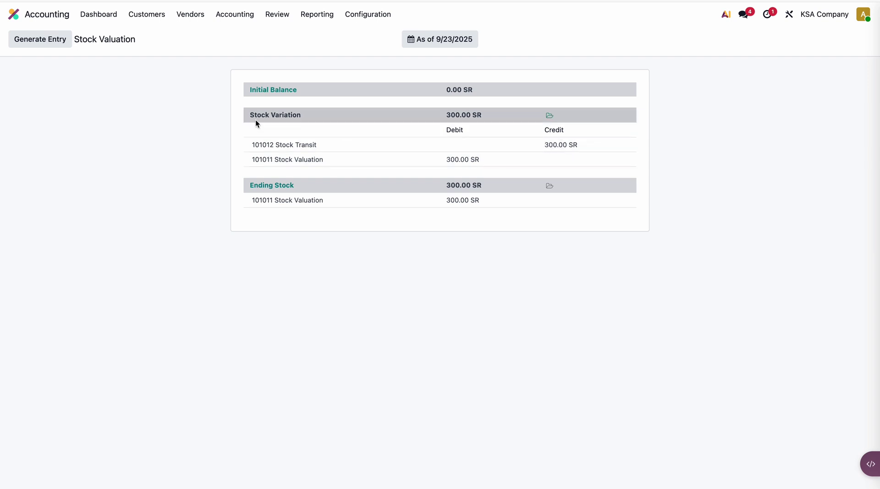
Step: Review the Balance Sheet and the Profit and Loss report before the vendor bill is posted
left_click(331, 19)
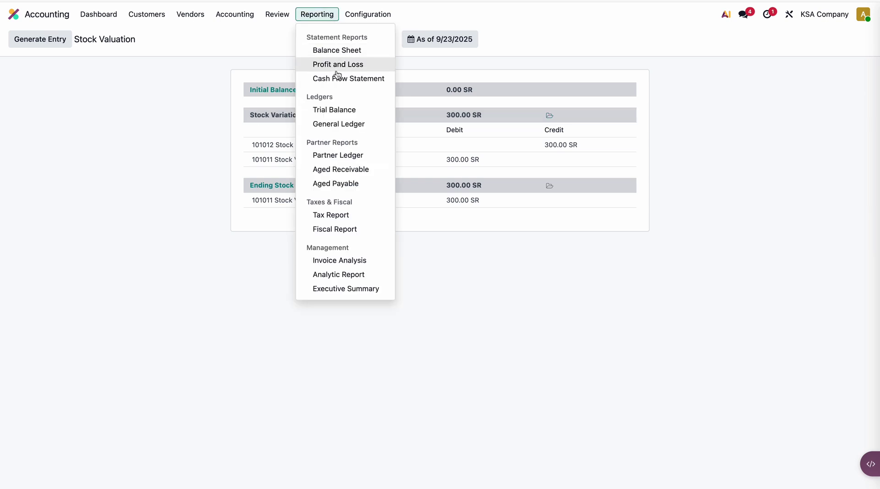
left_click(337, 49)
left_click(317, 15)
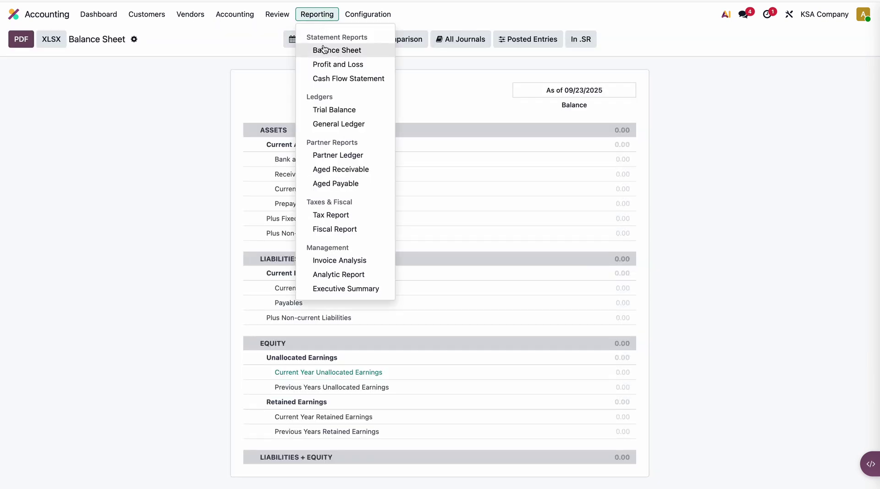
left_click(326, 62)
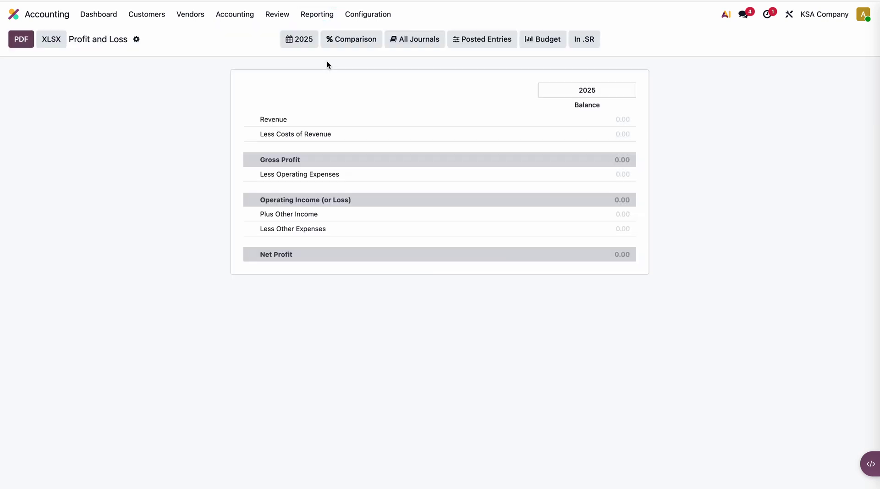
Step: Switch to the Purchase app, create P00011's vendor bill from the uploaded ep5.ai.png image, confirm it and view its journal items
left_click(19, 21)
left_click(612, 173)
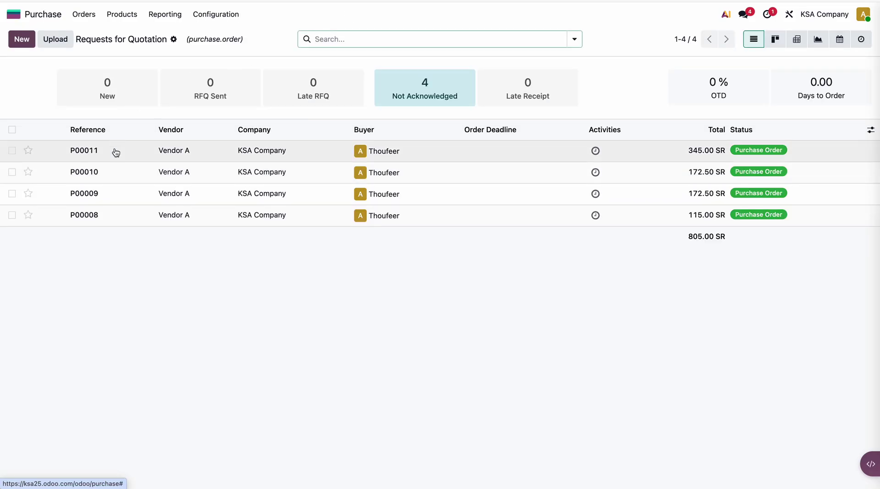
left_click(84, 150)
left_click(39, 71)
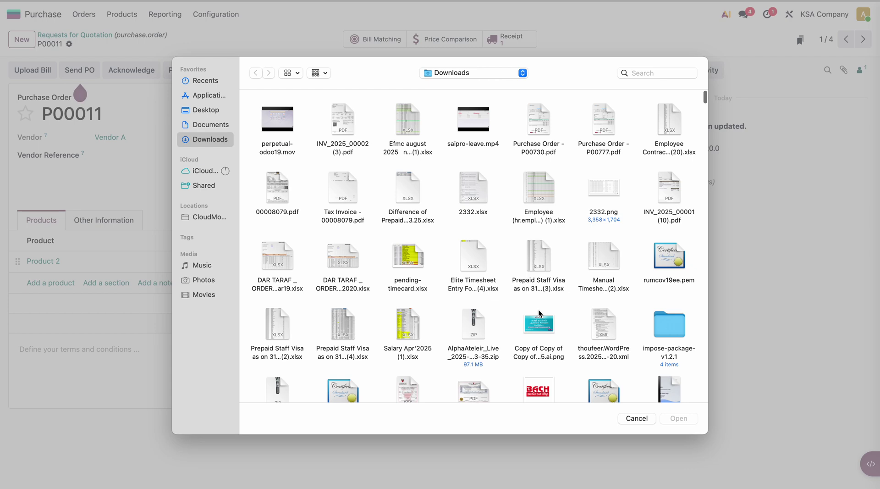
double_click(539, 324)
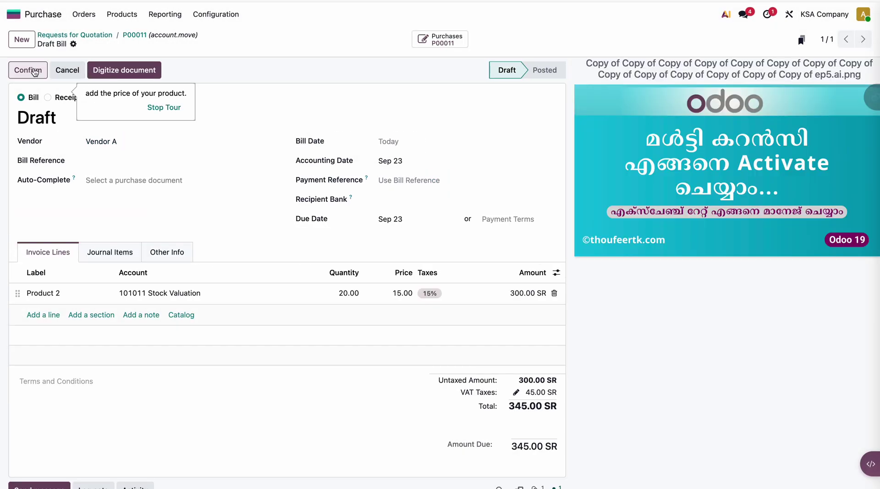
left_click(21, 70)
left_click(113, 248)
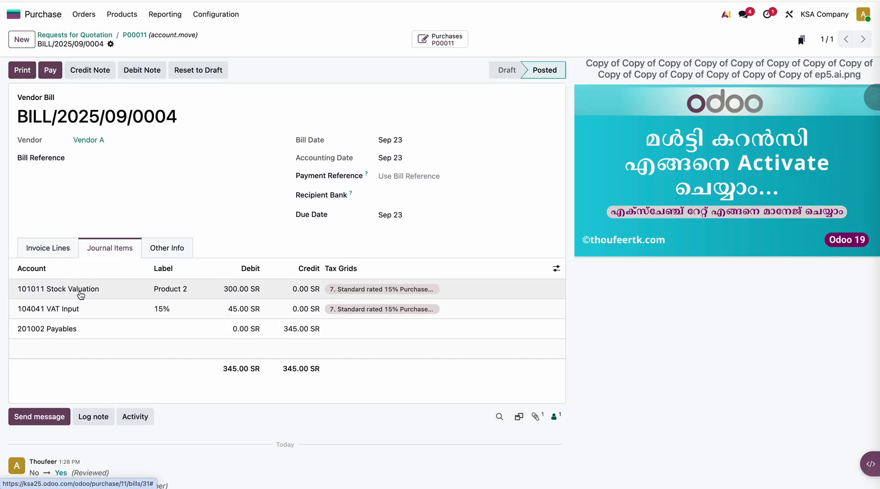
Step: Switch to the Accounting app and compare the Stock Valuation report with the Balance Sheet after the vendor bill
left_click(13, 15)
left_click(339, 172)
left_click(277, 15)
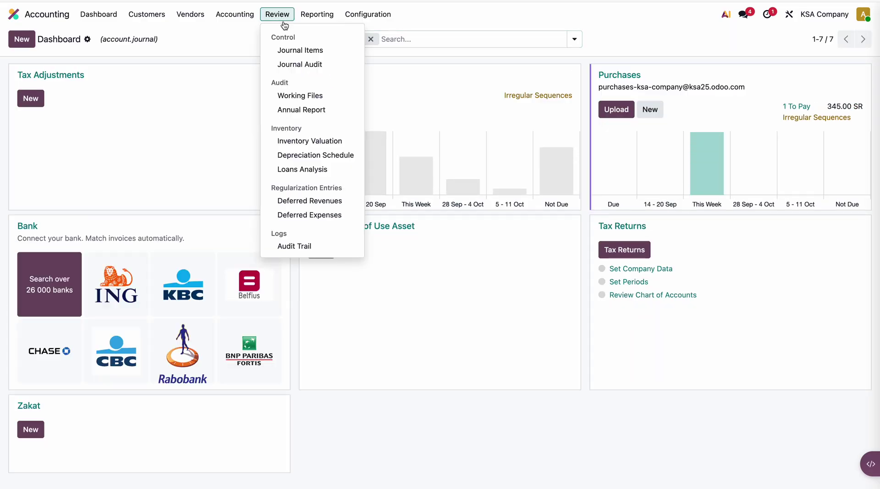
left_click(312, 139)
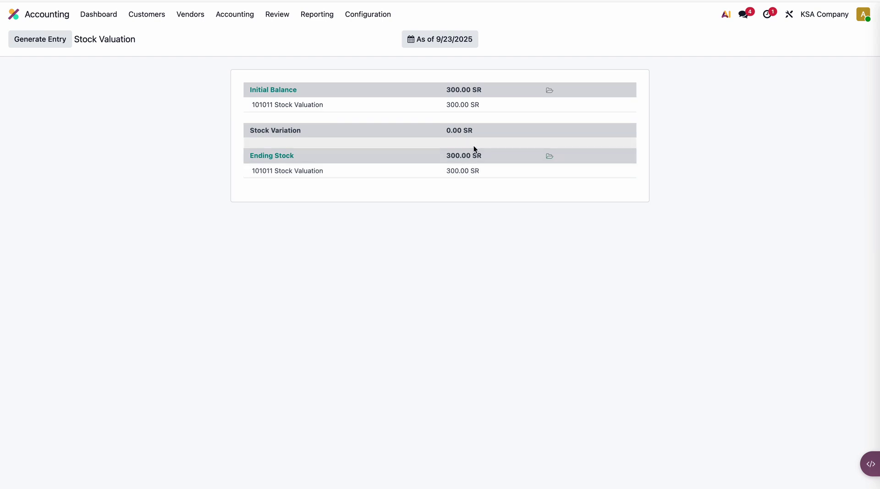
left_click(320, 15)
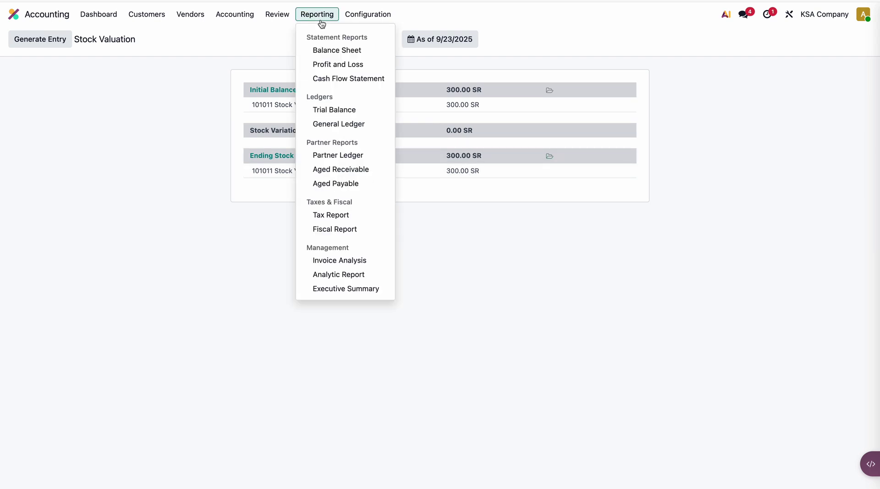
left_click(346, 53)
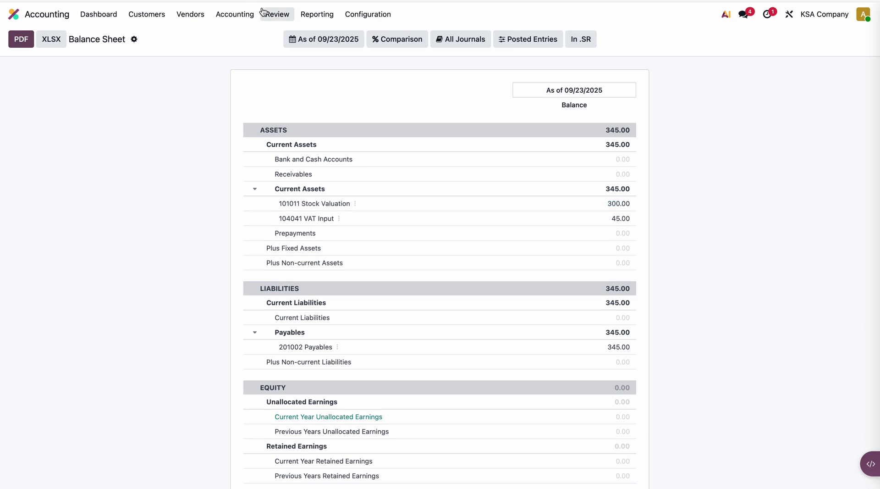
left_click(277, 15)
left_click(333, 145)
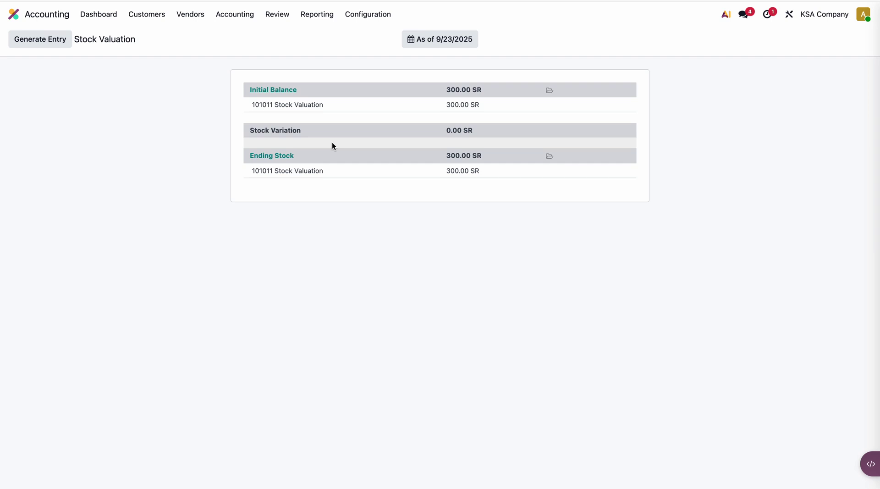
Step: Switch to the Sales app and start a new quotation for Customer A
left_click(13, 15)
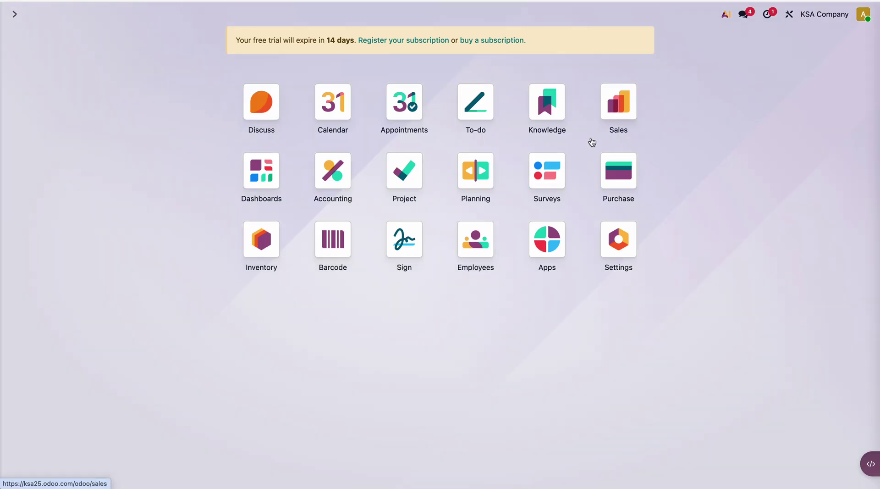
left_click(608, 128)
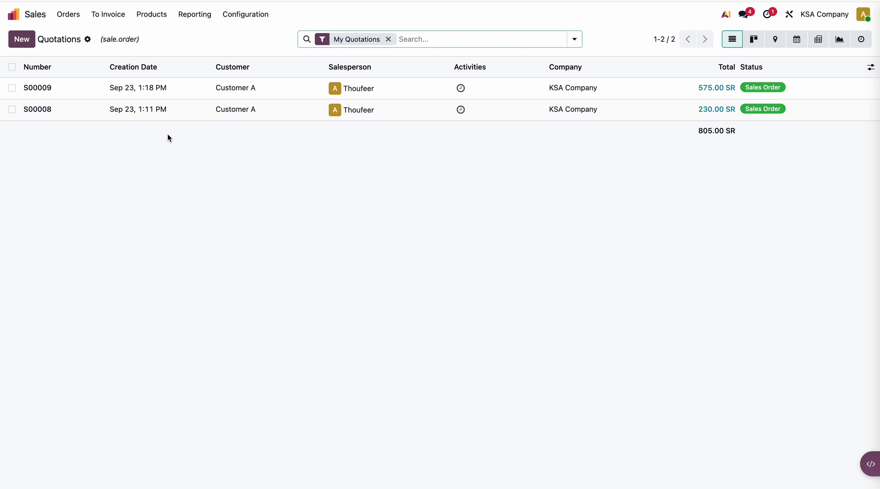
left_click(22, 39)
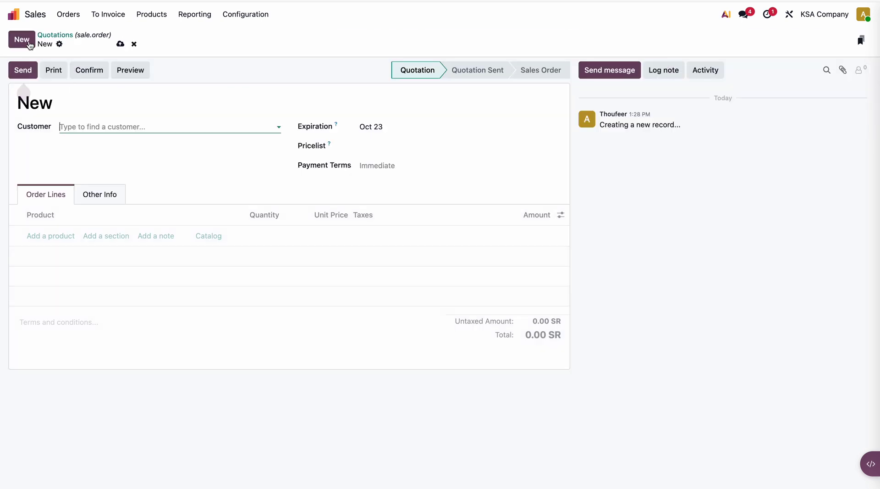
left_click(127, 126)
left_click(87, 161)
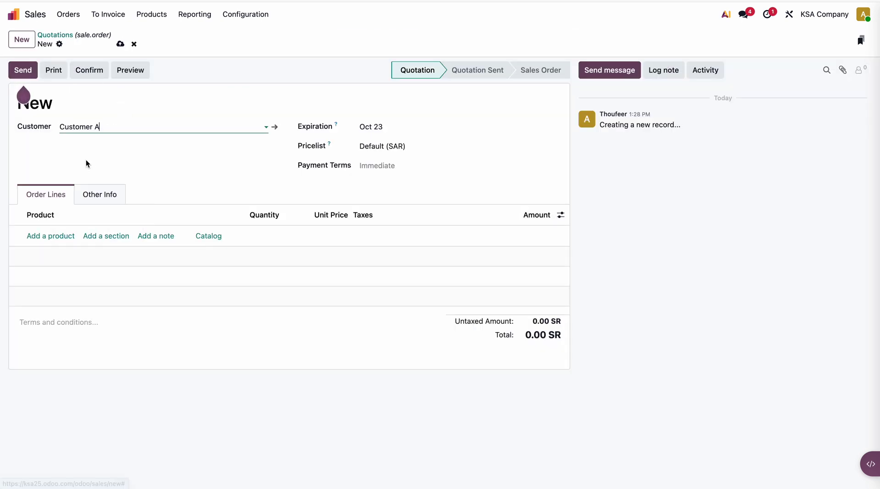
Step: Add 20 units of Product 2 at a unit price of 50 to the quotation and confirm it
left_click(51, 236)
left_click(57, 281)
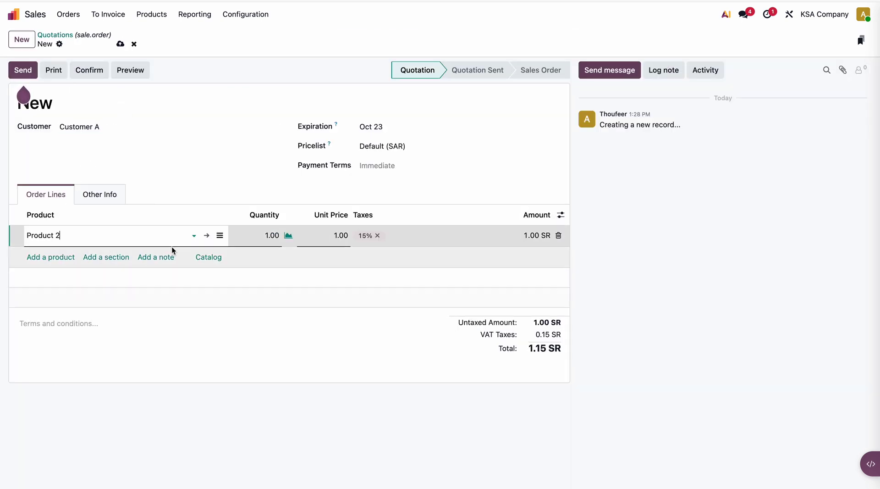
left_click(288, 236)
left_click(272, 236)
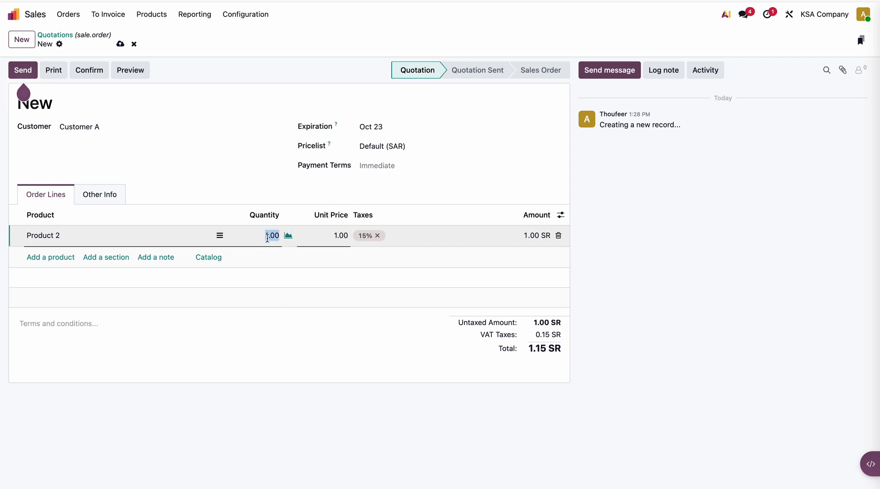
type("20")
left_click(332, 239)
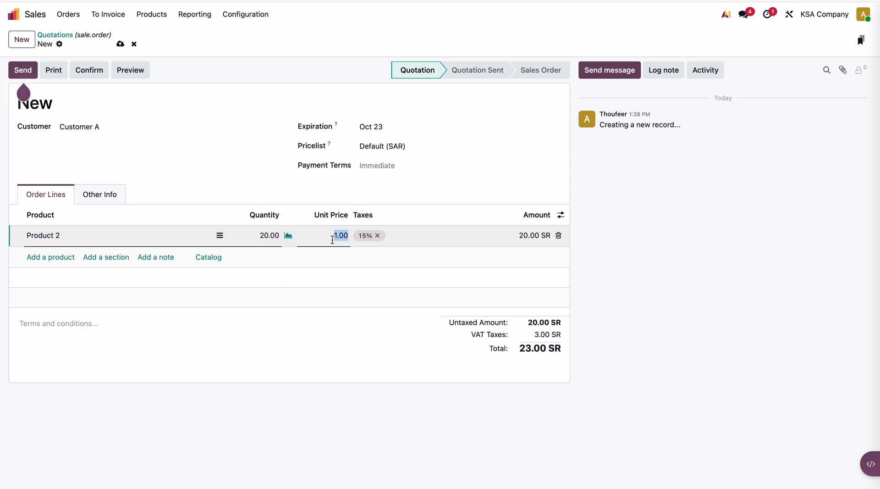
type("50")
left_click(343, 340)
left_click(99, 72)
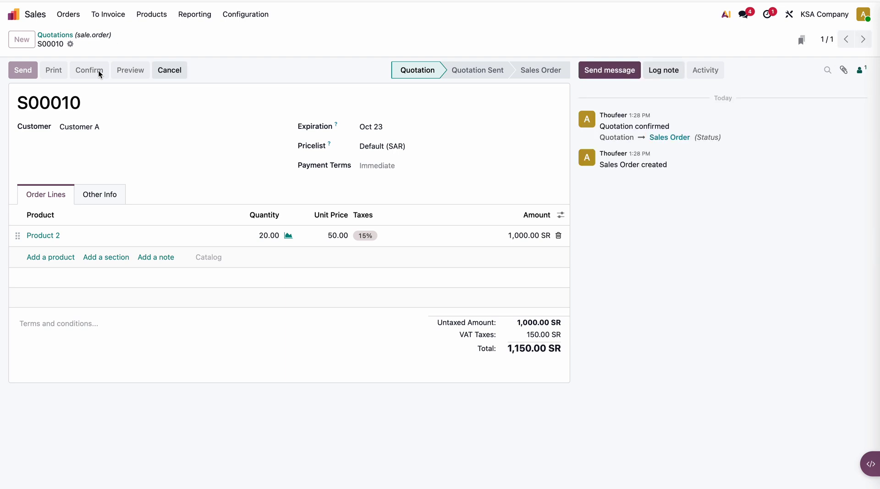
Step: Open the sales order's delivery, validate it, return to the order and leave for the apps overview
left_click(435, 39)
left_click(31, 64)
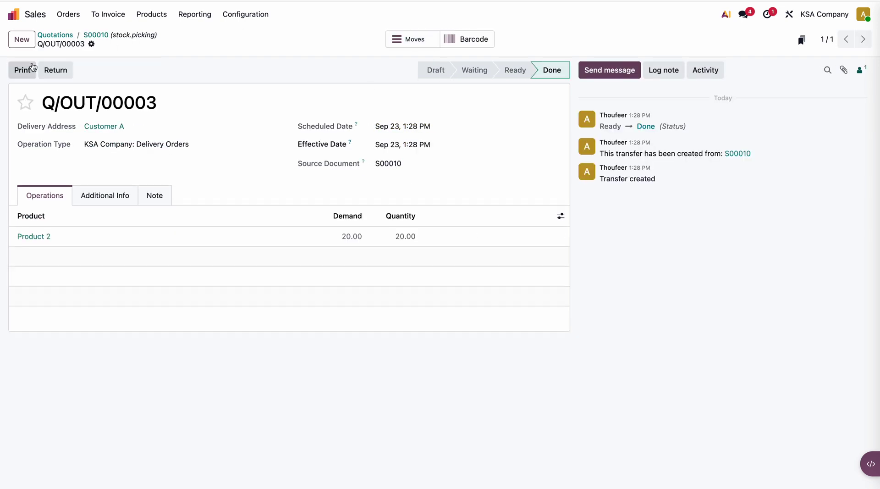
left_click(96, 35)
left_click(13, 14)
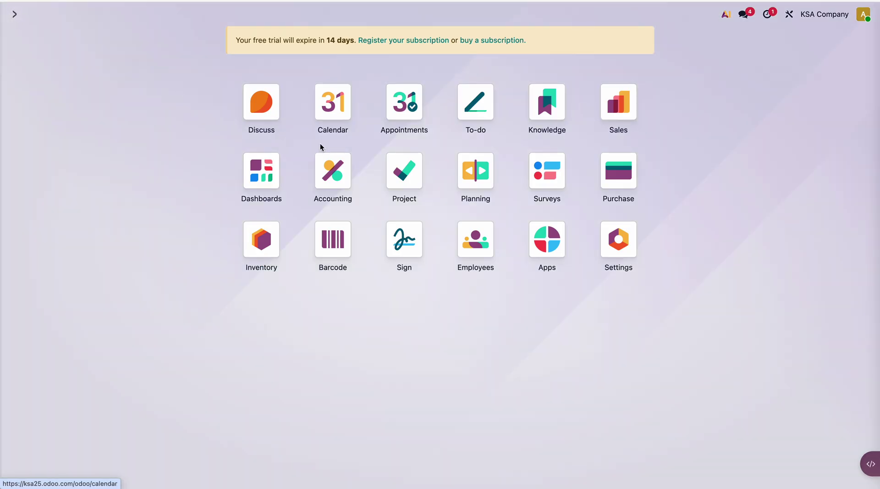
Step: Switch to the Inventory app and check Product 2's on-hand quantity and value in the Stock report
left_click(264, 238)
left_click(222, 15)
left_click(222, 33)
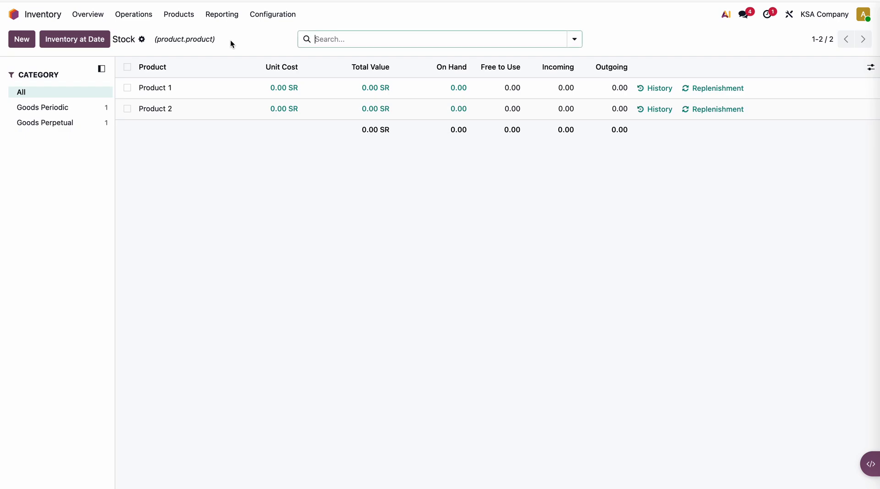
left_click(13, 14)
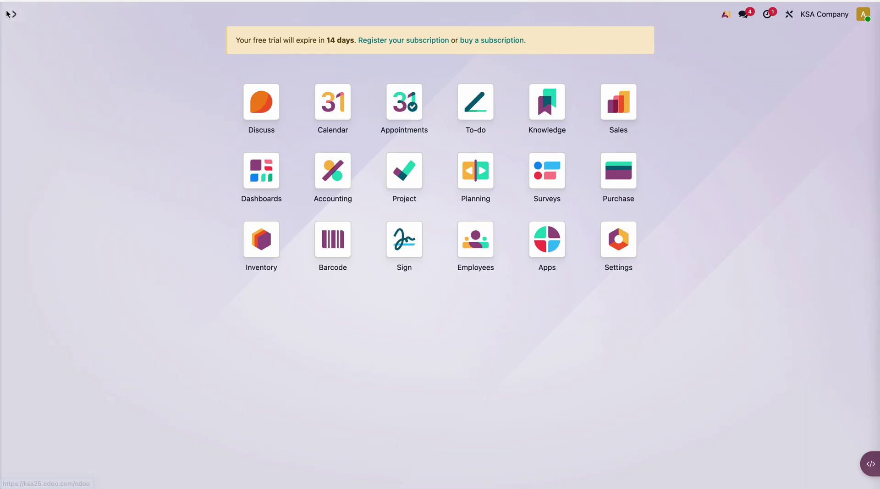
Step: Switch to the Accounting app and review the Stock Valuation, Balance Sheet and Profit and Loss reports after the delivery
left_click(323, 178)
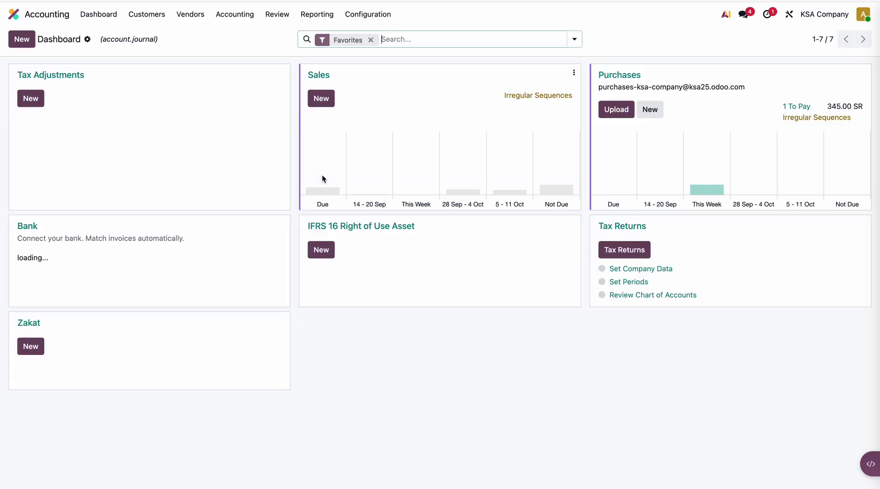
left_click(277, 14)
left_click(315, 138)
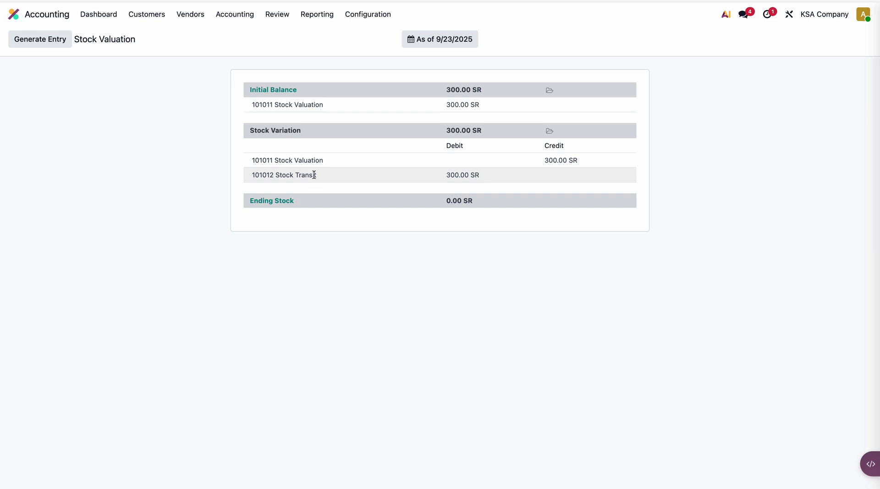
left_click(316, 14)
left_click(336, 50)
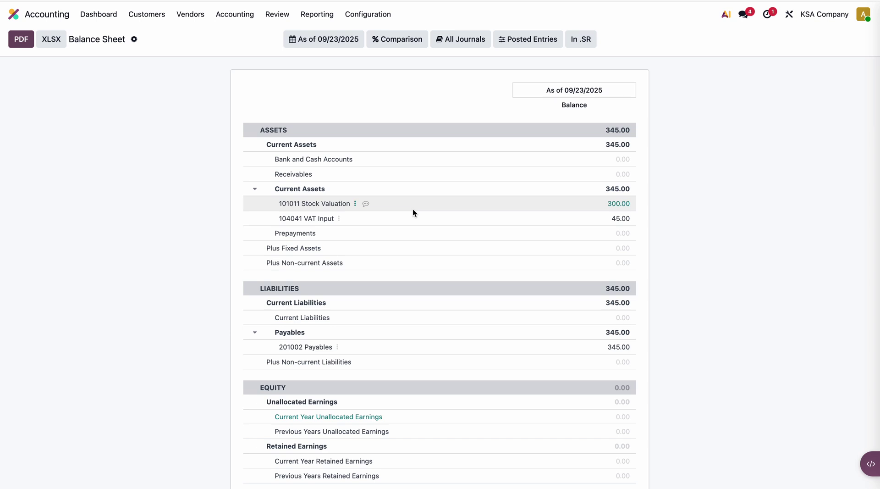
left_click(317, 14)
left_click(328, 63)
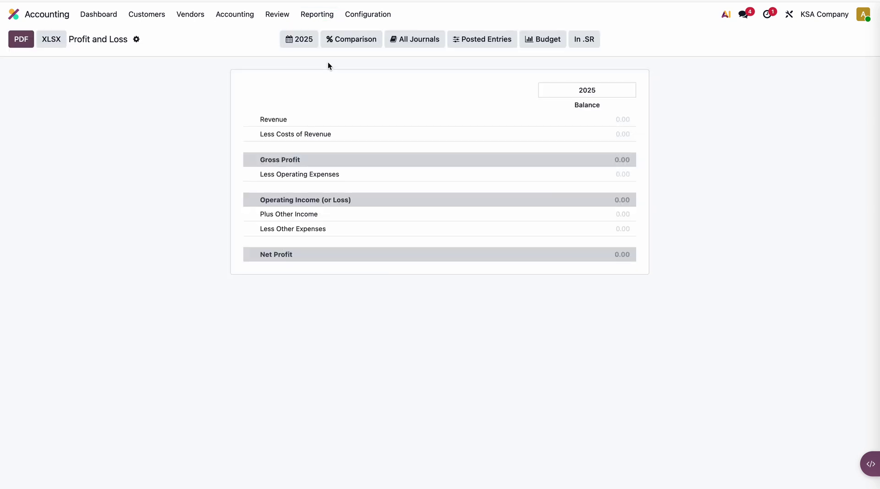
Step: Switch to the Sales app, create a regular invoice from Customer A's latest sales order and confirm it
left_click(14, 14)
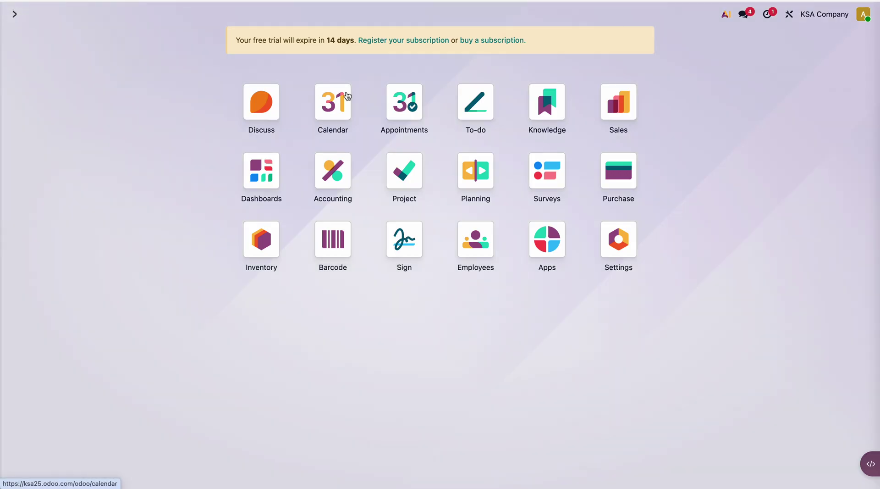
left_click(619, 98)
left_click(69, 88)
left_click(51, 71)
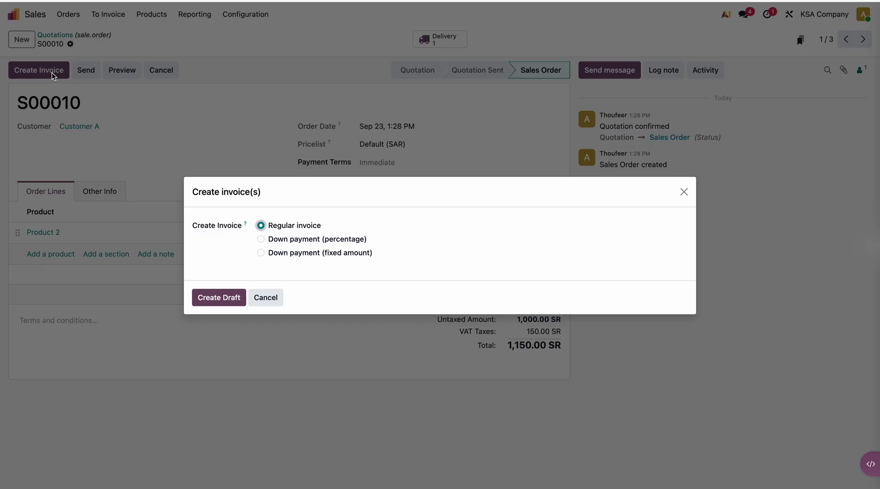
left_click(214, 298)
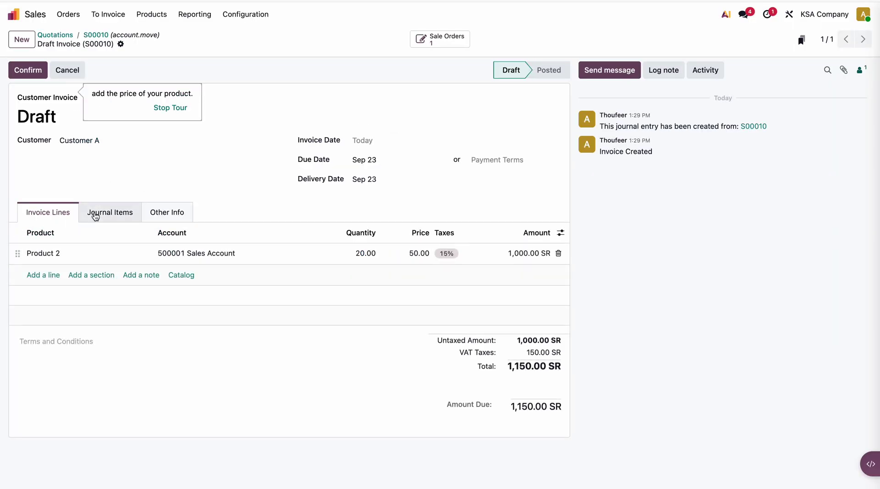
left_click(24, 74)
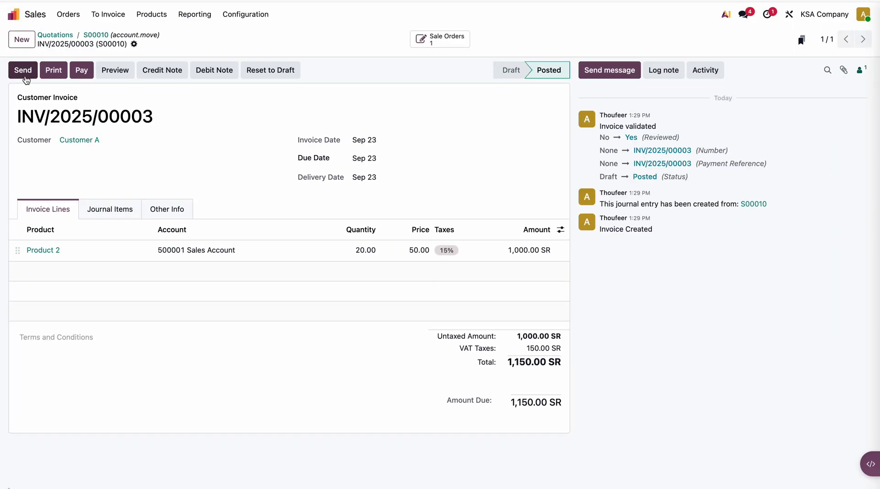
Step: Return to the Accounting app and review the Stock Valuation and Profit and Loss reports after the customer invoice
left_click(13, 14)
left_click(327, 174)
left_click(278, 14)
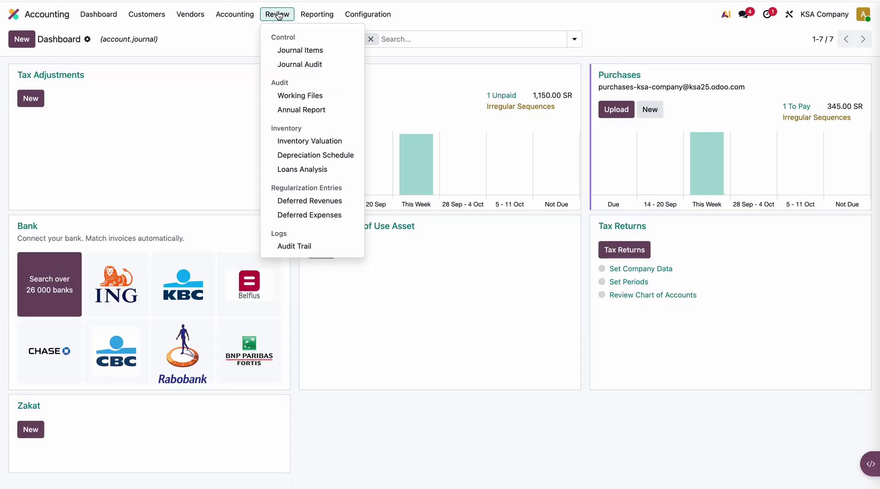
left_click(313, 135)
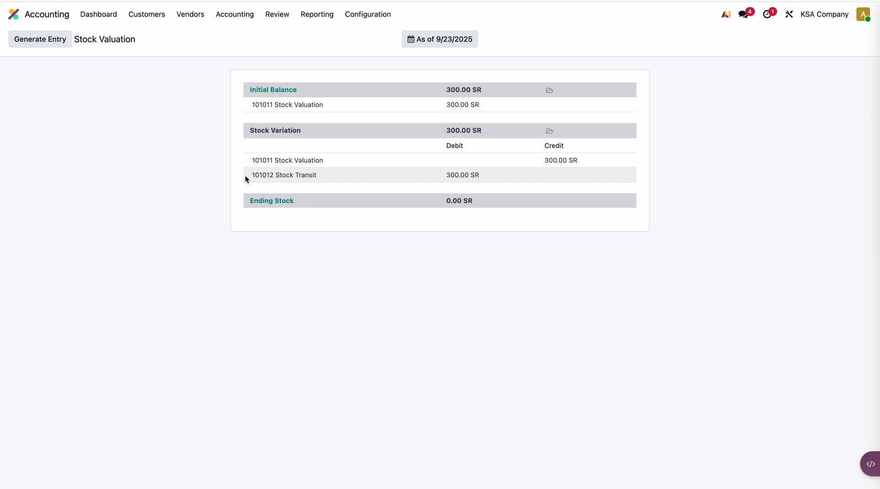
left_click(313, 17)
left_click(347, 61)
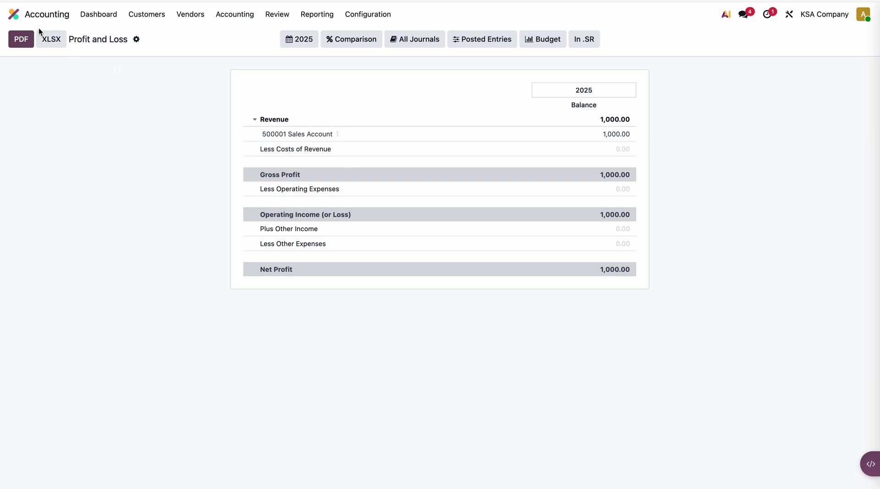
Step: Generate the stock closing entry from the Stock Valuation report and post it with its default accounts
left_click(277, 14)
left_click(326, 138)
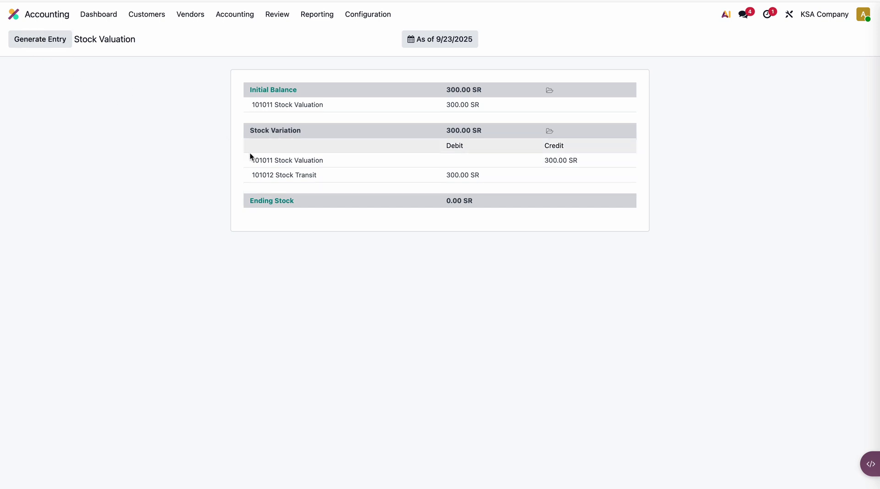
left_click(41, 40)
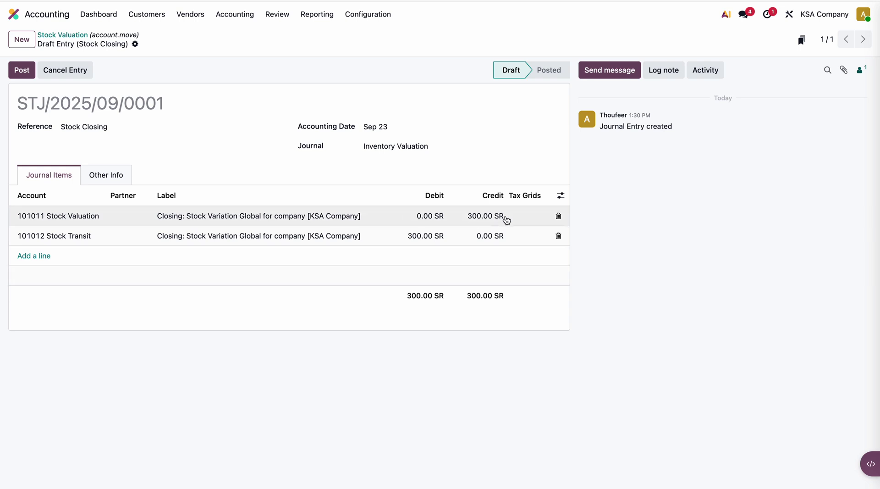
left_click(106, 242)
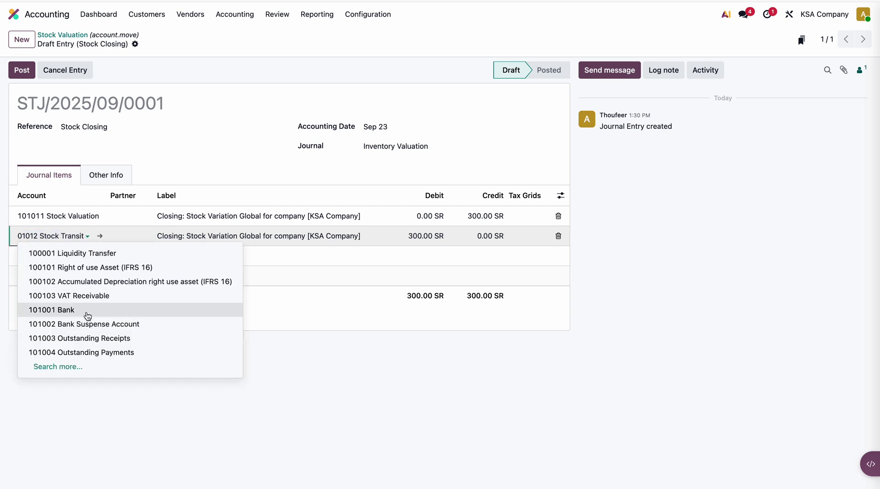
left_click(296, 310)
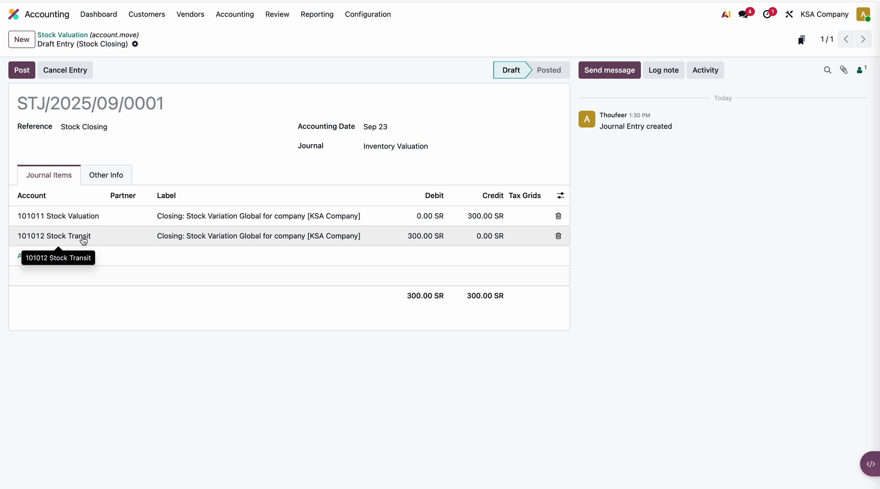
left_click(21, 70)
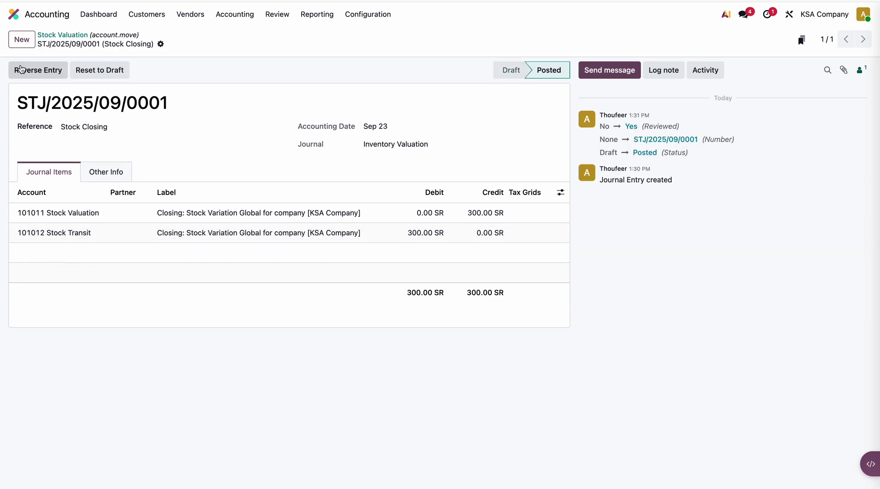
Step: Check the Stock Valuation, Balance Sheet and Profit and Loss reports for the effect of the posted closing entry
left_click(77, 37)
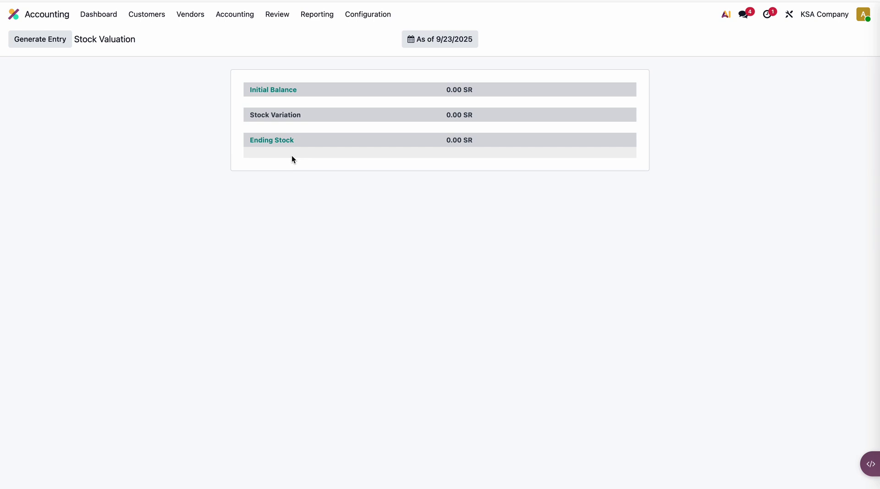
left_click(317, 18)
left_click(327, 51)
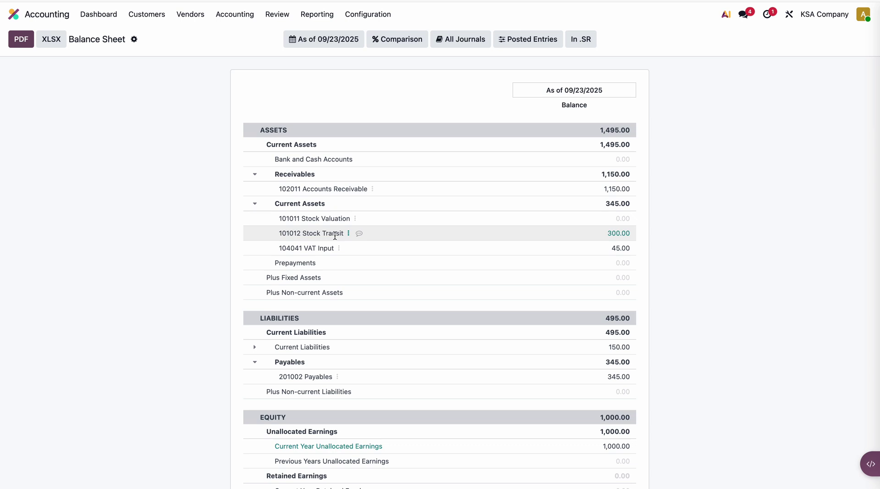
left_click(319, 14)
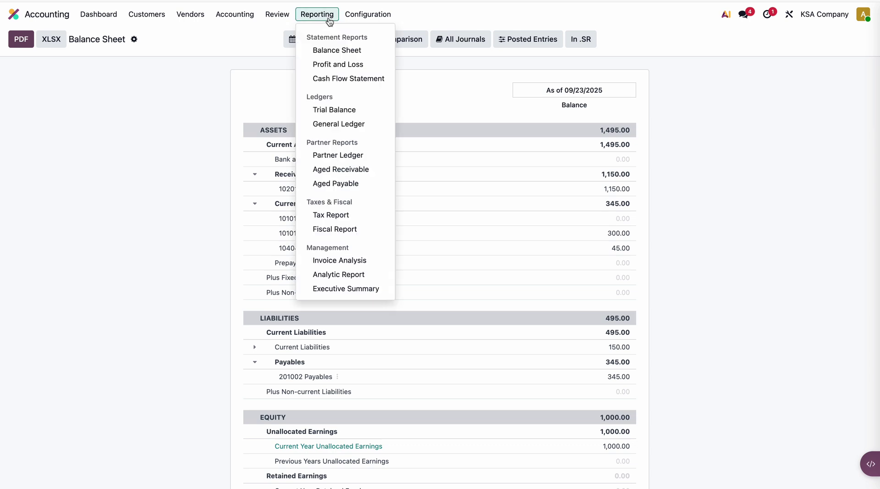
left_click(330, 62)
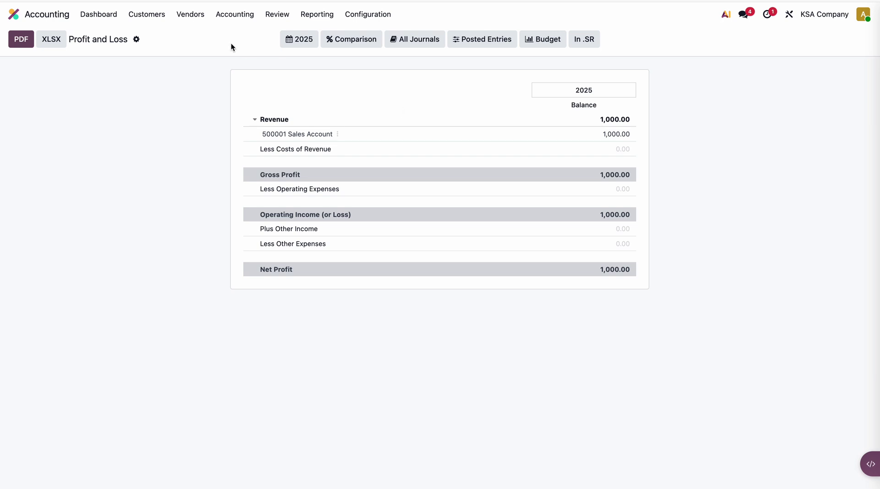
Step: Search the chart of accounts for "stock" and inspect the variation account set on 101011 Stock Valuation
left_click(368, 17)
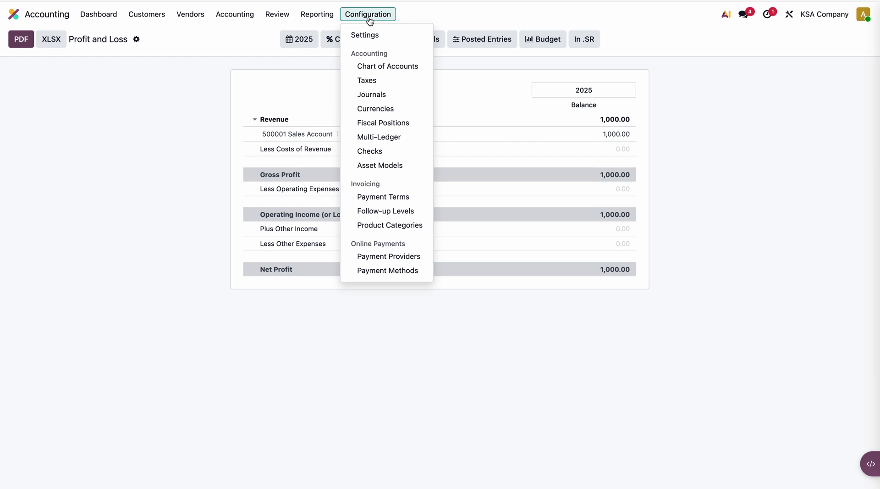
left_click(379, 66)
type("s")
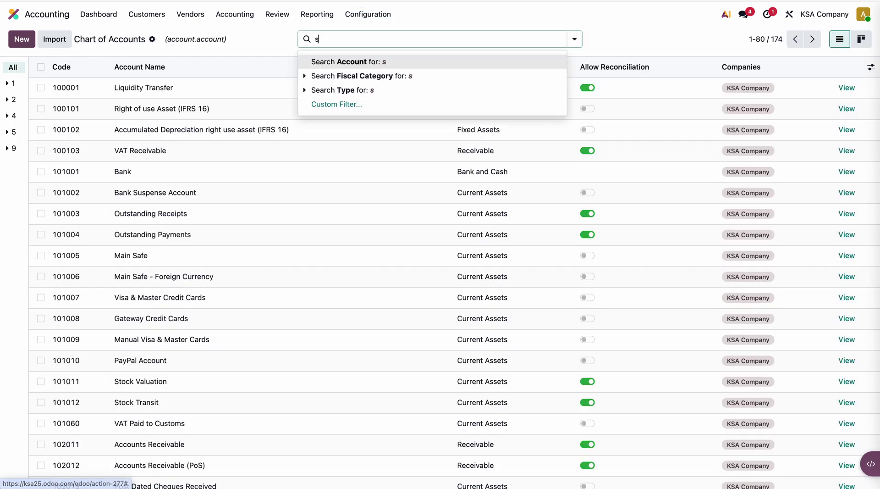
type("tock")
key("Return")
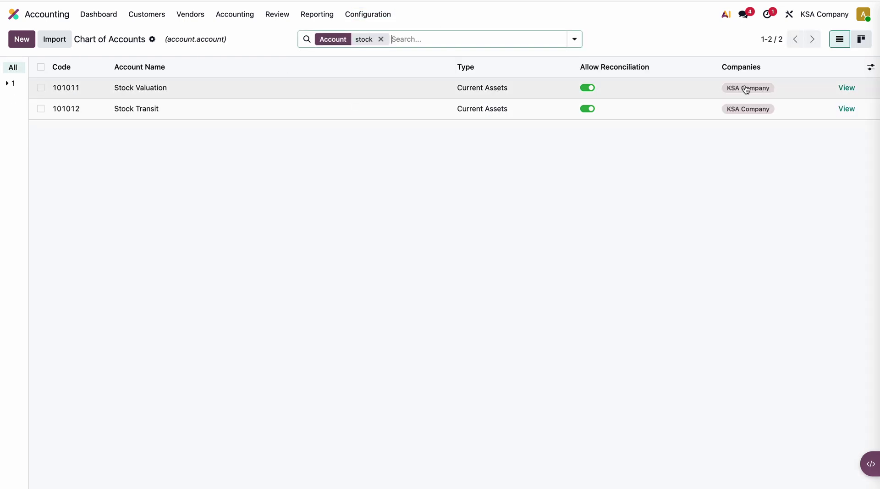
left_click(854, 91)
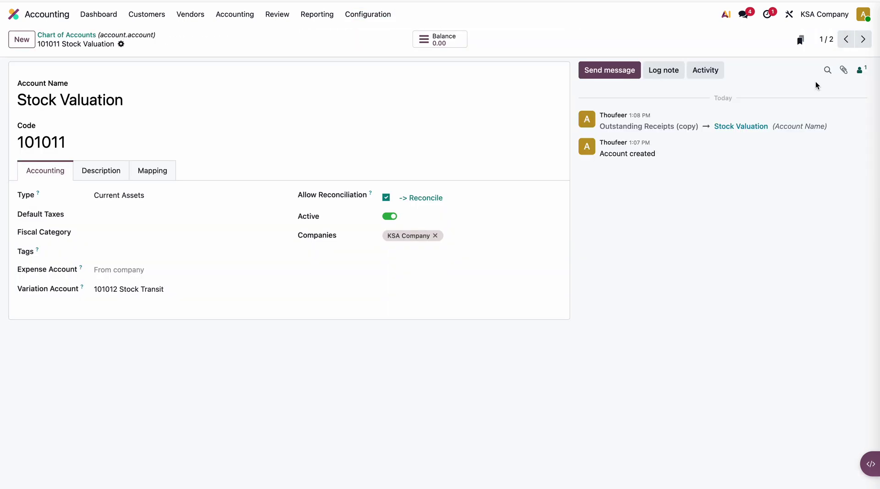
left_click(147, 292)
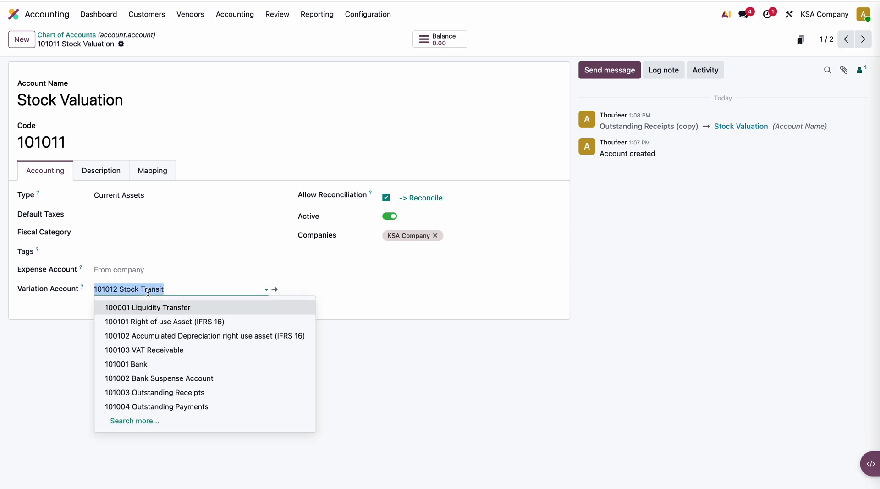
left_click(75, 309)
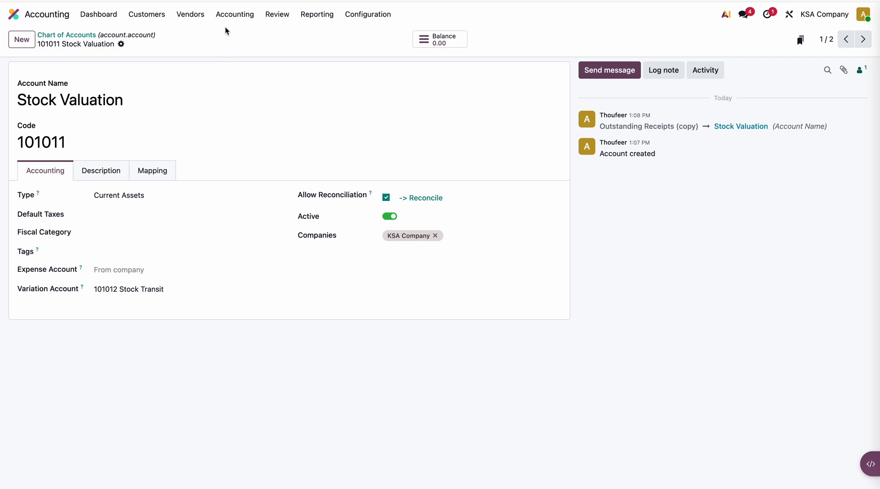
Step: Open the posted Stock Closing entry from the journal entries, reset it to draft and cancel it
left_click(277, 15)
left_click(235, 15)
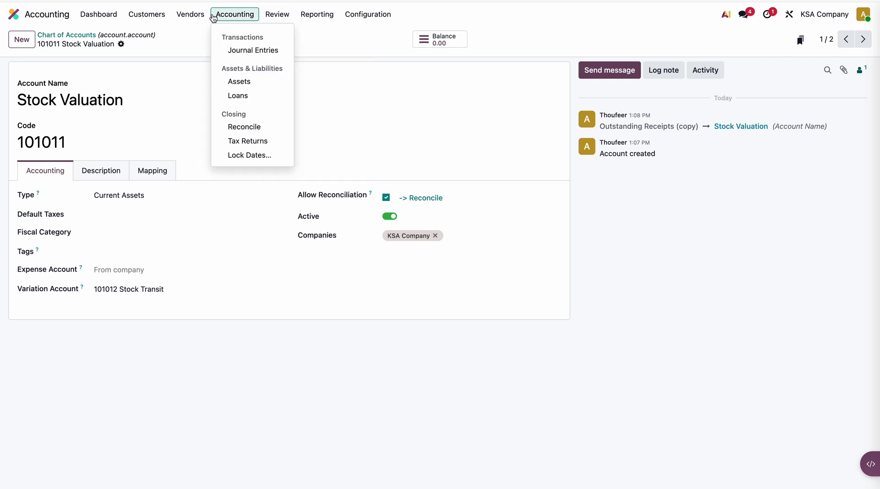
left_click(241, 46)
left_click(157, 86)
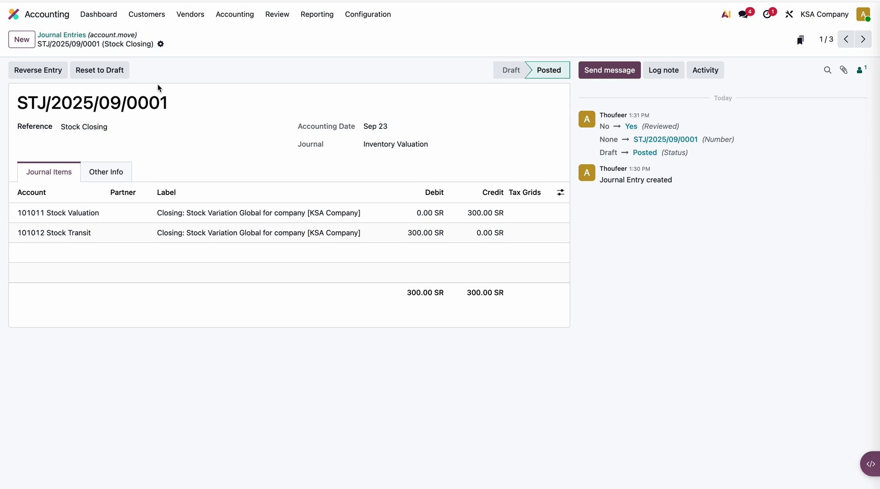
left_click(109, 70)
left_click(78, 69)
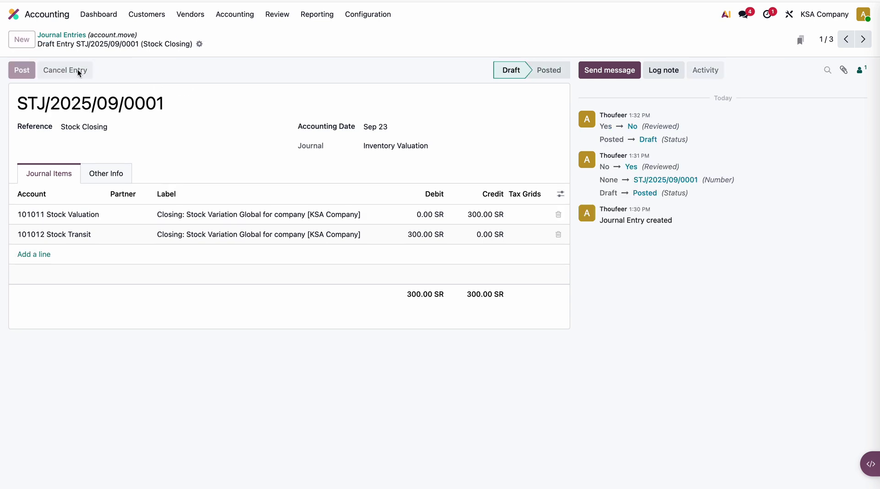
Step: Generate a new stock closing entry from the Stock Valuation report
left_click(277, 14)
left_click(321, 141)
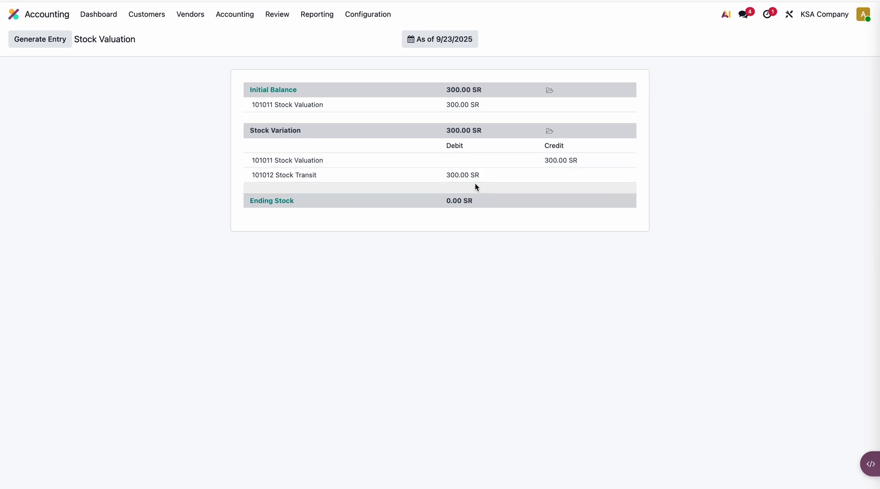
left_click(52, 42)
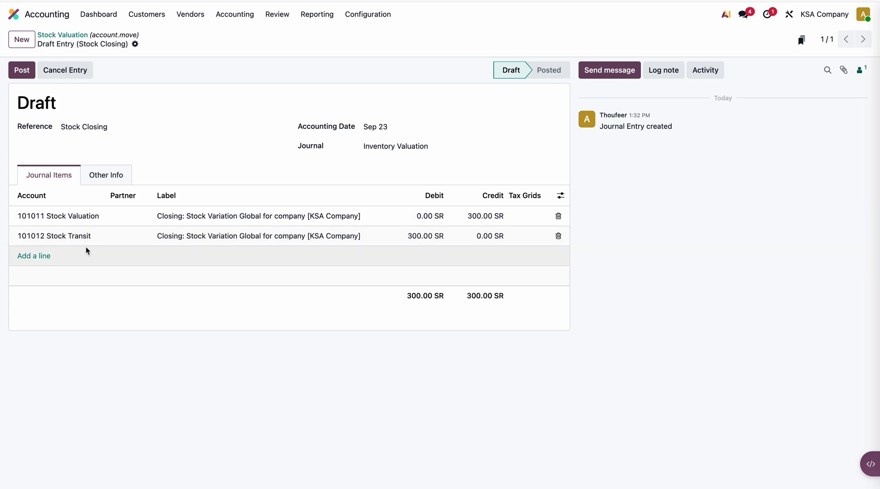
Step: Add a 400001 Cost of Goods Sold in Trading line with a 280 debit and set the Stock Transit line's debit to 20
left_click(44, 256)
type("cost")
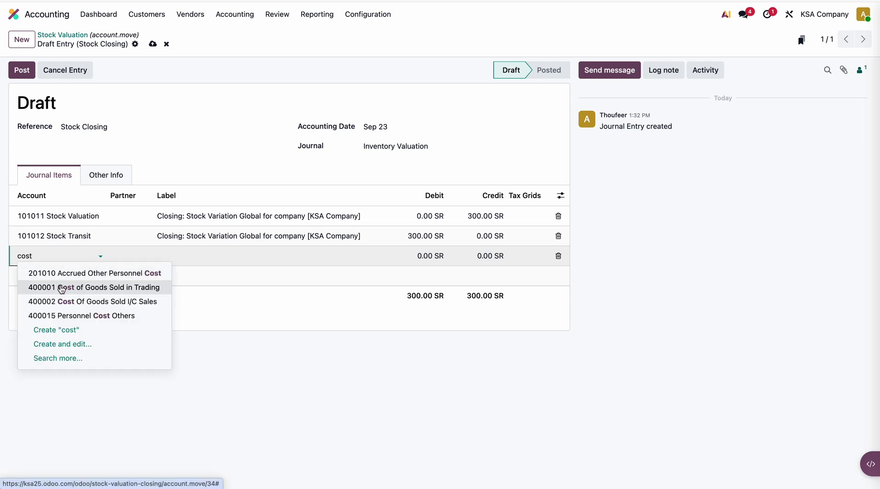
left_click(59, 288)
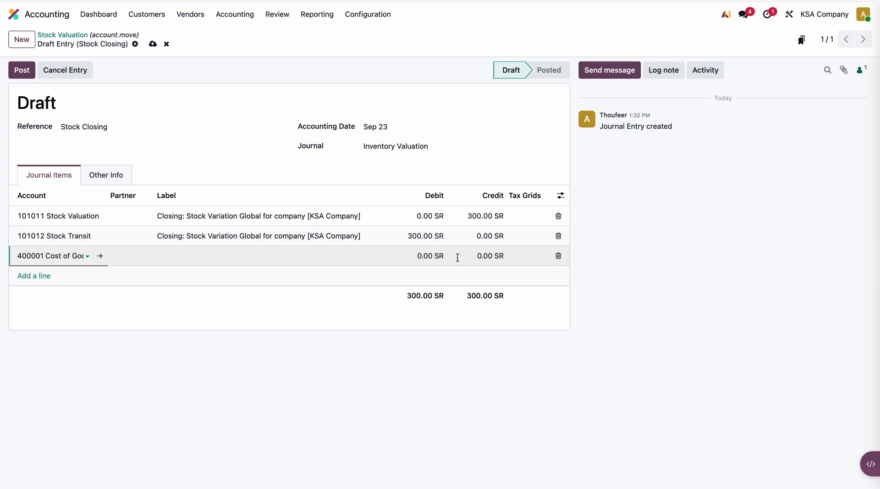
left_click(420, 256)
type("280")
left_click(407, 237)
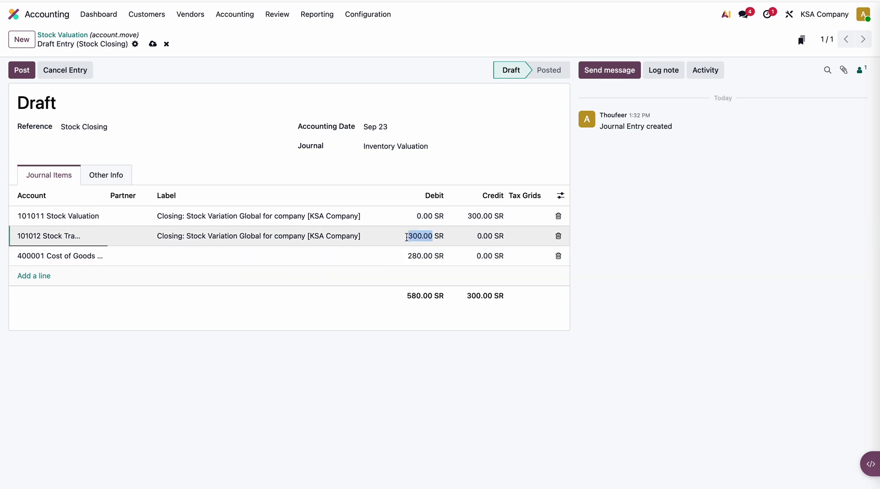
type("20")
left_click(359, 304)
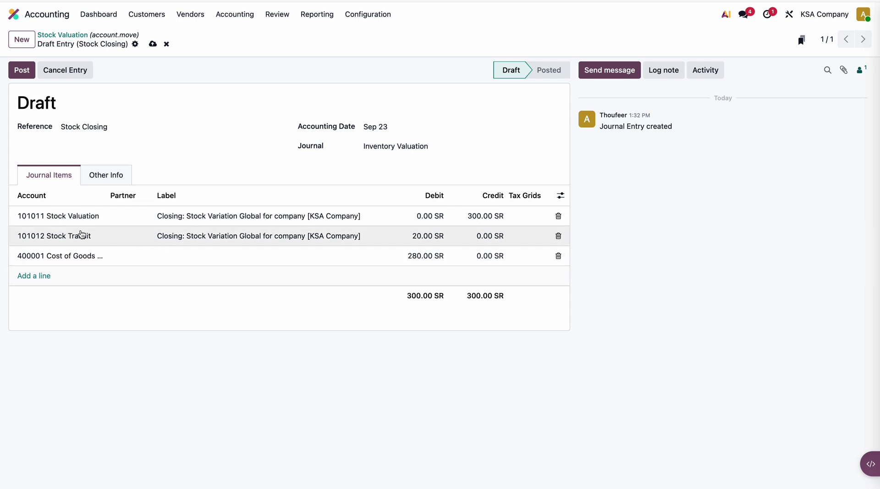
Step: Change the Stock Transit line's account to 400036 Write Off Inventory and post the closing entry
left_click(80, 235)
type("wri")
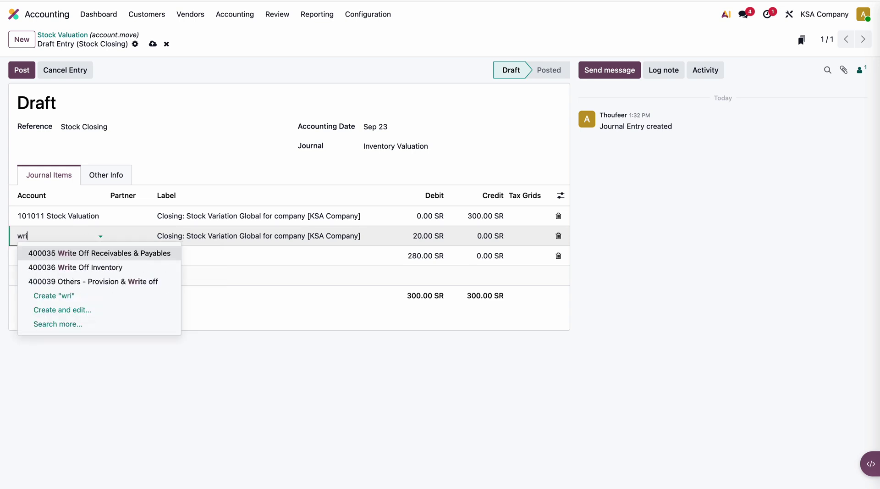
left_click(84, 267)
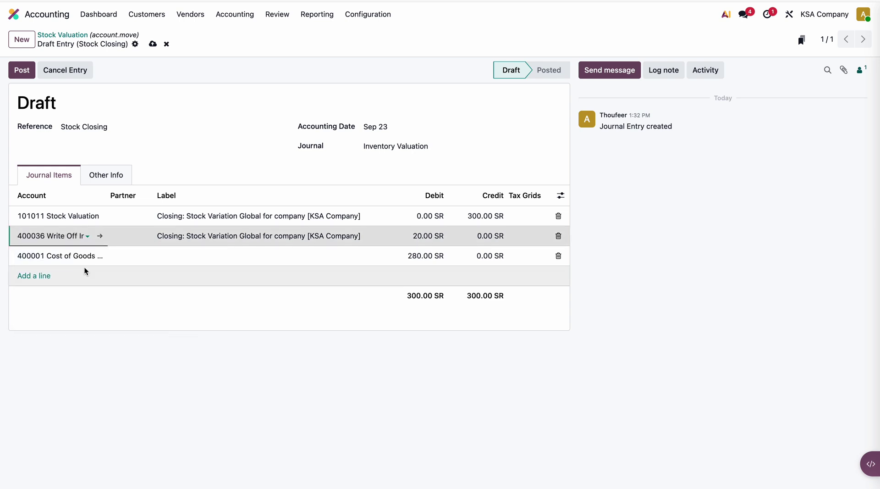
left_click(21, 71)
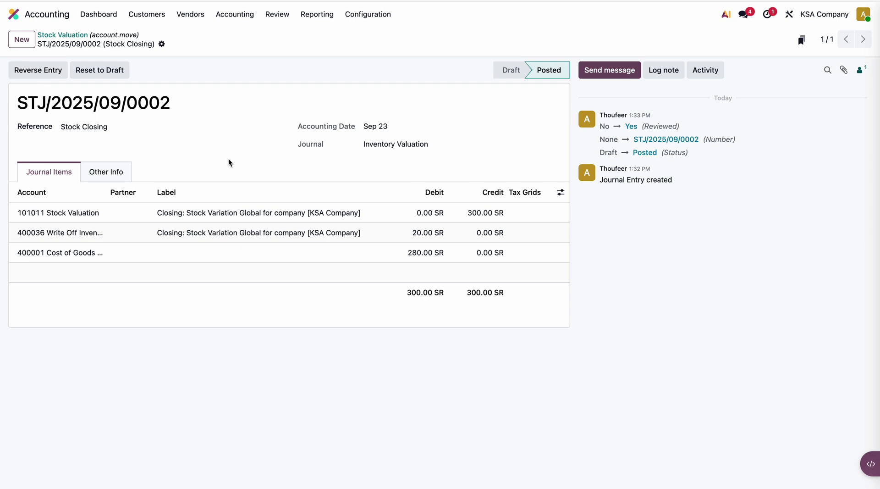